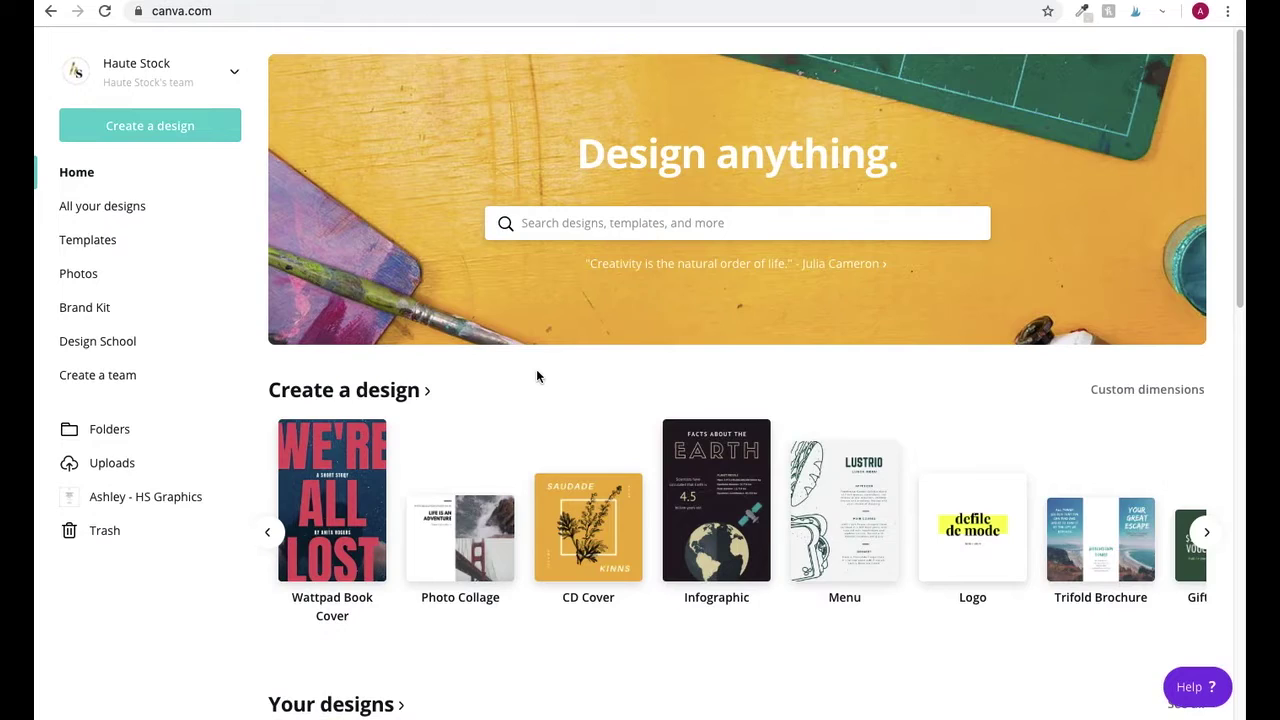
- Start a blank Instagram Story design
{"action": "left_click", "coordinate": [555, 222]}
{"action": "type", "text": "inst"}
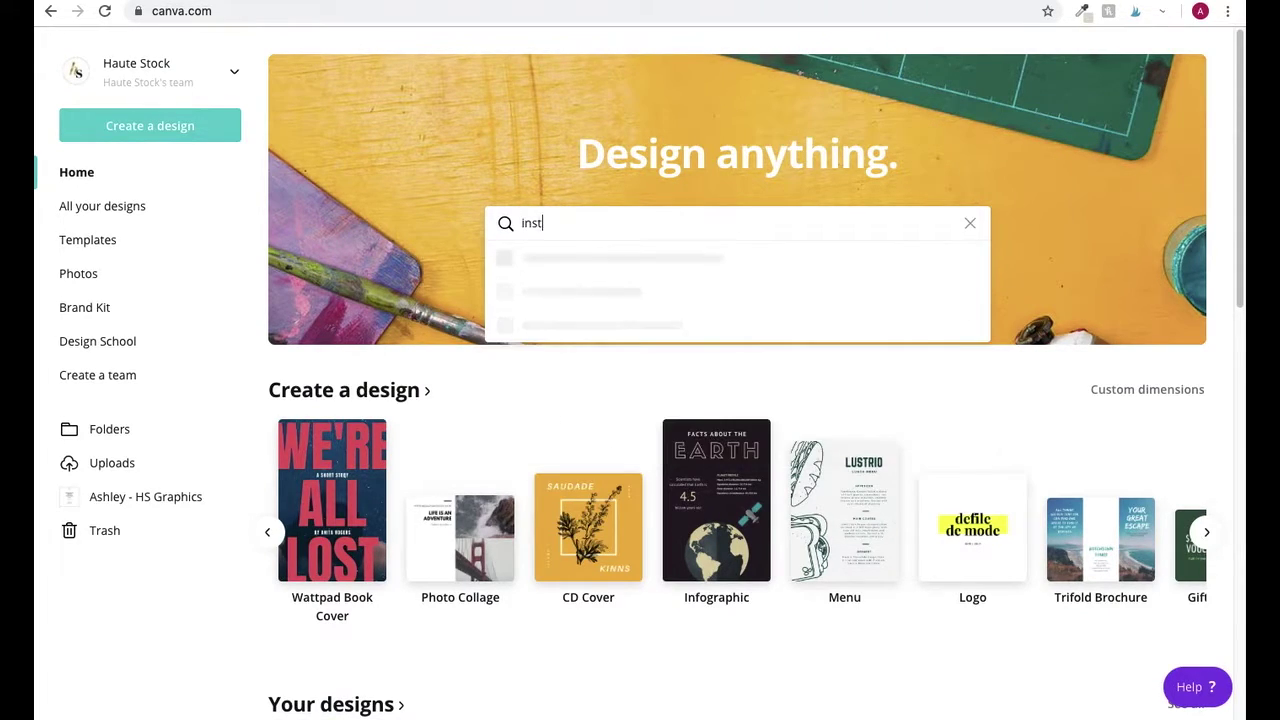
{"action": "type", "text": "agram"}
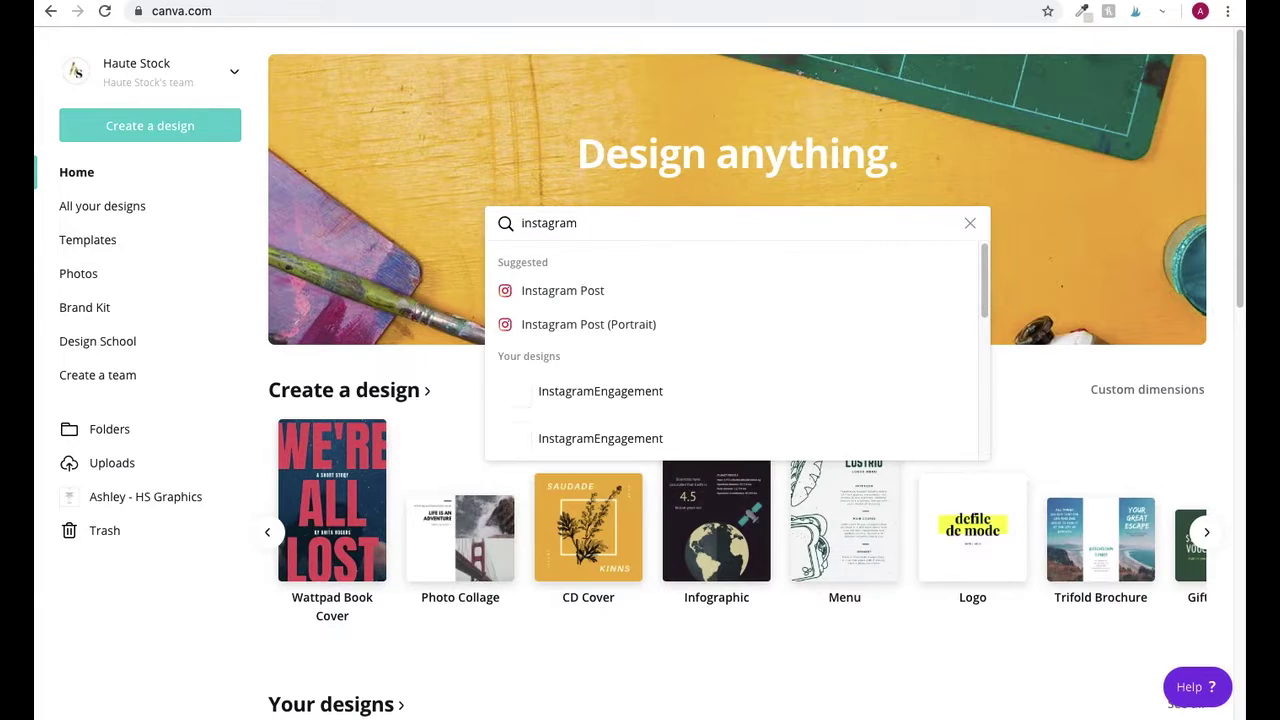
{"action": "type", "text": " stor"}
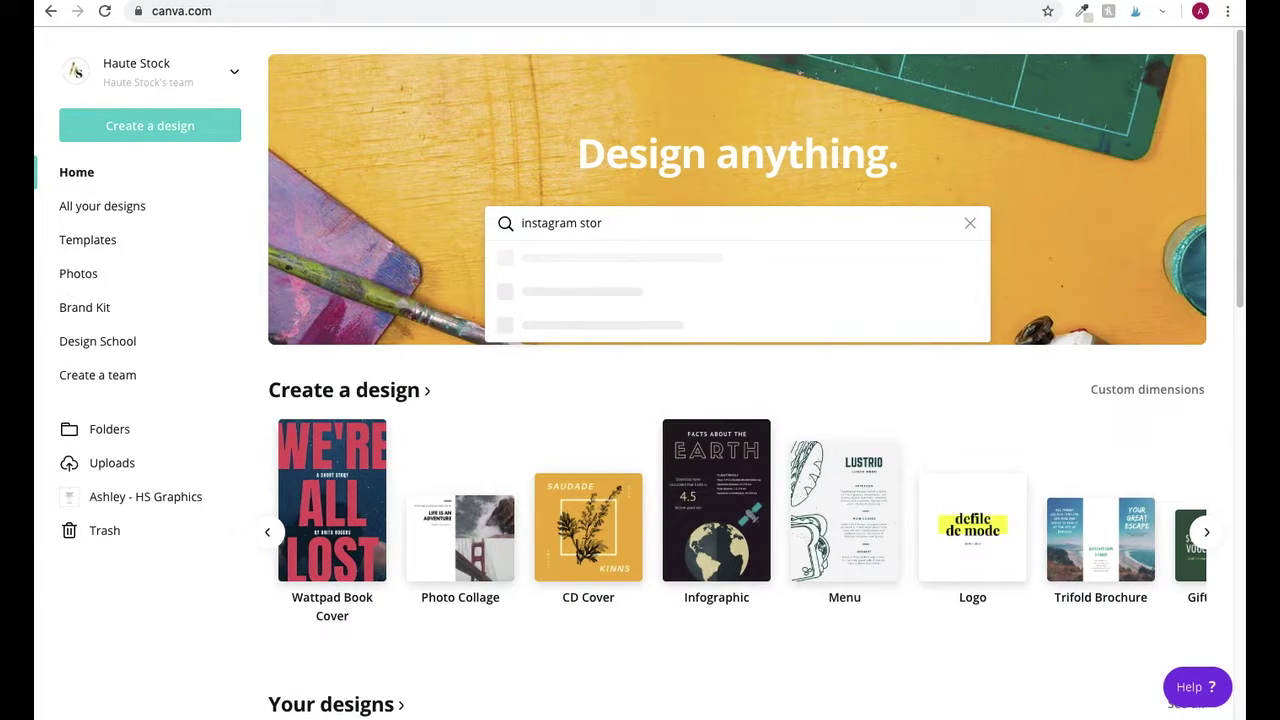
{"action": "left_click", "coordinate": [600, 326]}
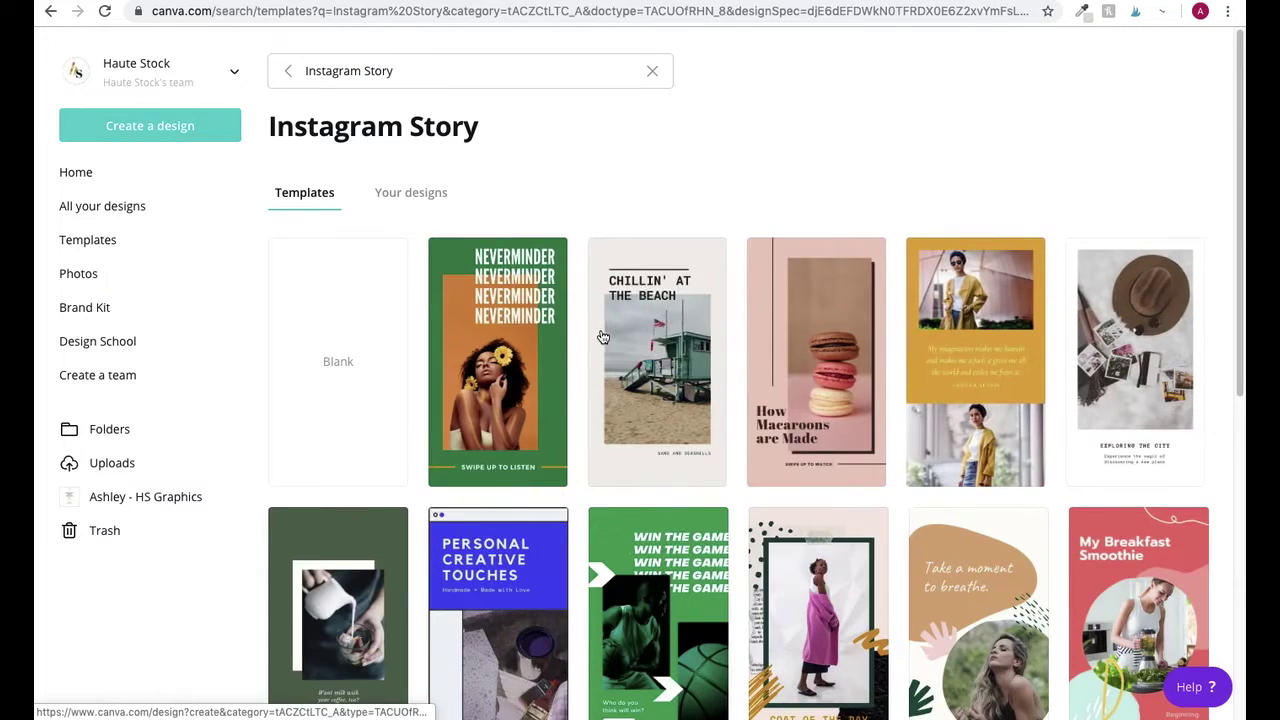
{"action": "left_click", "coordinate": [341, 298]}
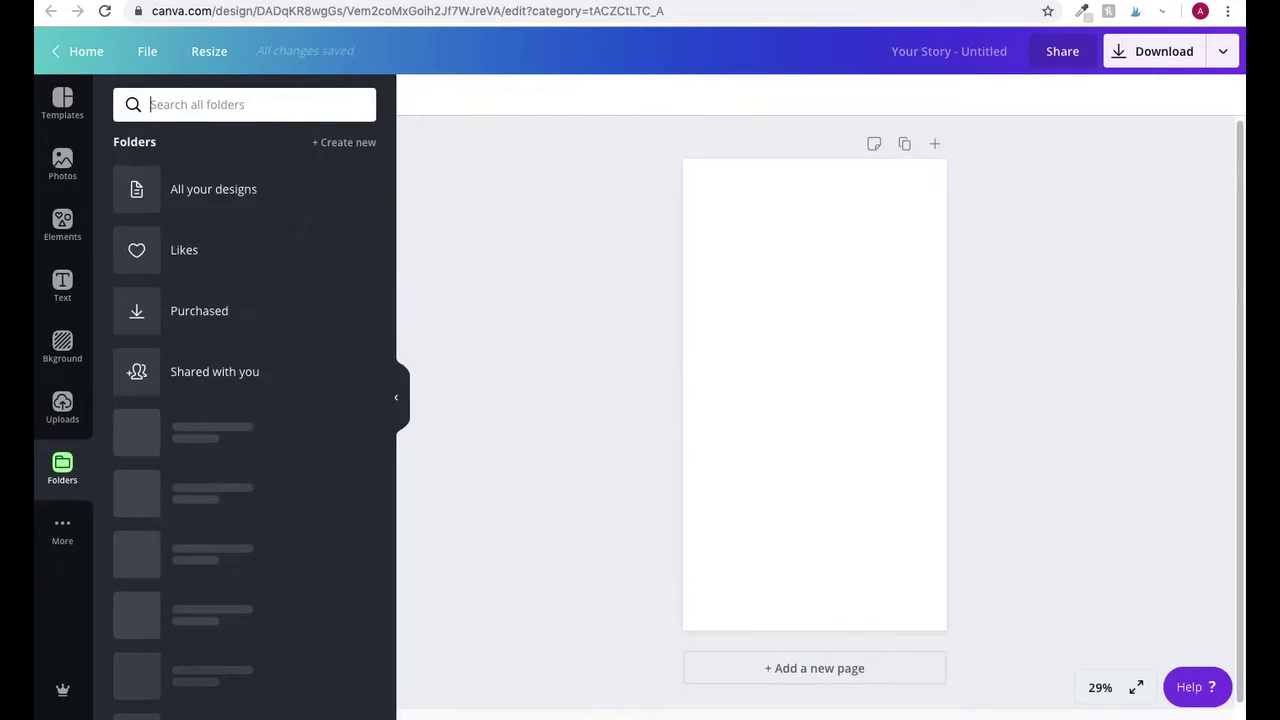
- Fill the page with the Black Friday disco-ball photo and add a subheading text box
{"action": "type", "text": "black friday"}
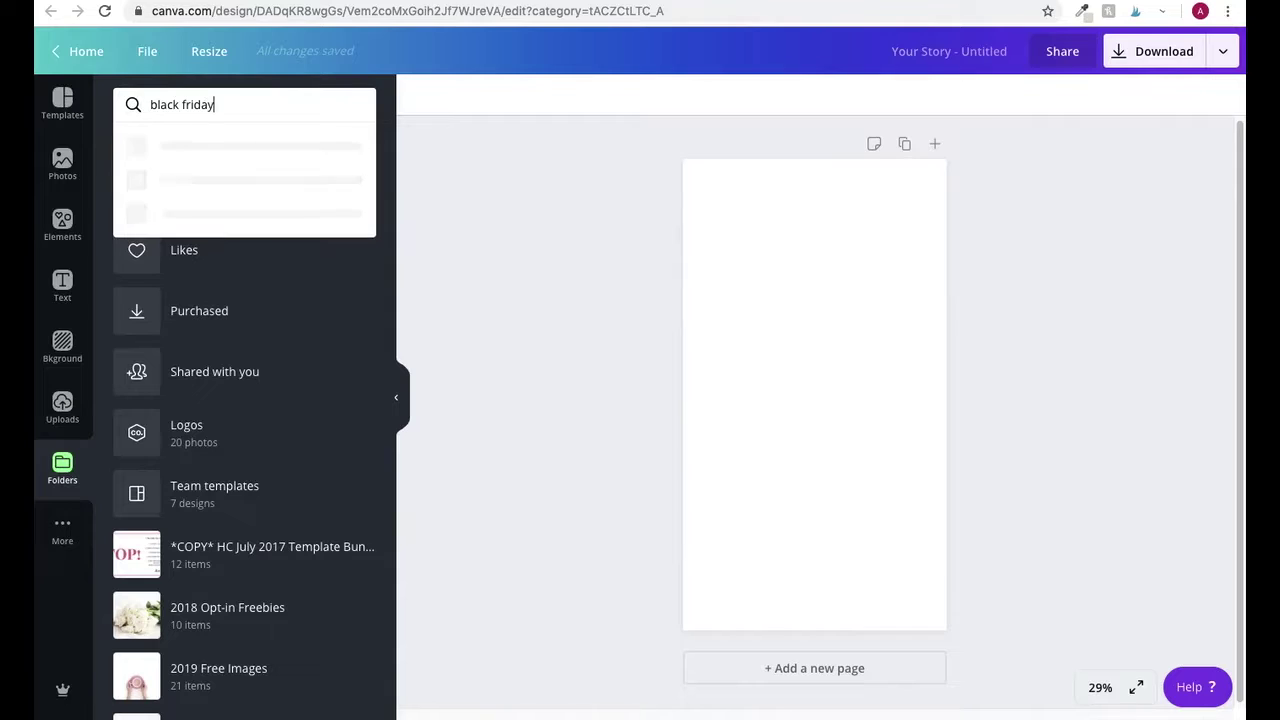
{"action": "left_click", "coordinate": [243, 143]}
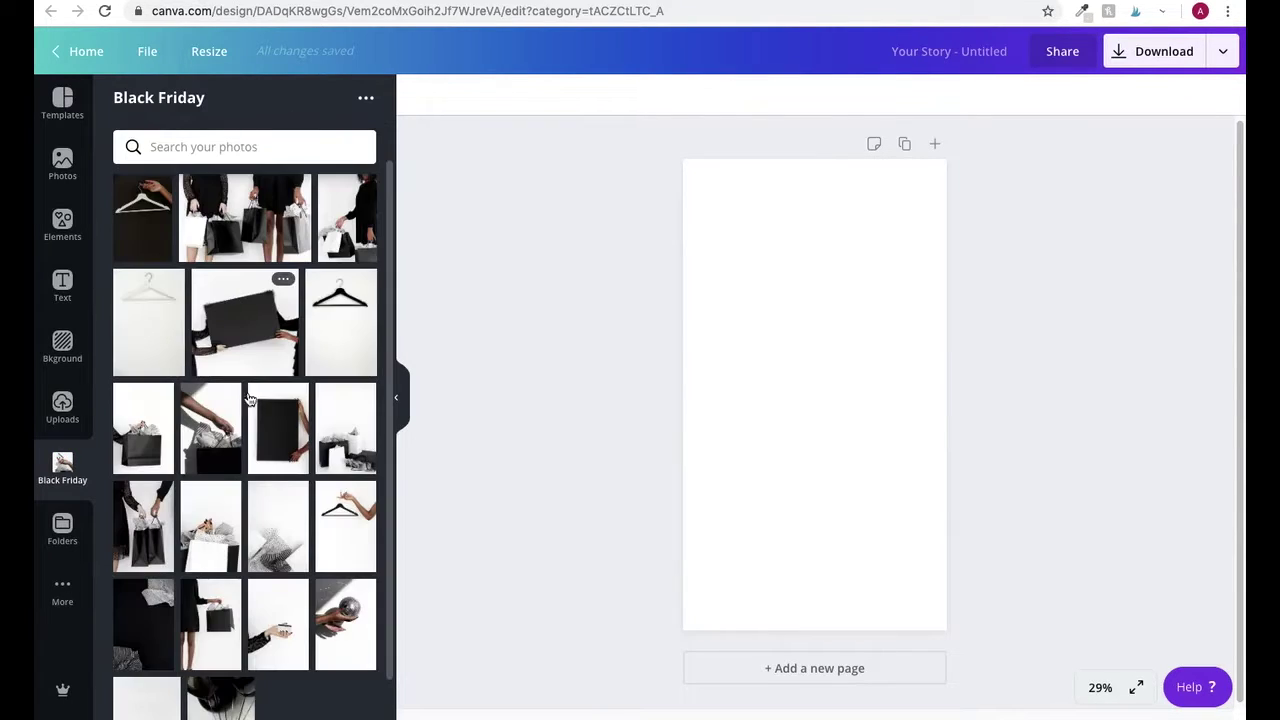
{"action": "scroll", "coordinate": [245, 440], "scroll_direction": "down", "scroll_amount": 2}
{"action": "left_click_drag", "start_coordinate": [345, 476], "coordinate": [765, 470]}
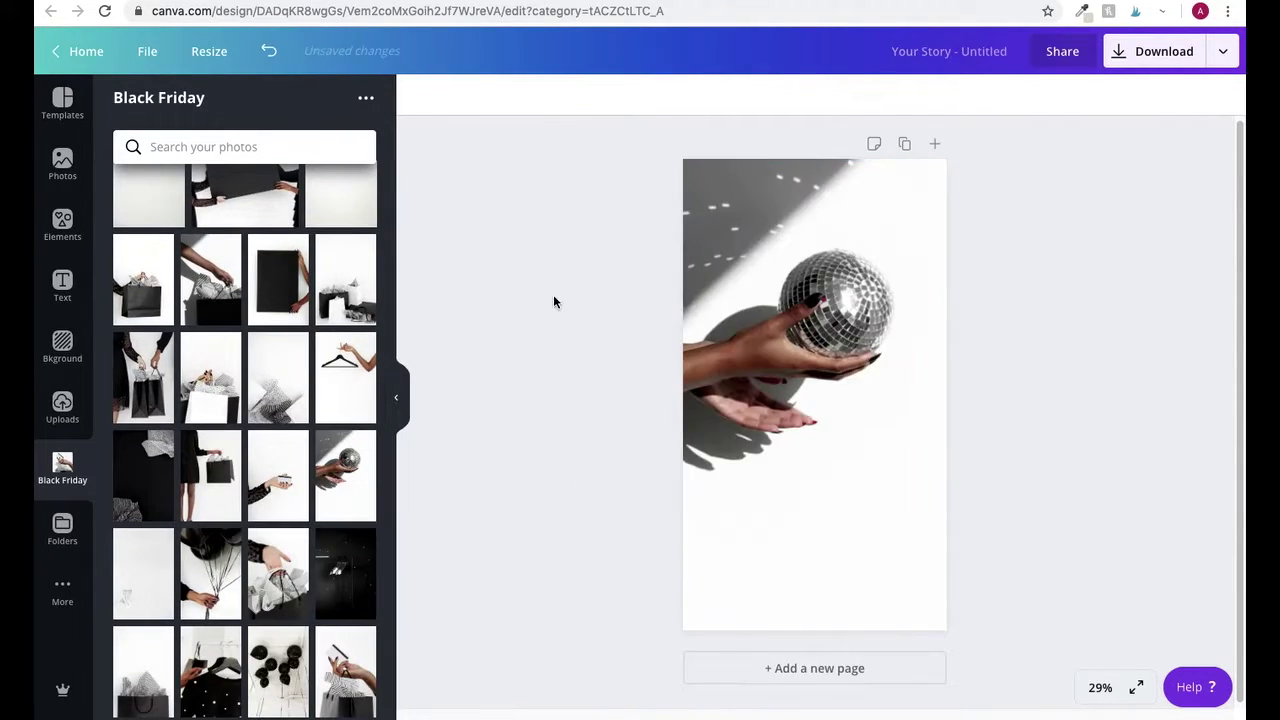
{"action": "left_click", "coordinate": [62, 285]}
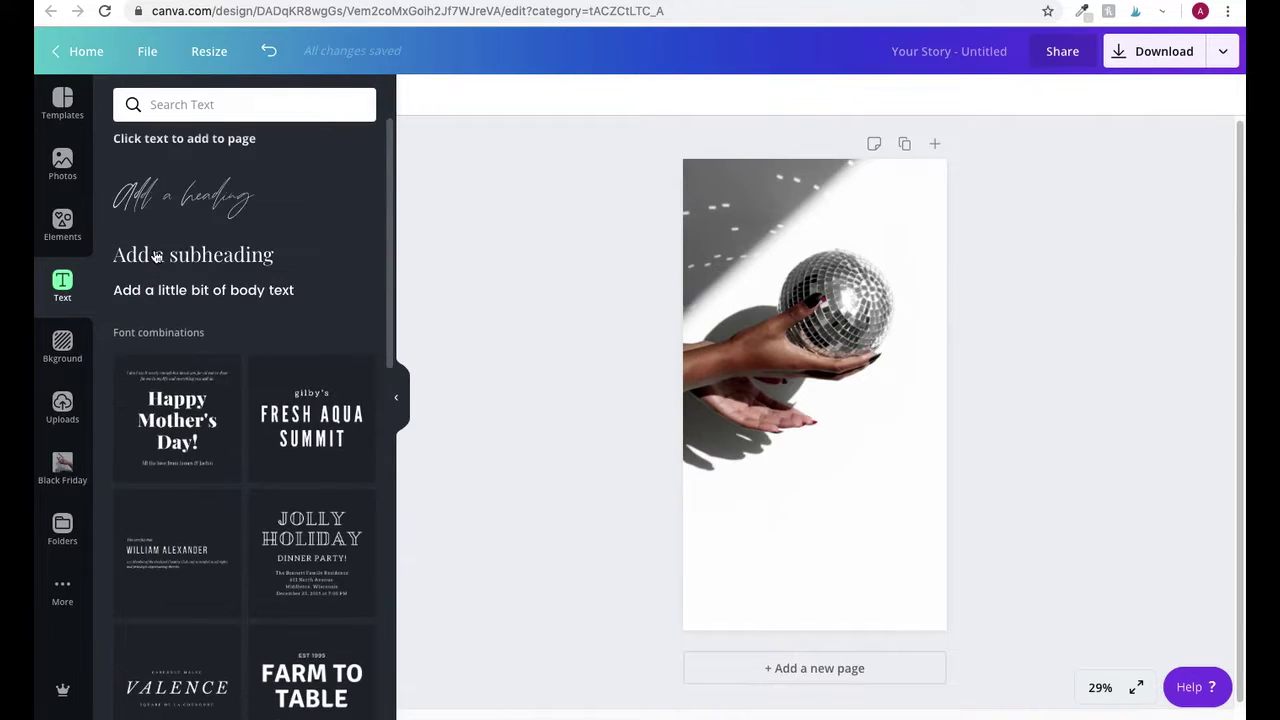
{"action": "left_click", "coordinate": [193, 254]}
- Change the subheading to SALE in the Sundays font at size 189, lower right
{"action": "double_click", "coordinate": [780, 386]}
{"action": "left_click_drag", "start_coordinate": [779, 428], "coordinate": [817, 503]}
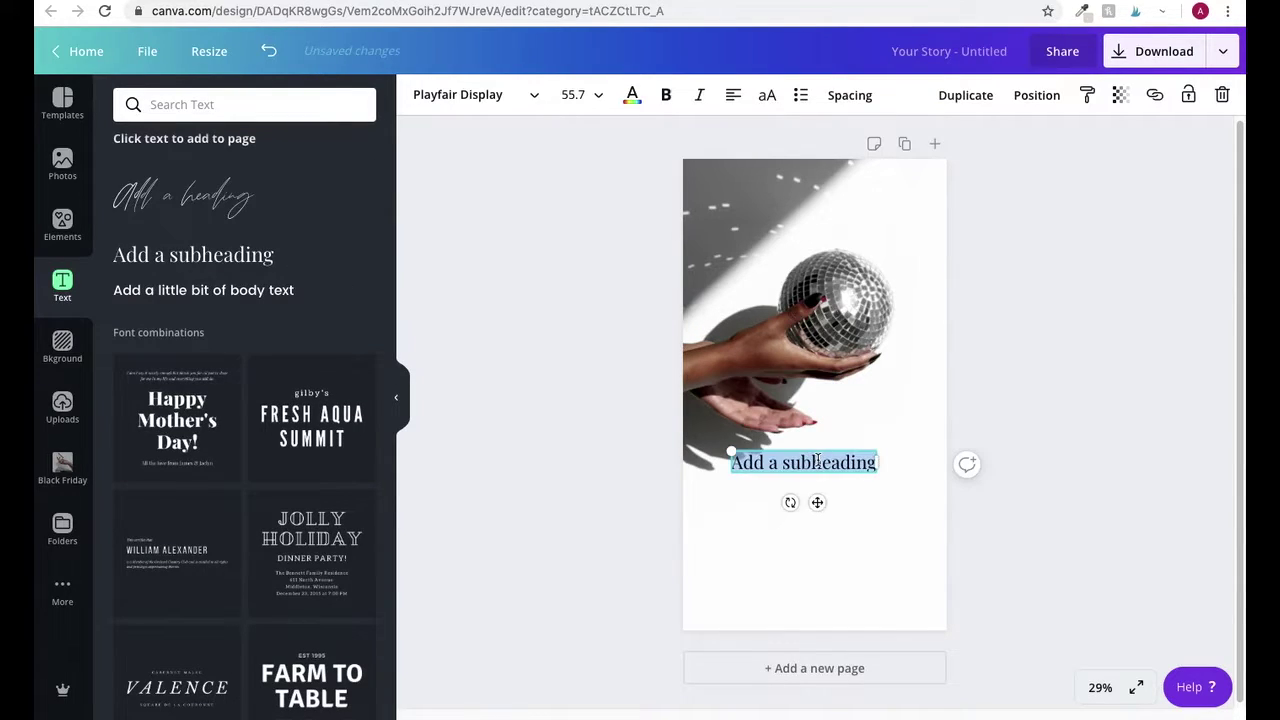
{"action": "type", "text": "SALE"}
{"action": "key", "text": "ctrl+a"}
{"action": "left_click", "coordinate": [508, 95]}
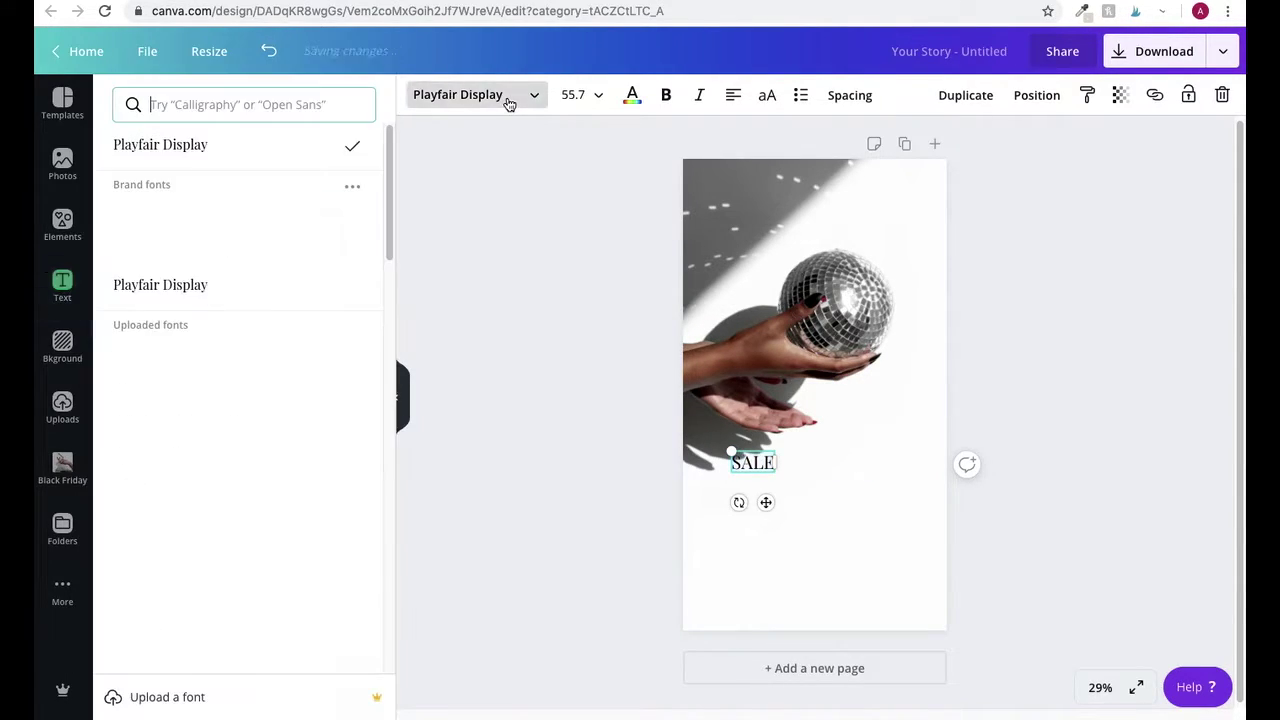
{"action": "type", "text": "SUNDAY"}
{"action": "left_click", "coordinate": [186, 177]}
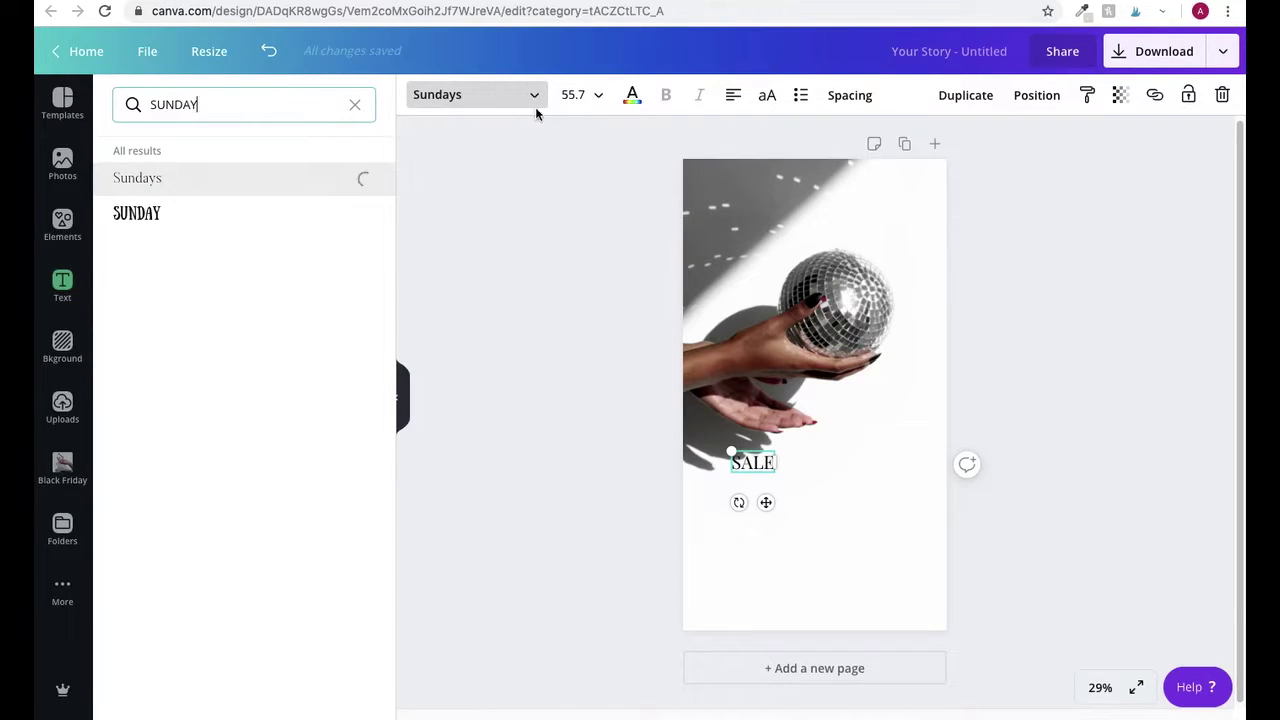
{"action": "left_click", "coordinate": [580, 95]}
{"action": "type", "text": "189"}
{"action": "key", "text": "Return"}
{"action": "left_click_drag", "start_coordinate": [821, 485], "coordinate": [866, 493]}
- Add a script heading reading 'Black' and 'Friday' on two lines over SALE
{"action": "left_click", "coordinate": [183, 196]}
{"action": "left_click_drag", "start_coordinate": [790, 378], "coordinate": [683, 314]}
{"action": "left_click_drag", "start_coordinate": [835, 371], "coordinate": [683, 360]}
{"action": "type", "text": "Black"}
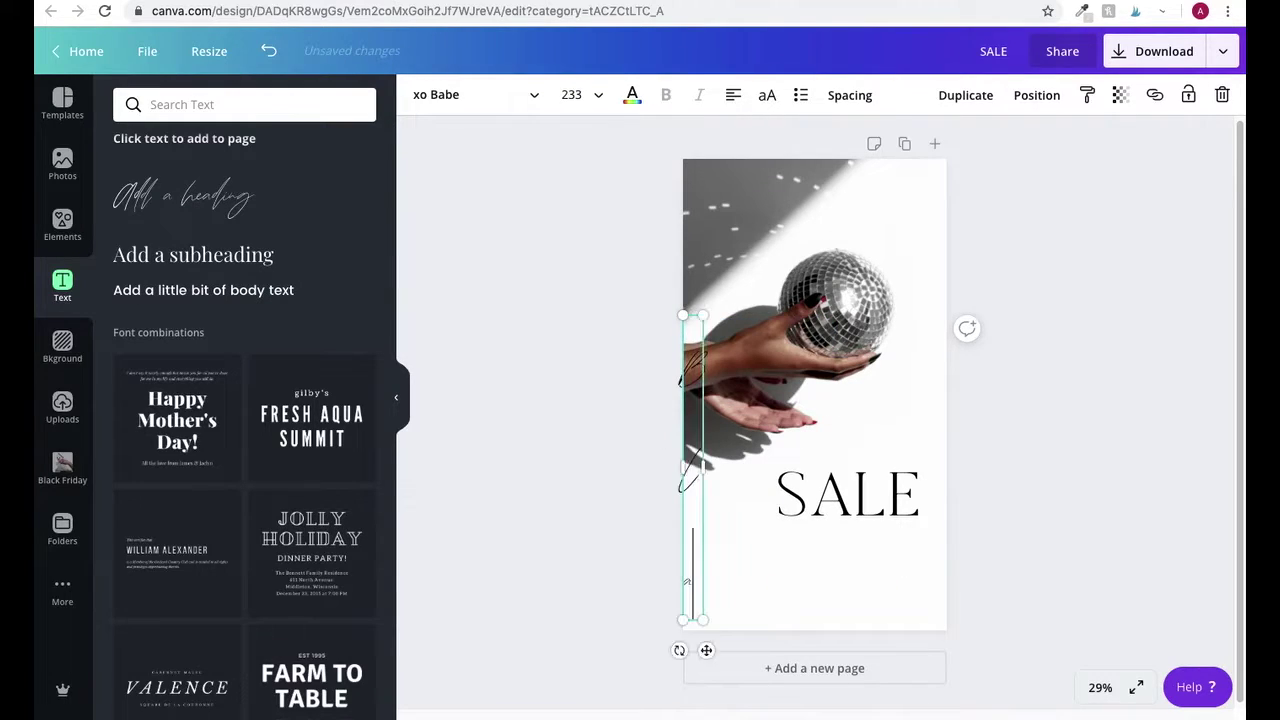
{"action": "key", "text": "Return"}
{"action": "type", "text": "Friday"}
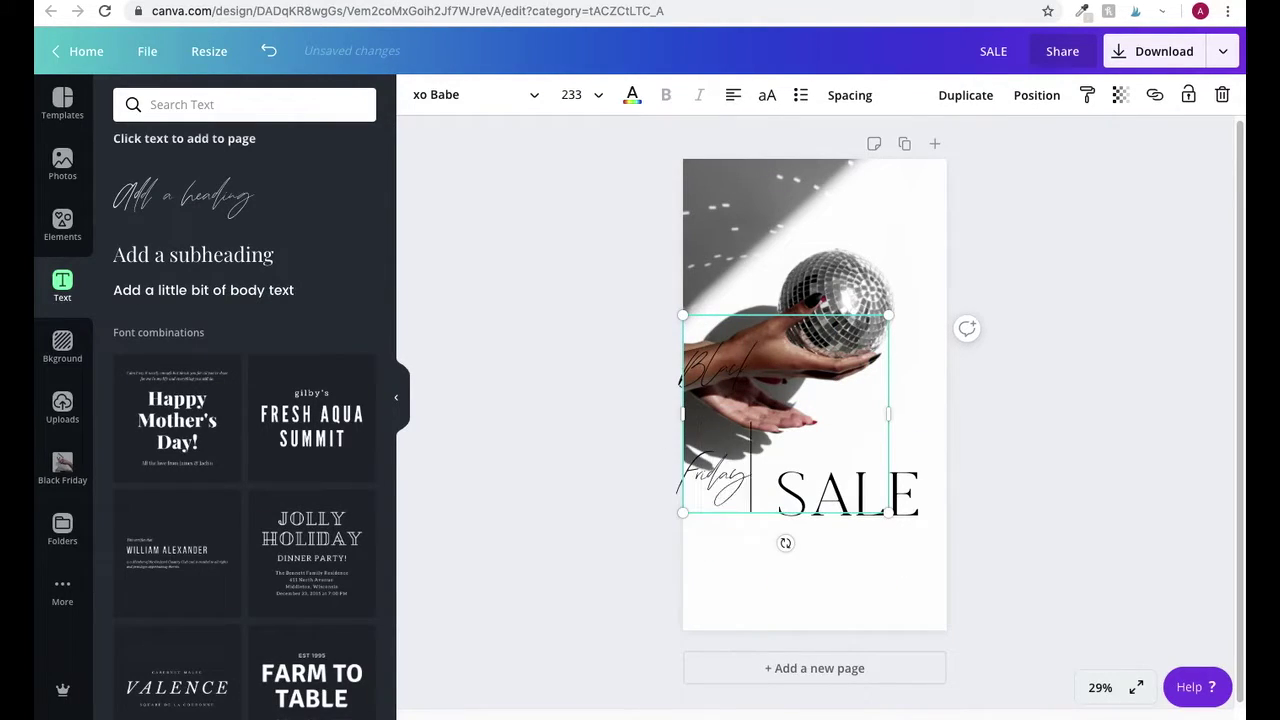
{"action": "left_click_drag", "start_coordinate": [733, 335], "coordinate": [868, 399]}
- Set Black Friday to size 407 and tighten its line height to 0.76
{"action": "double_click", "coordinate": [820, 418]}
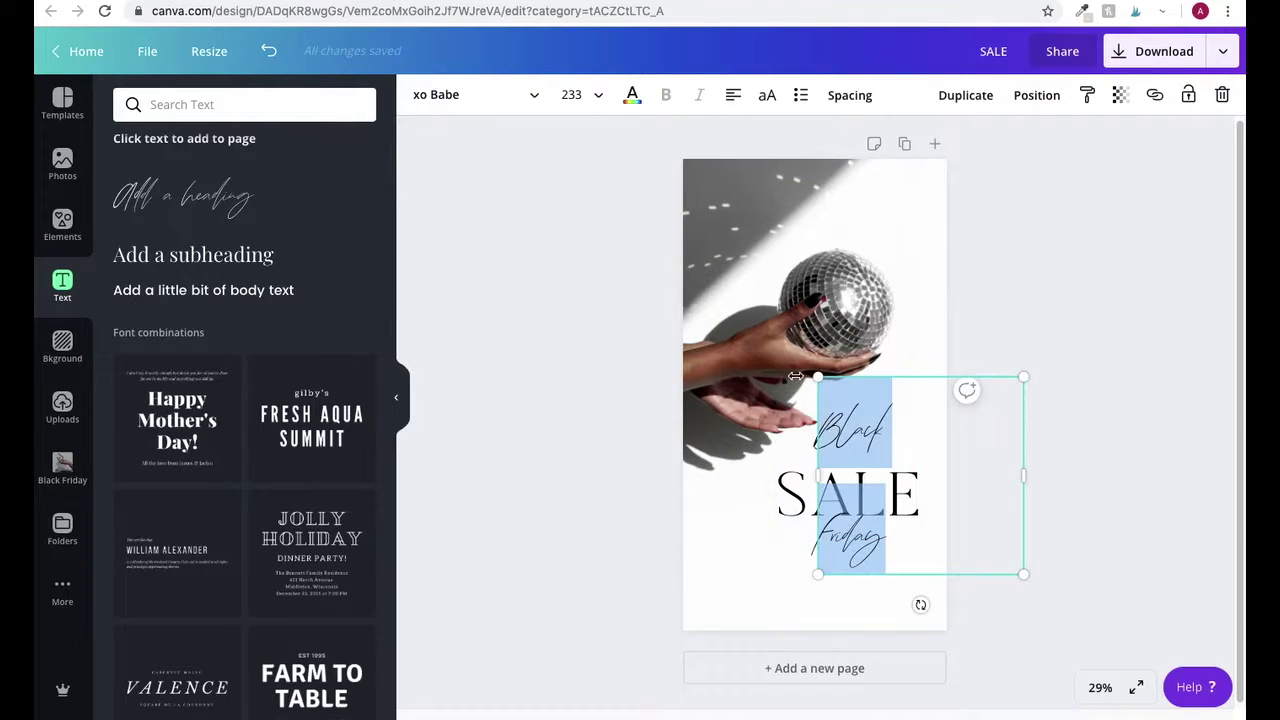
{"action": "left_click", "coordinate": [571, 94]}
{"action": "type", "text": "407"}
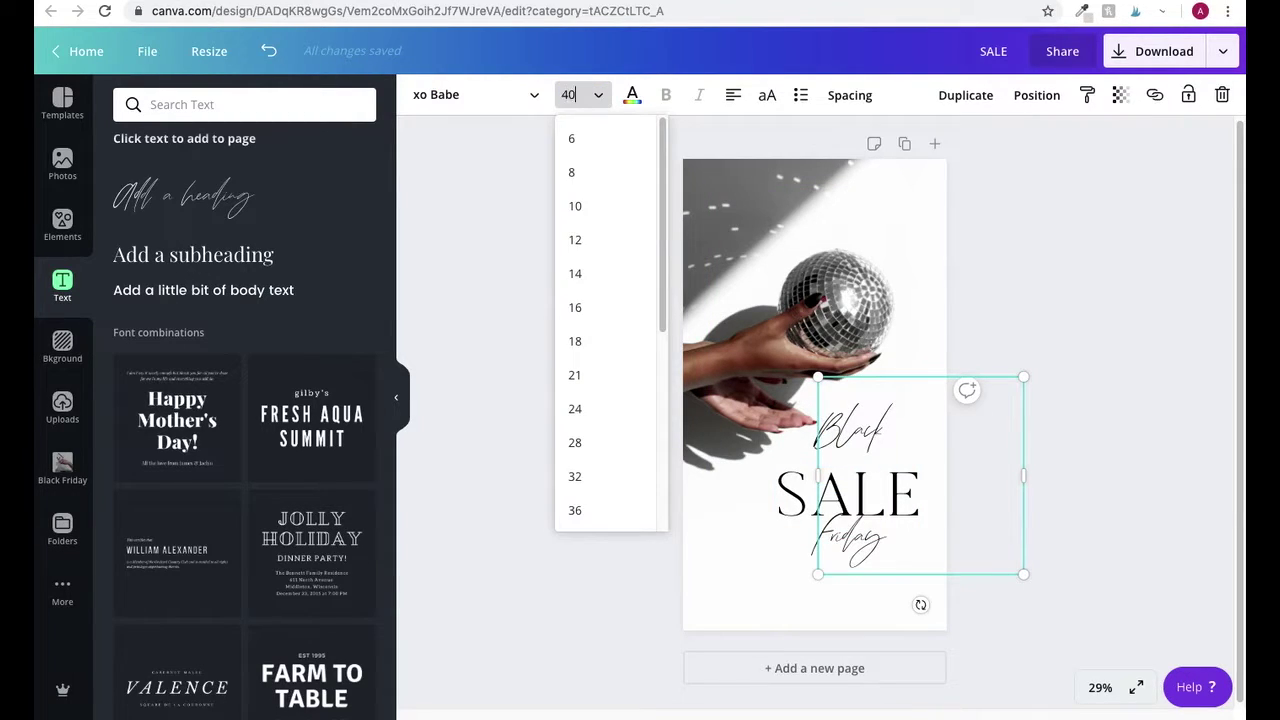
{"action": "key", "text": "Return"}
{"action": "left_click", "coordinate": [850, 95]}
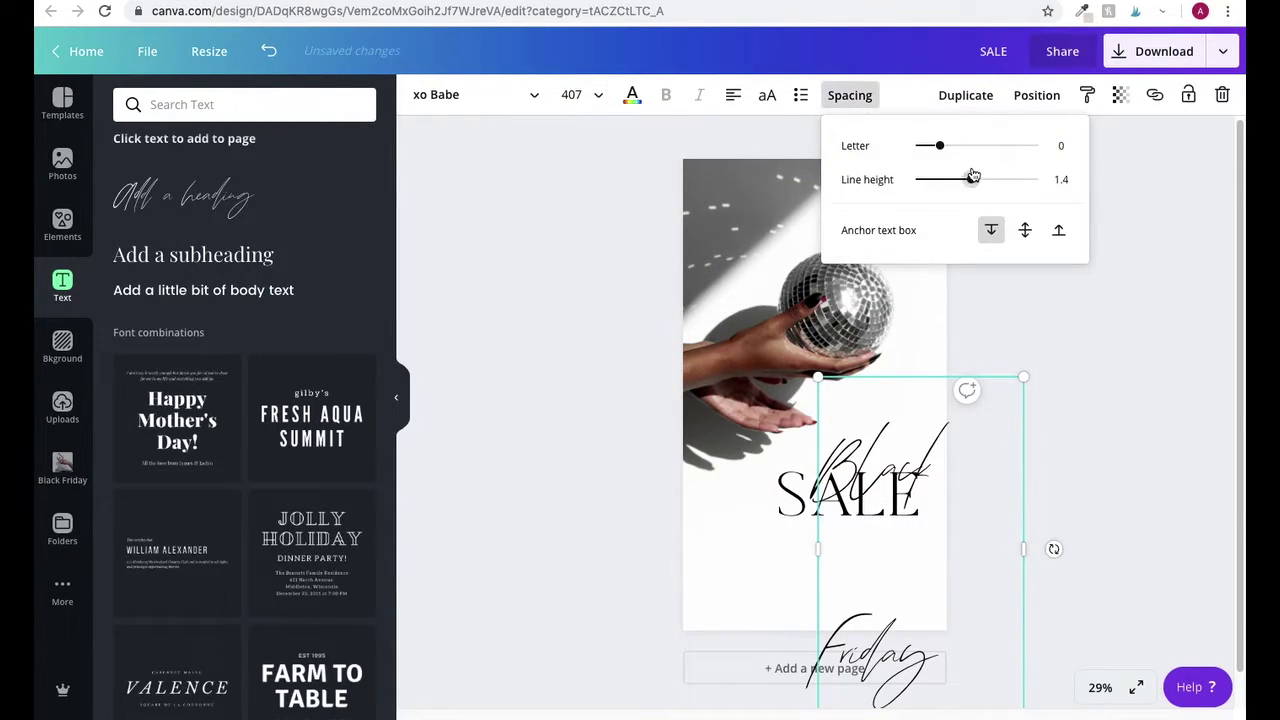
{"action": "left_click_drag", "start_coordinate": [972, 180], "coordinate": [931, 181]}
{"action": "left_click", "coordinate": [1090, 392]}
- Align Black Friday around SALE and shift both texts together into place
{"action": "left_click_drag", "start_coordinate": [897, 441], "coordinate": [874, 428]}
{"action": "left_click_drag", "start_coordinate": [595, 426], "coordinate": [922, 573]}
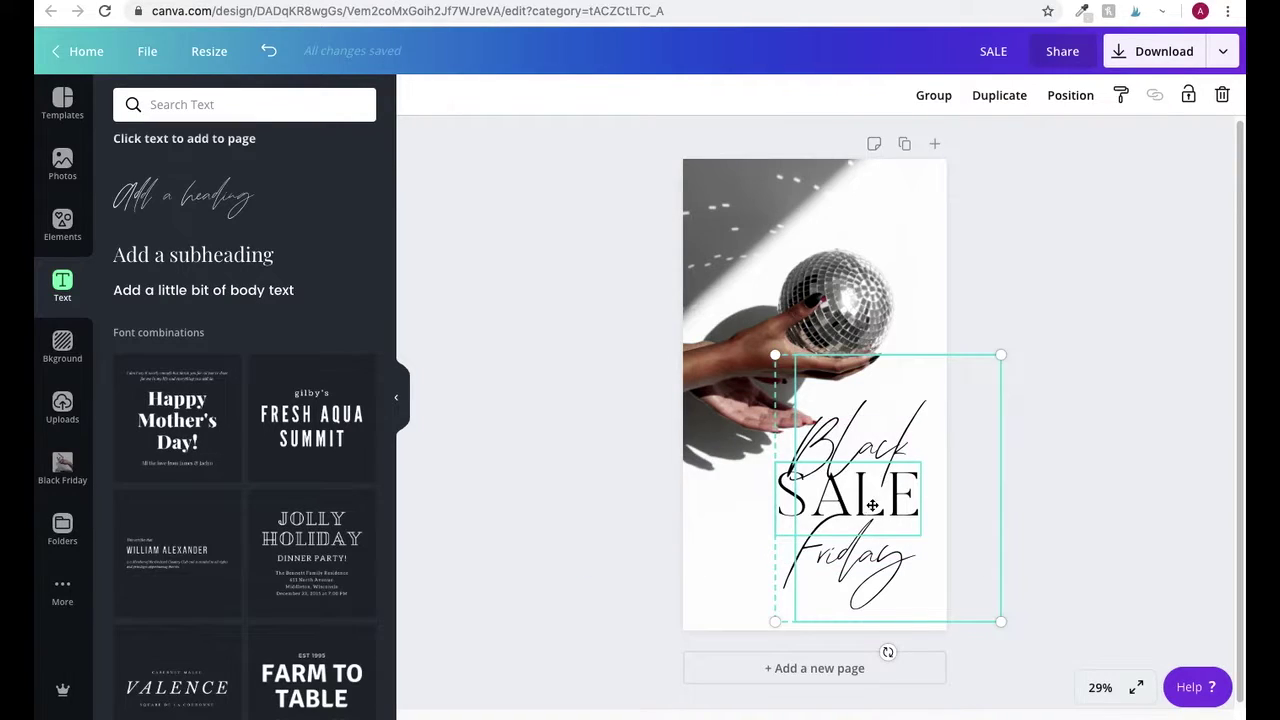
{"action": "mouse_move", "coordinate": [864, 509]}
{"action": "left_mouse_down"}
{"action": "mouse_move", "coordinate": [877, 500]}
{"action": "mouse_move", "coordinate": [874, 511]}
{"action": "left_mouse_up"}
{"action": "left_click", "coordinate": [1125, 516]}
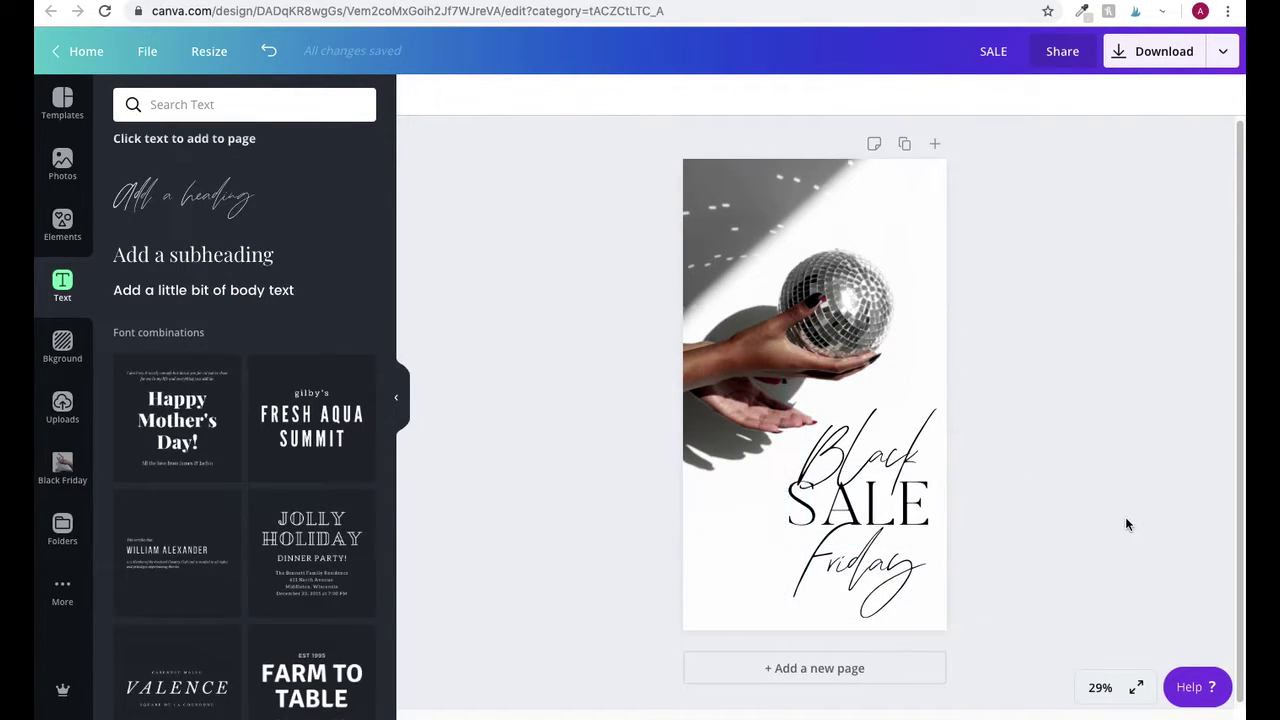
- Add a black line, shortened to run from the left edge up to SALE
{"action": "left_click", "coordinate": [62, 227]}
{"action": "left_click", "coordinate": [338, 203]}
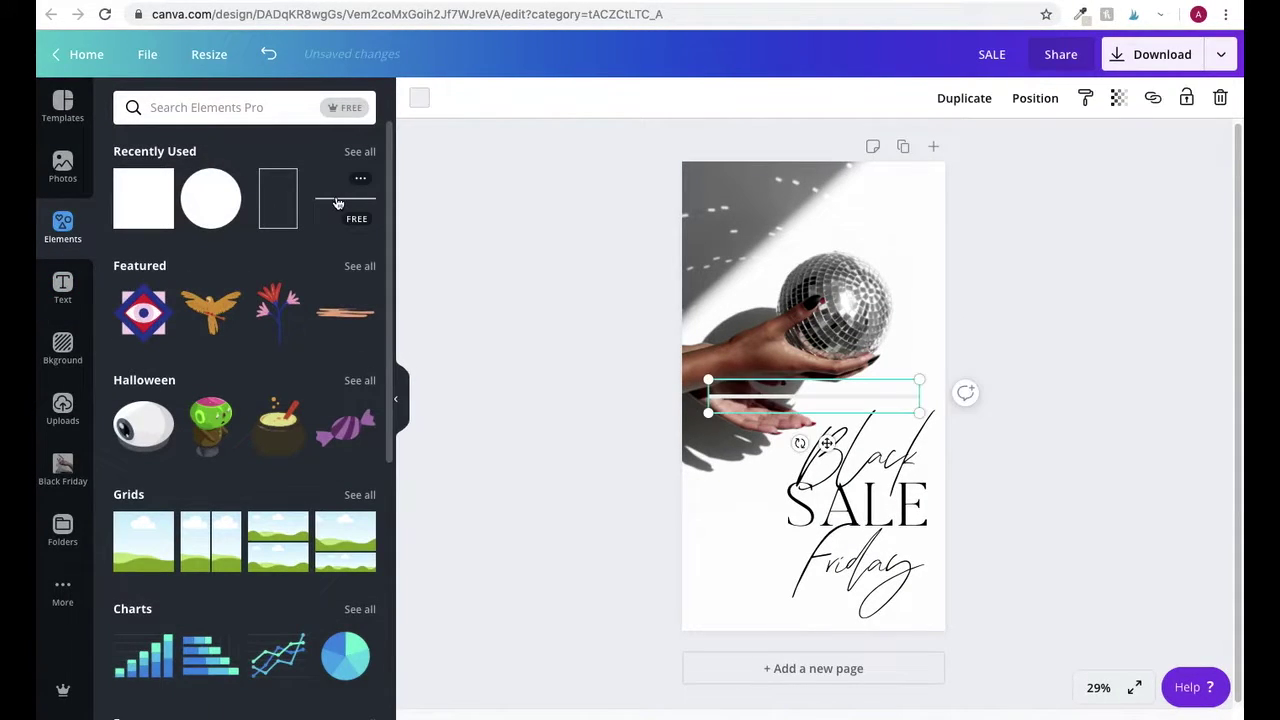
{"action": "left_click", "coordinate": [419, 98]}
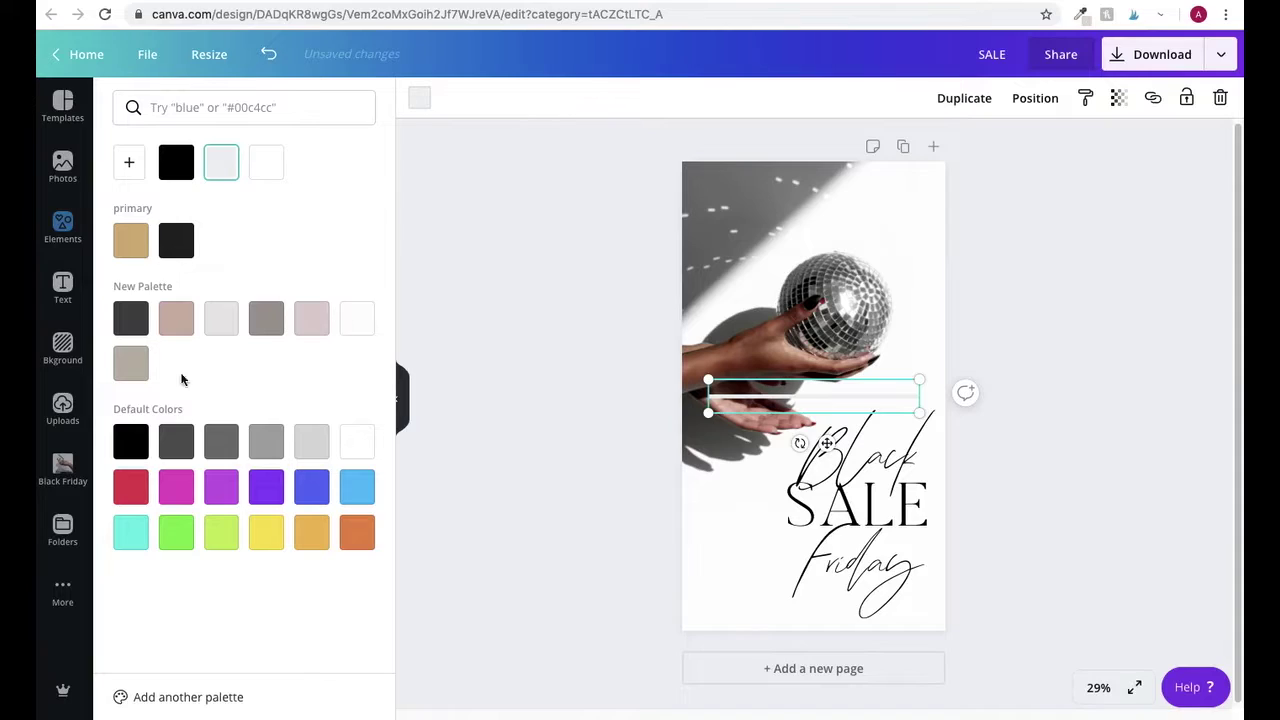
{"action": "left_click", "coordinate": [131, 440]}
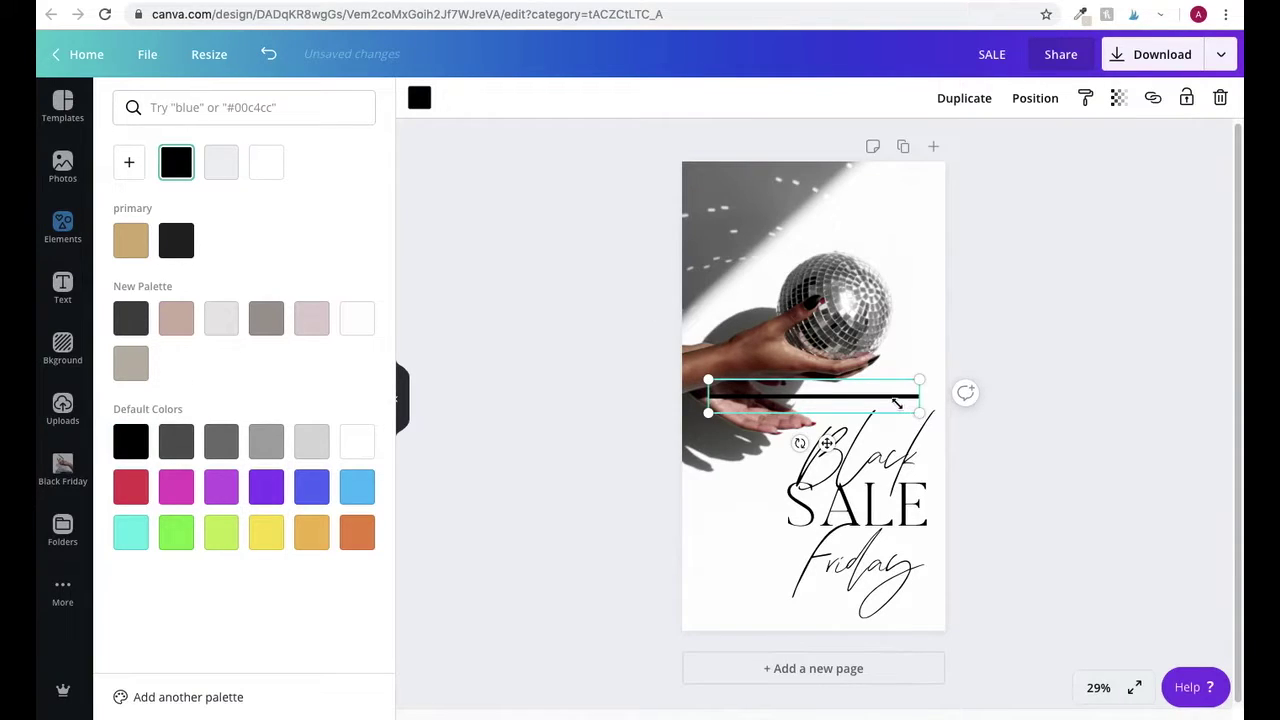
{"action": "left_click_drag", "start_coordinate": [897, 403], "coordinate": [710, 503]}
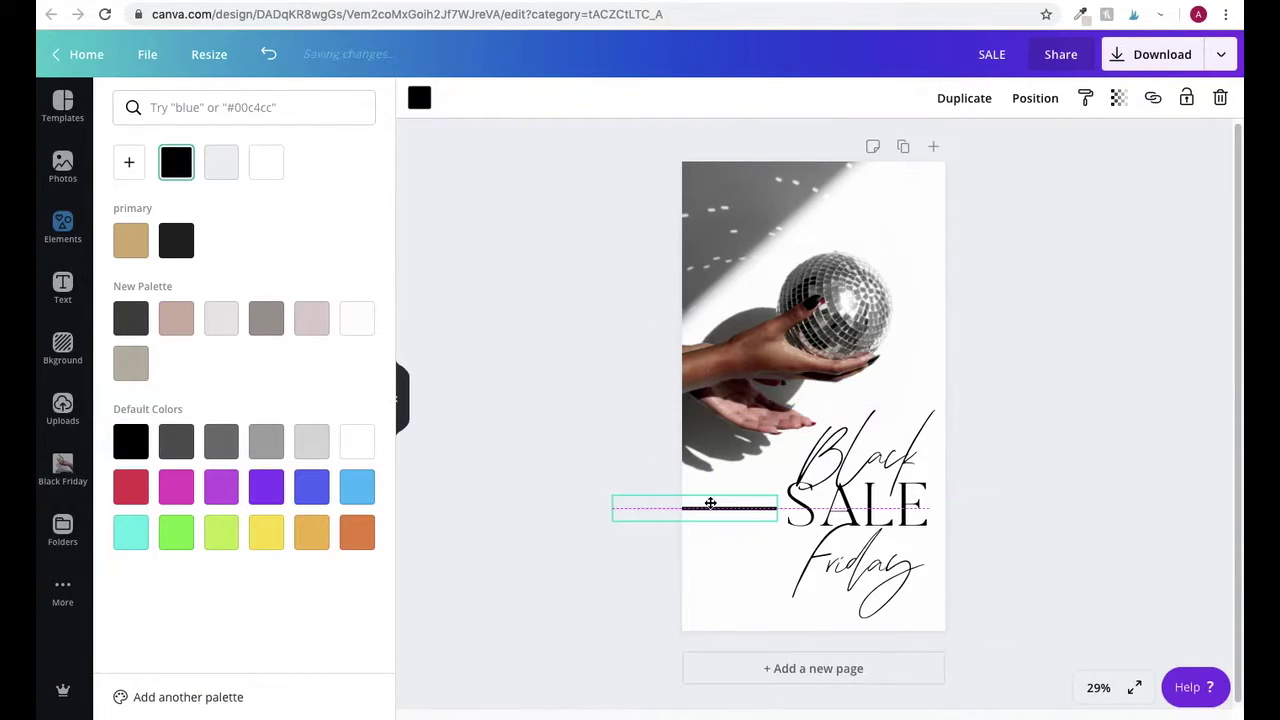
{"action": "left_click", "coordinate": [555, 381]}
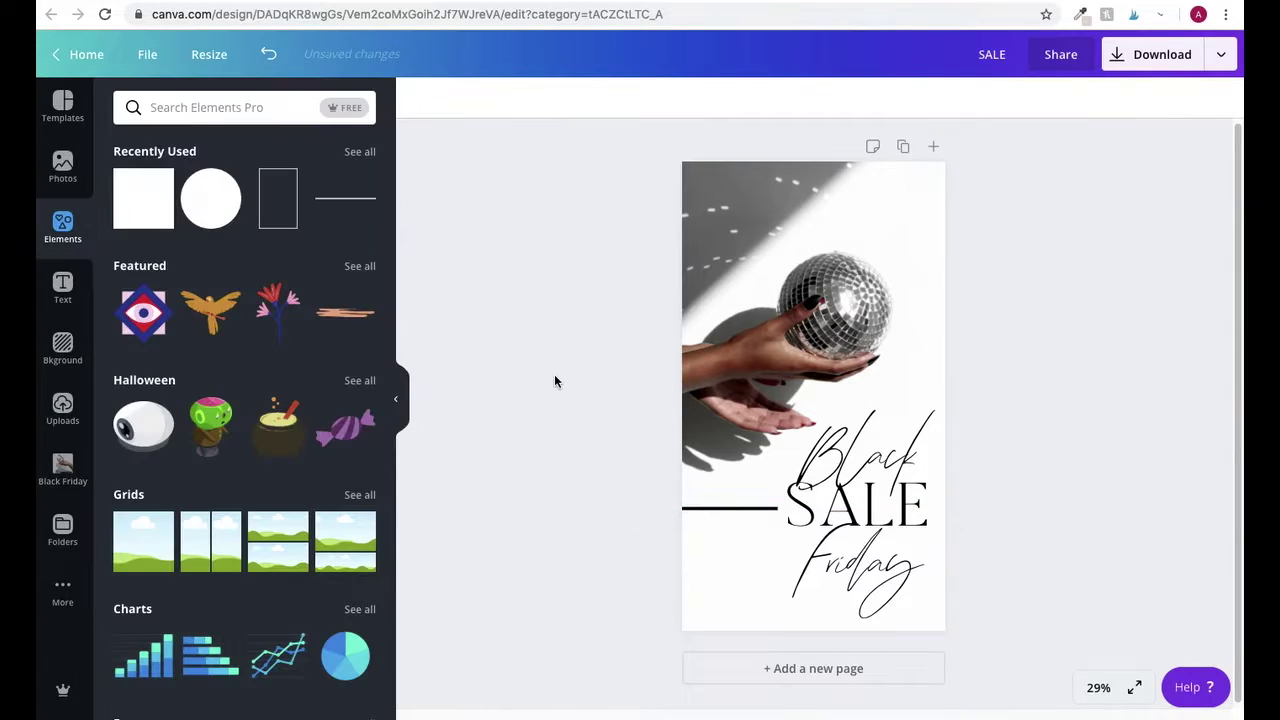
{"action": "left_click", "coordinate": [746, 505]}
{"action": "key", "text": "shift+Left"}
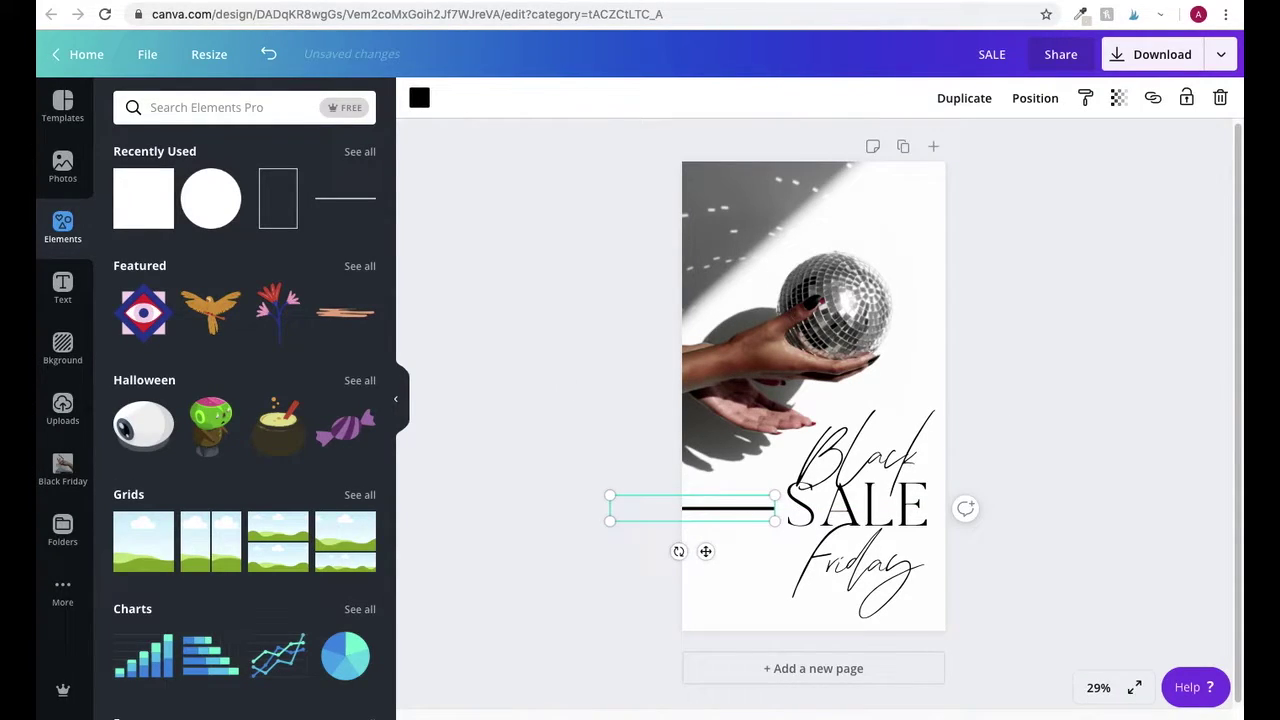
{"action": "left_click", "coordinate": [1199, 381]}
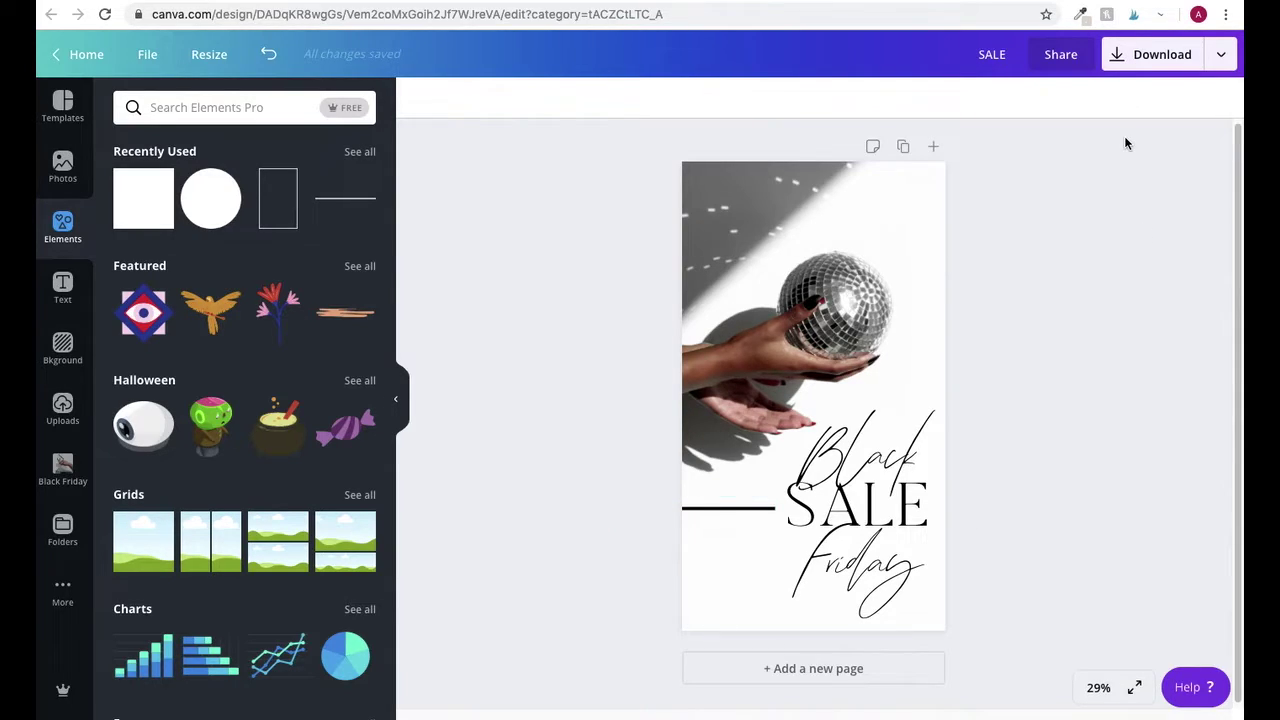
{"action": "left_click", "coordinate": [1148, 63]}
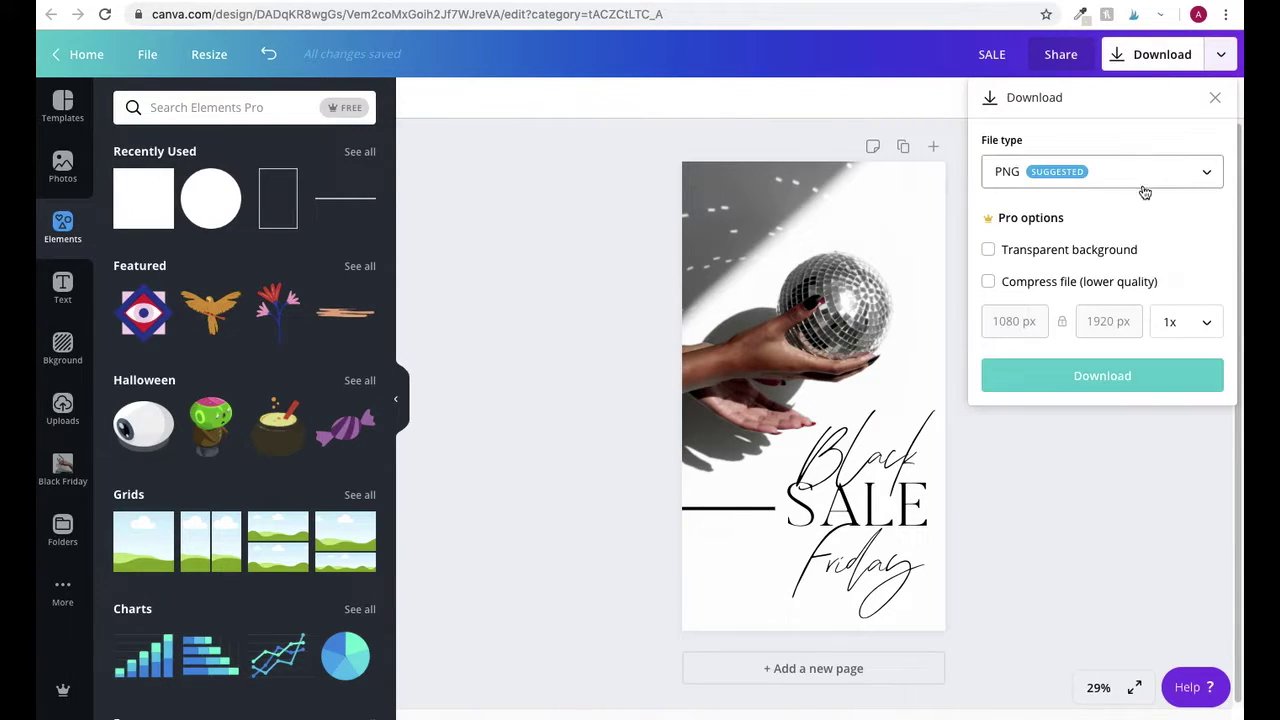
- Set the download to MP4 with Pan animation, after previewing Block, Rise and Breathe
{"action": "left_click", "coordinate": [1146, 180]}
{"action": "left_click", "coordinate": [1094, 422]}
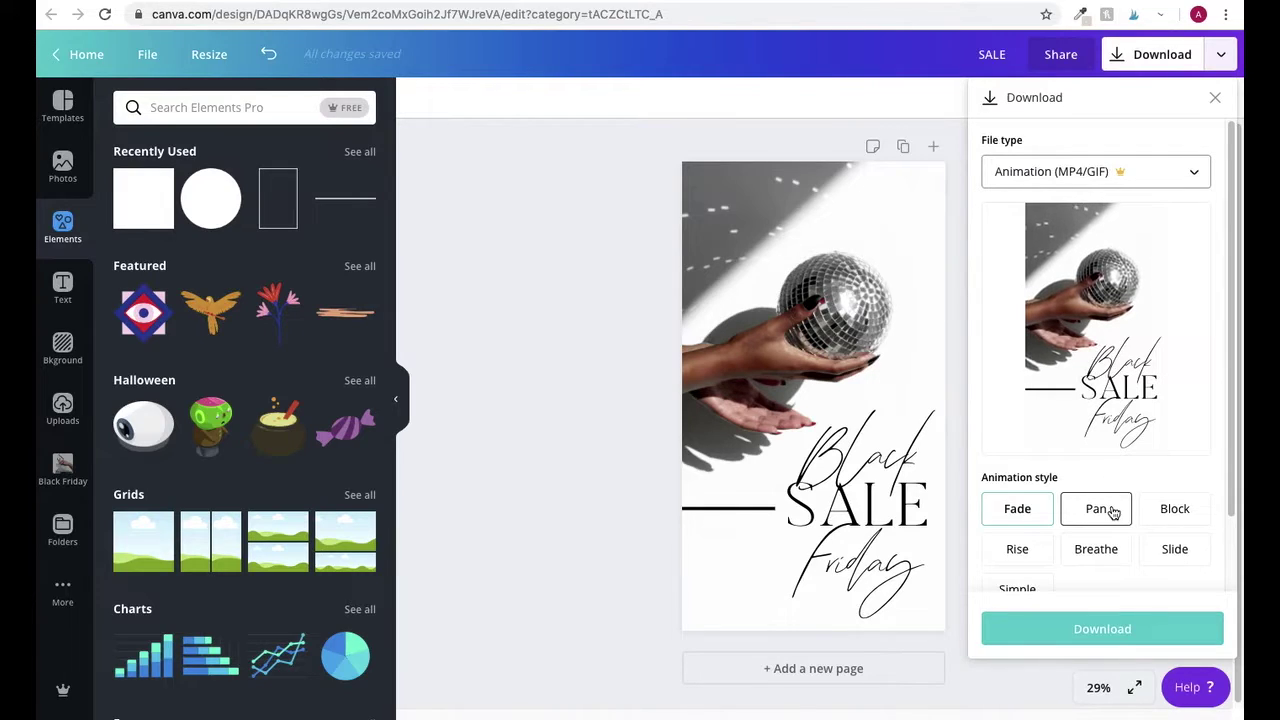
{"action": "scroll", "coordinate": [1094, 514], "scroll_direction": "down", "scroll_amount": 1}
{"action": "left_click", "coordinate": [1104, 465]}
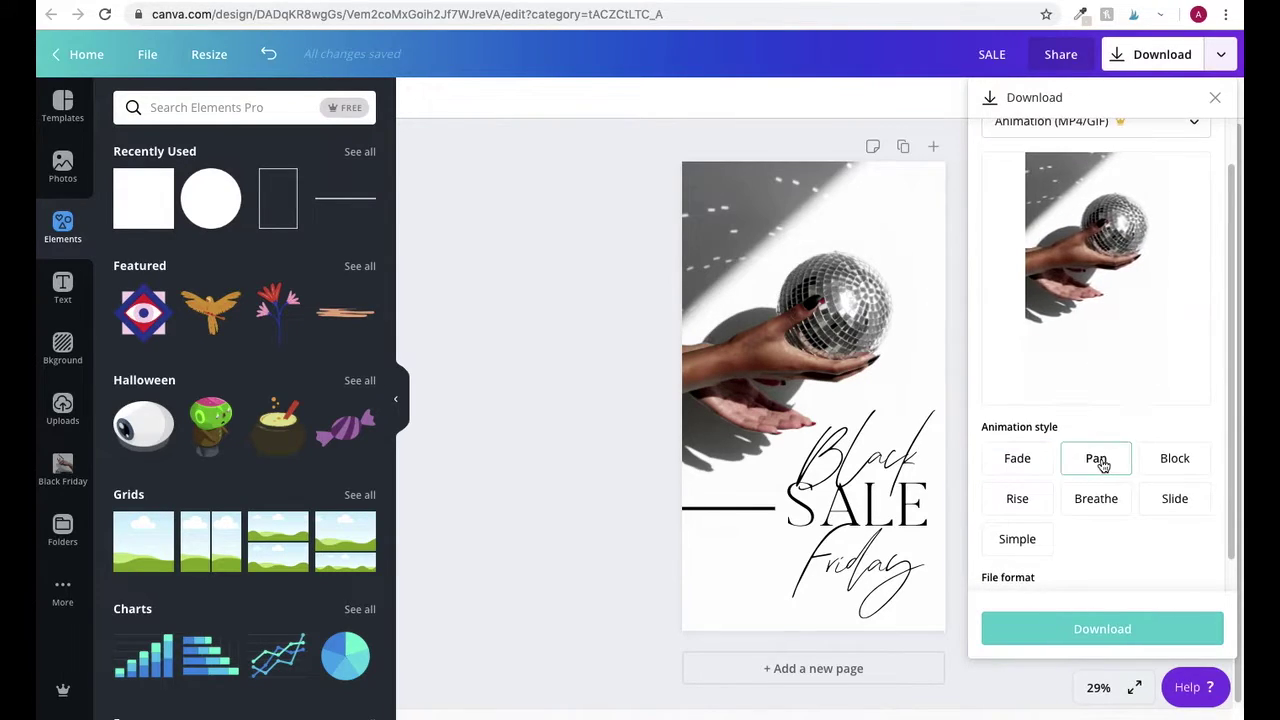
{"action": "left_click", "coordinate": [1174, 460]}
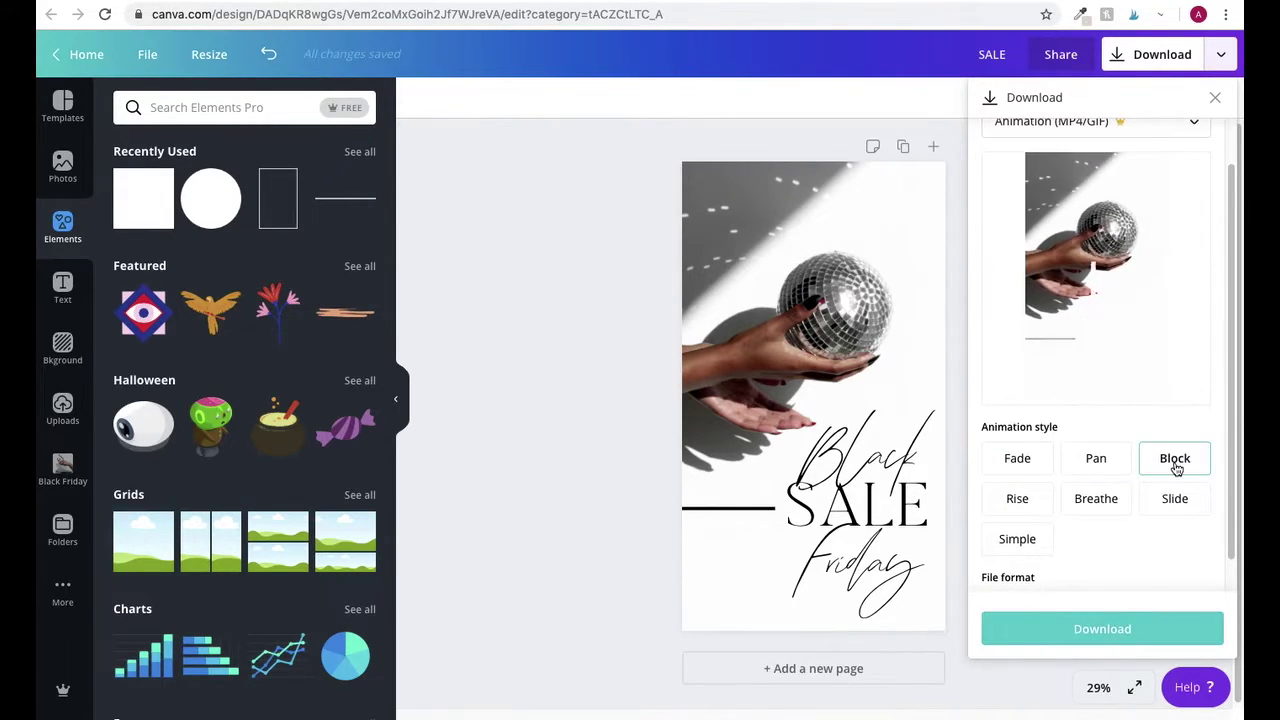
{"action": "left_click", "coordinate": [1014, 502]}
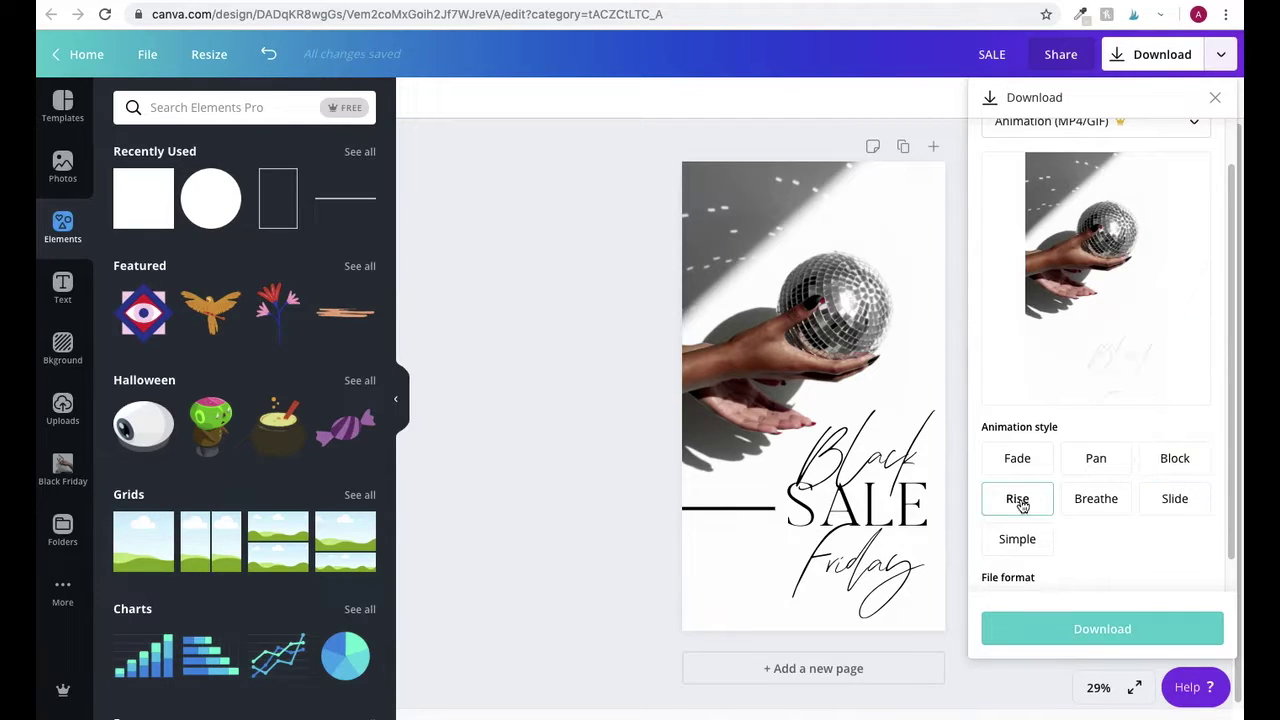
{"action": "left_click", "coordinate": [1095, 508]}
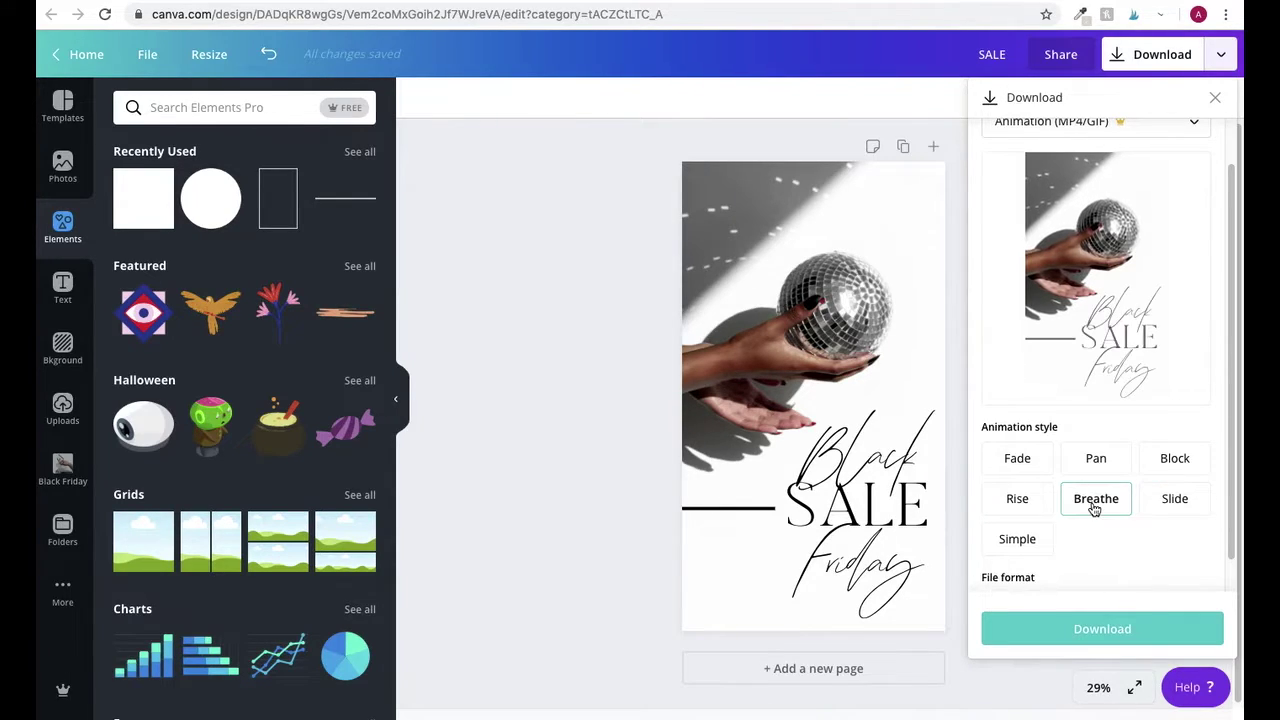
{"action": "left_click", "coordinate": [1095, 462]}
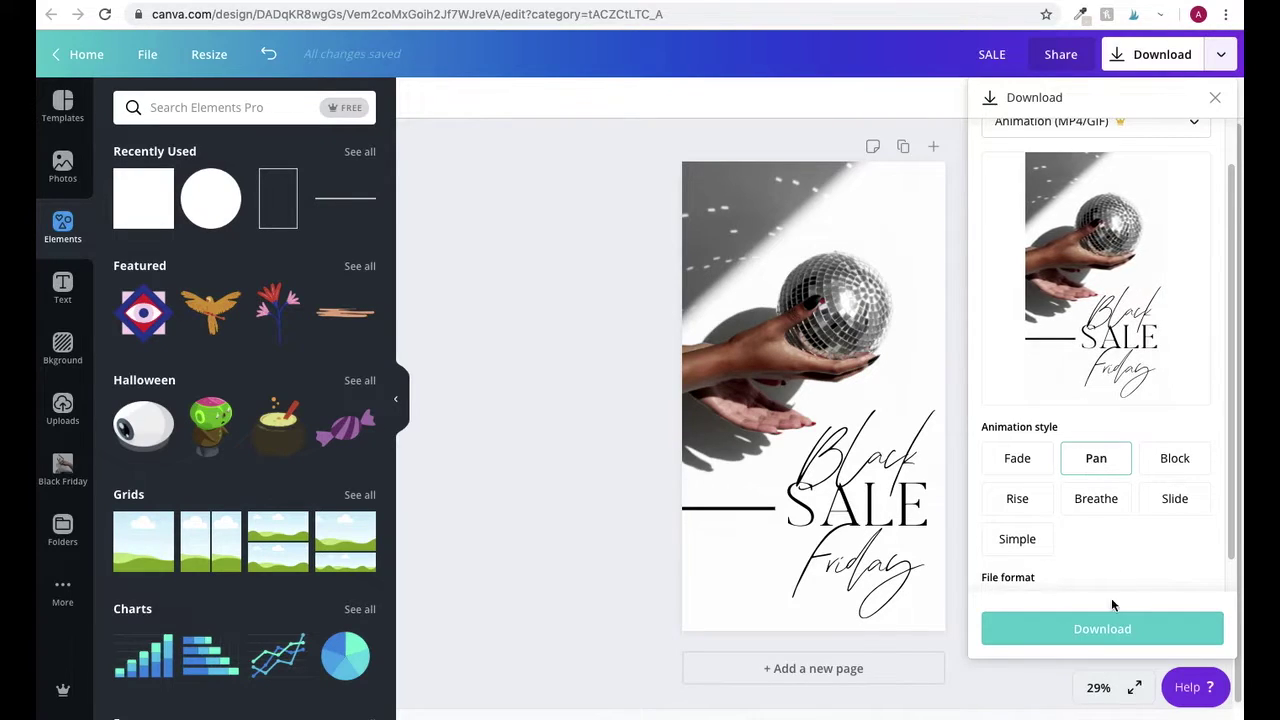
{"action": "left_click_drag", "start_coordinate": [1234, 540], "coordinate": [1233, 573]}
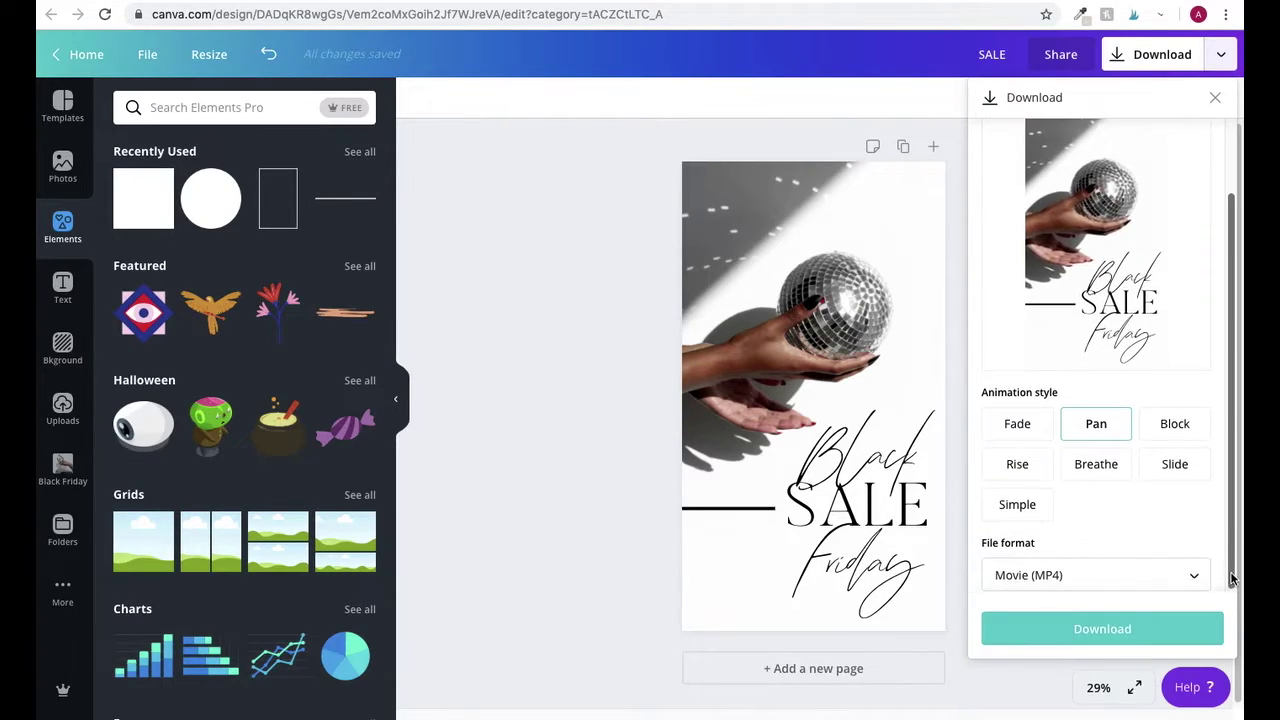
{"action": "left_click", "coordinate": [1117, 576]}
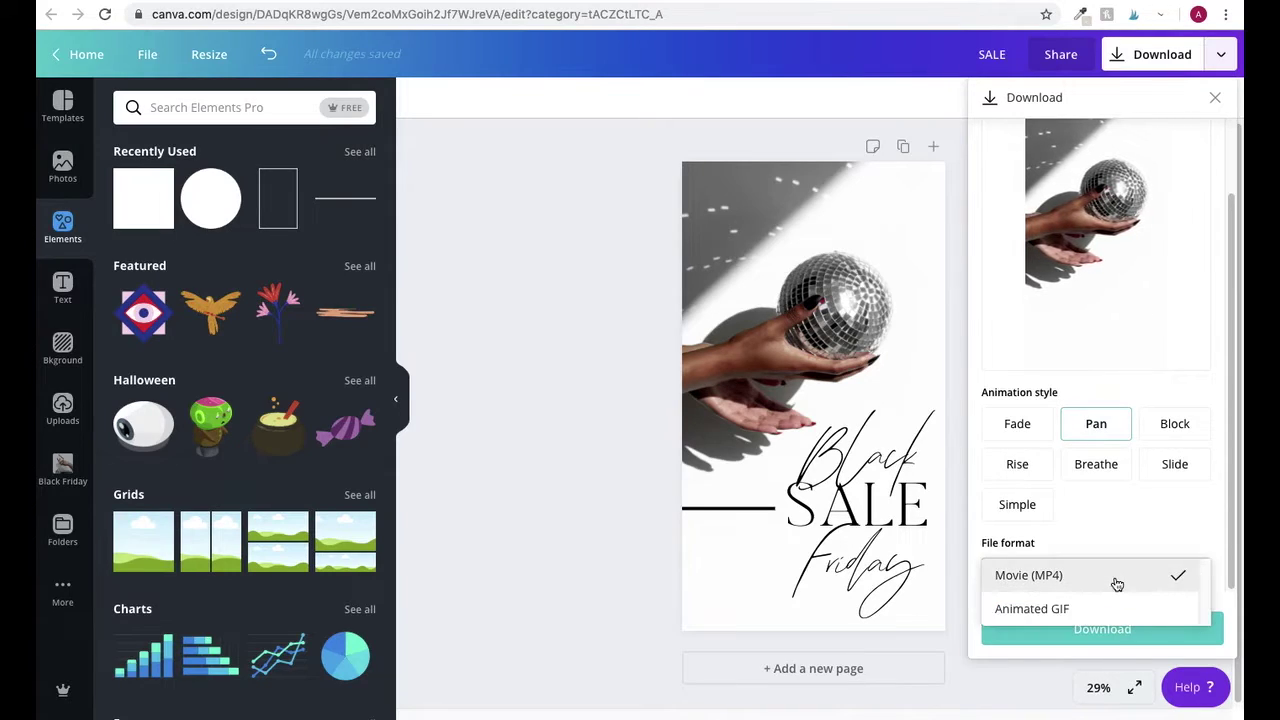
{"action": "left_click", "coordinate": [1114, 529]}
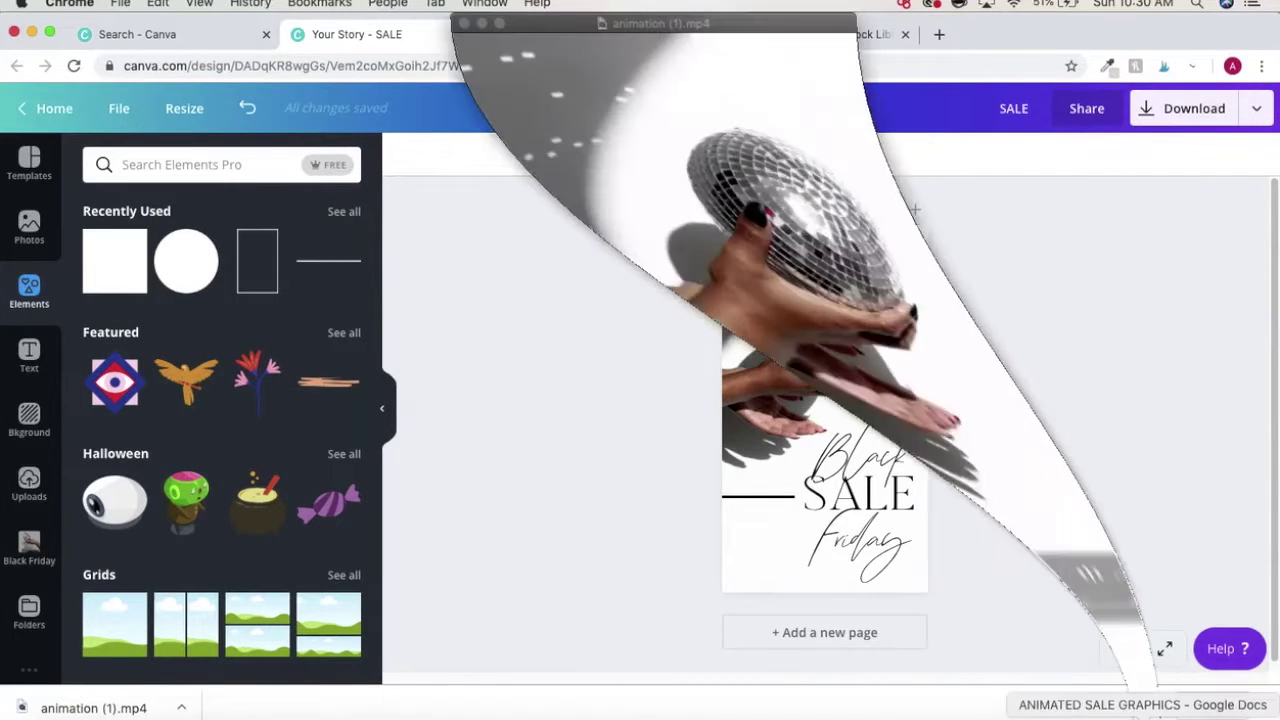
- Play back animation (1).mp4, then return to the Canva design's file options
{"action": "left_click", "coordinate": [652, 573]}
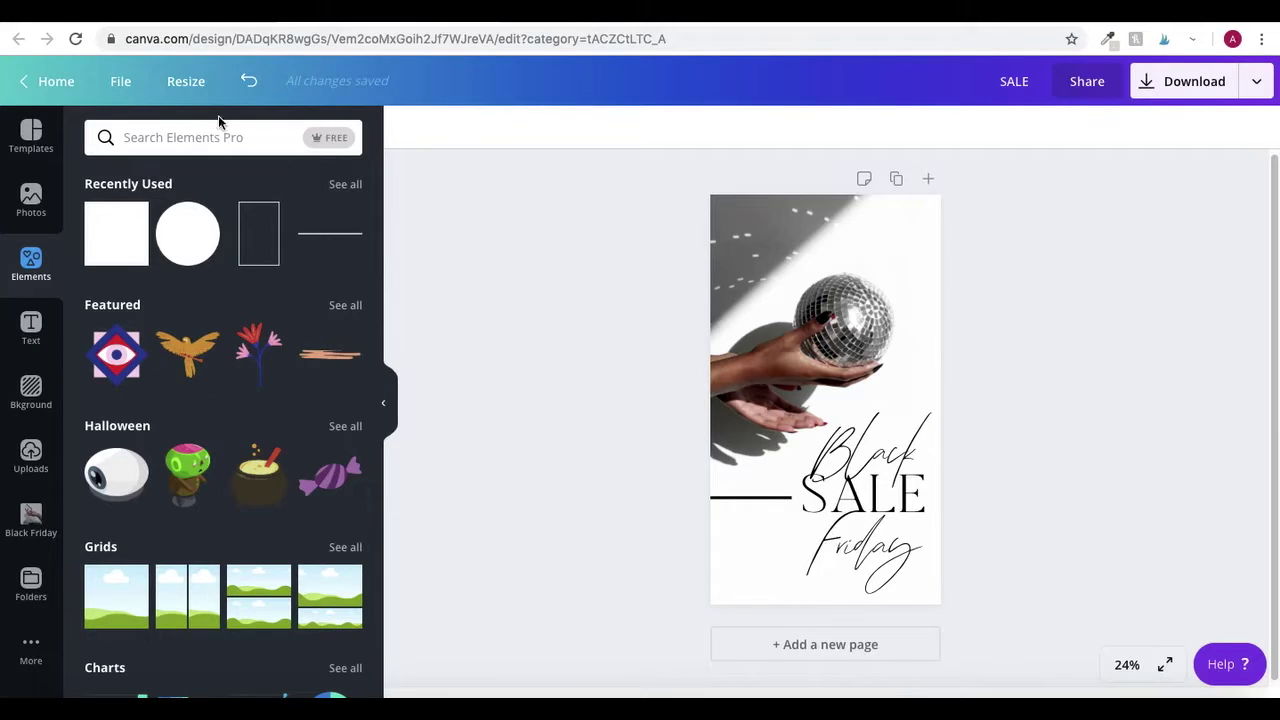
{"action": "left_click", "coordinate": [124, 82]}
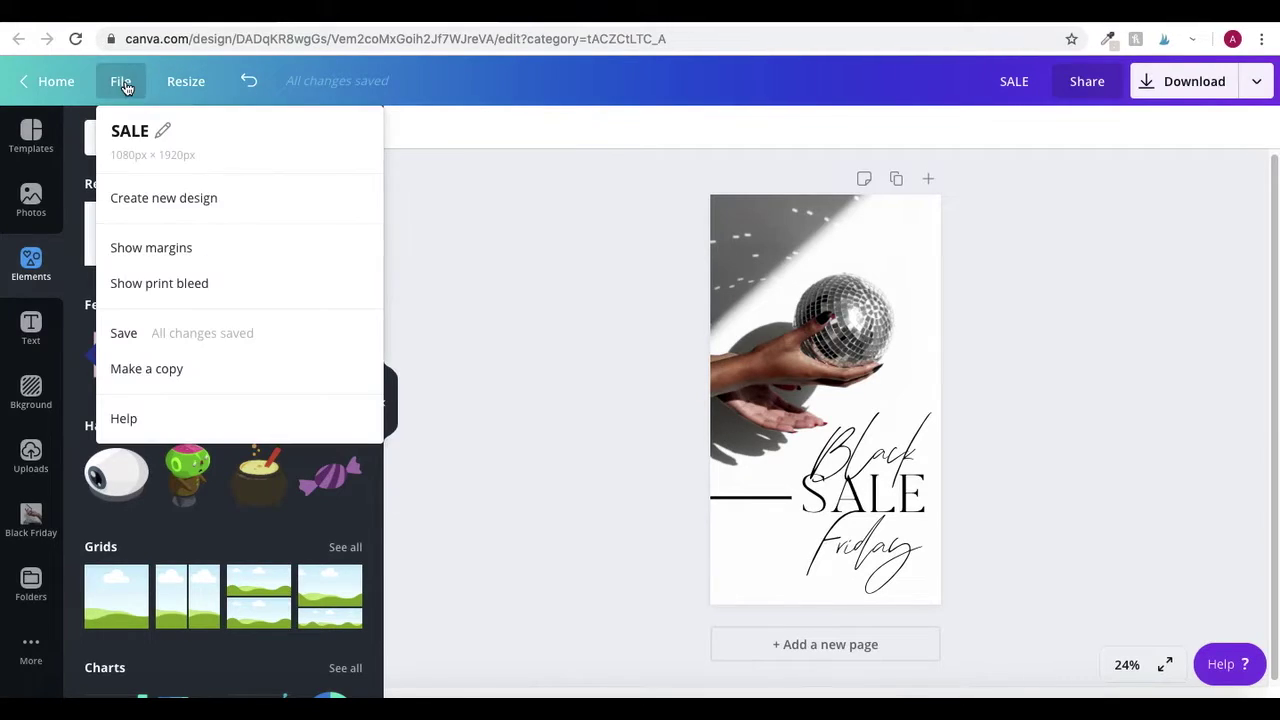
- Create a new Instagram Story design filled with the black balloons photo
{"action": "left_click", "coordinate": [290, 210]}
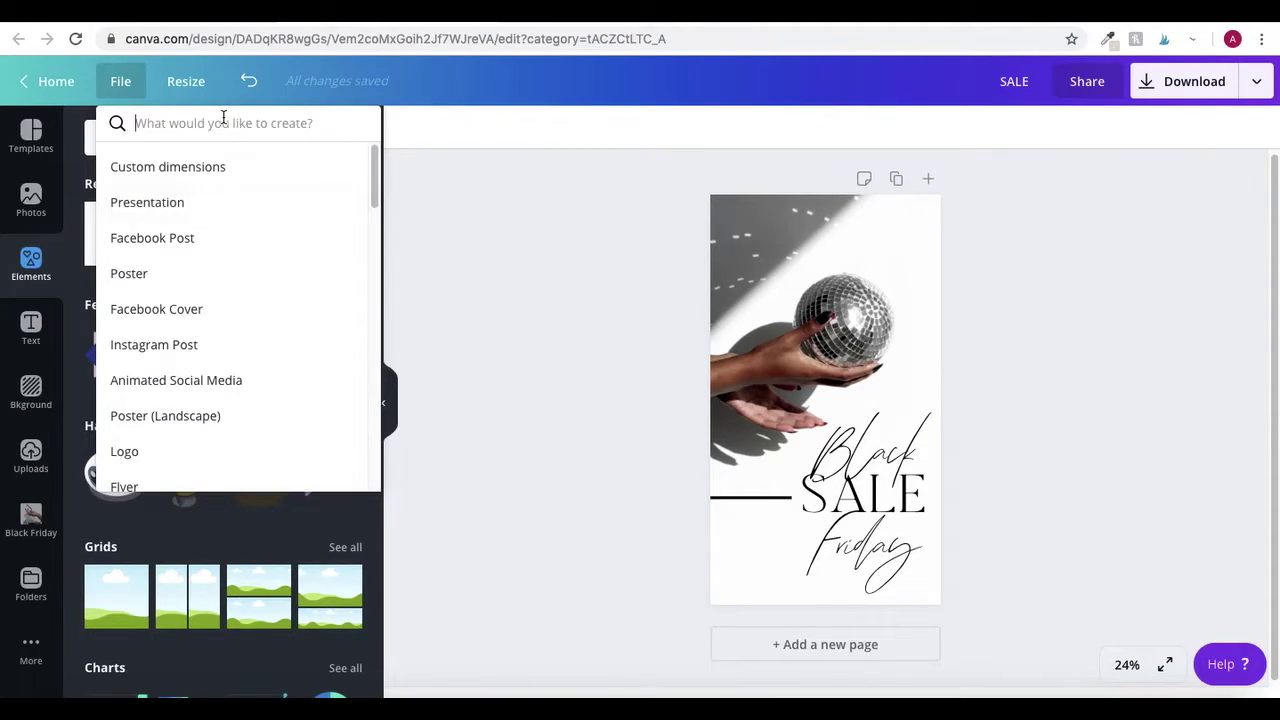
{"action": "type", "text": "instagram"}
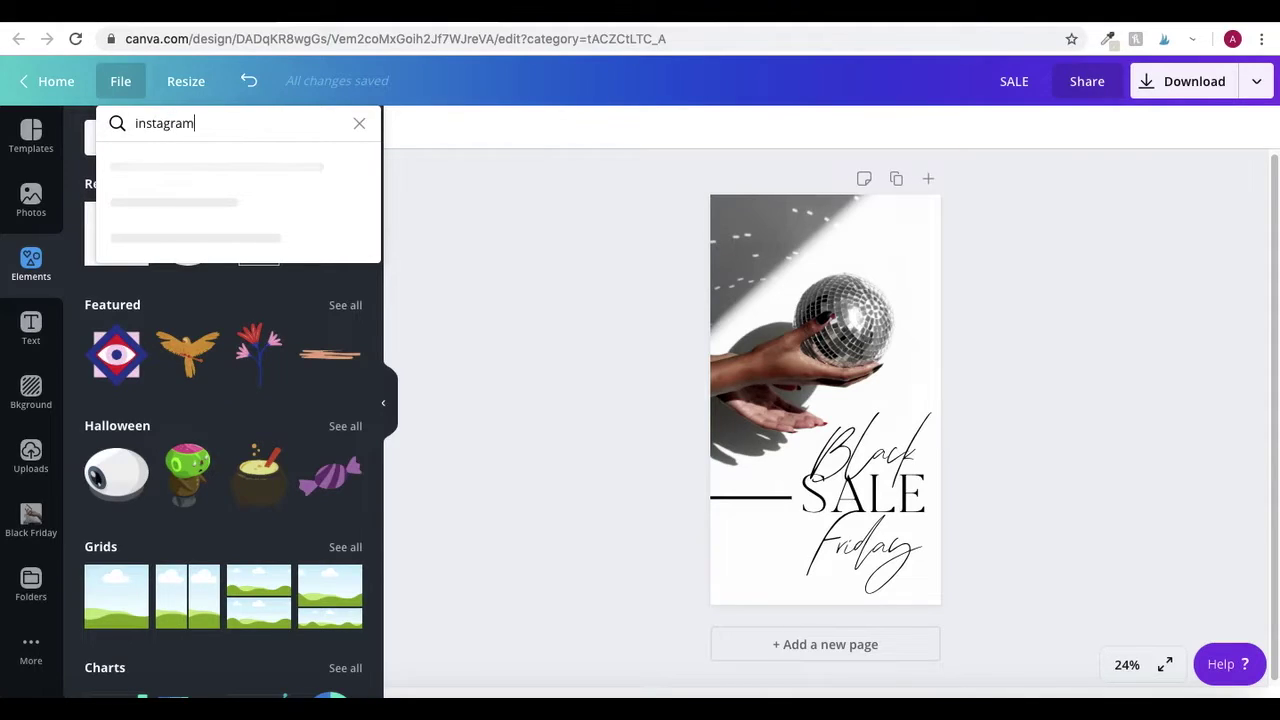
{"action": "type", "text": " stor"}
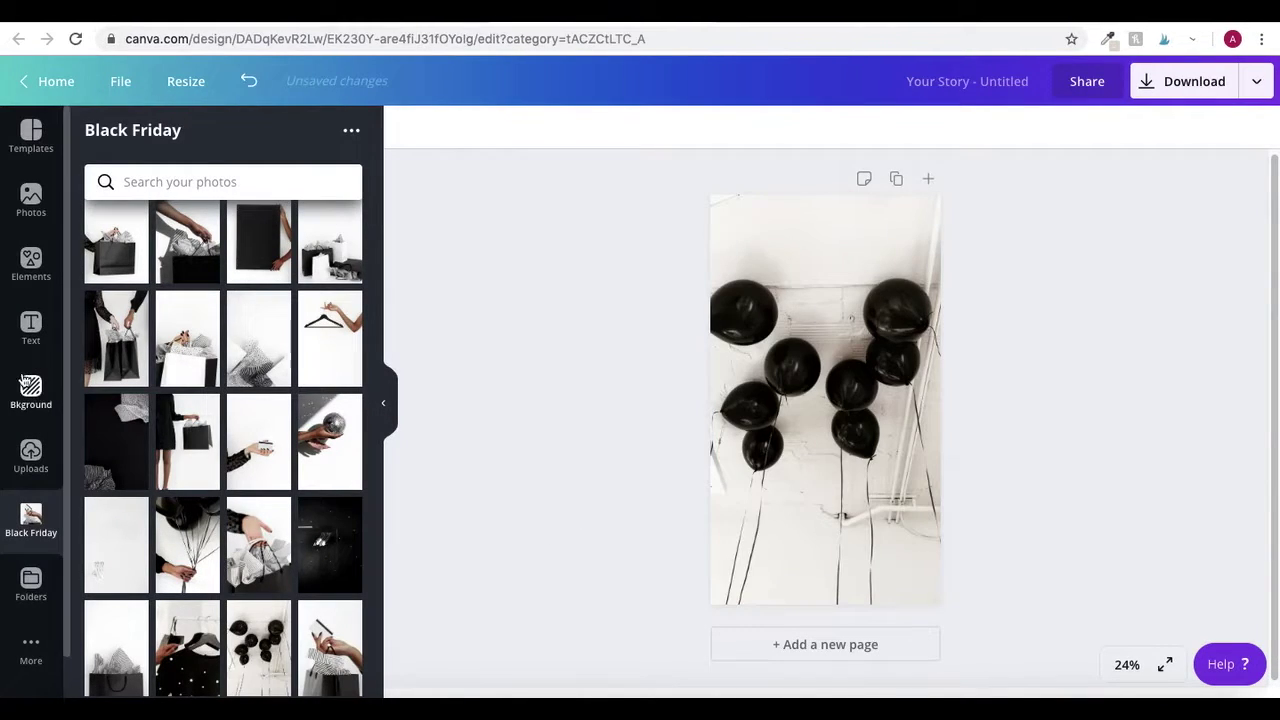
{"action": "left_click", "coordinate": [31, 325]}
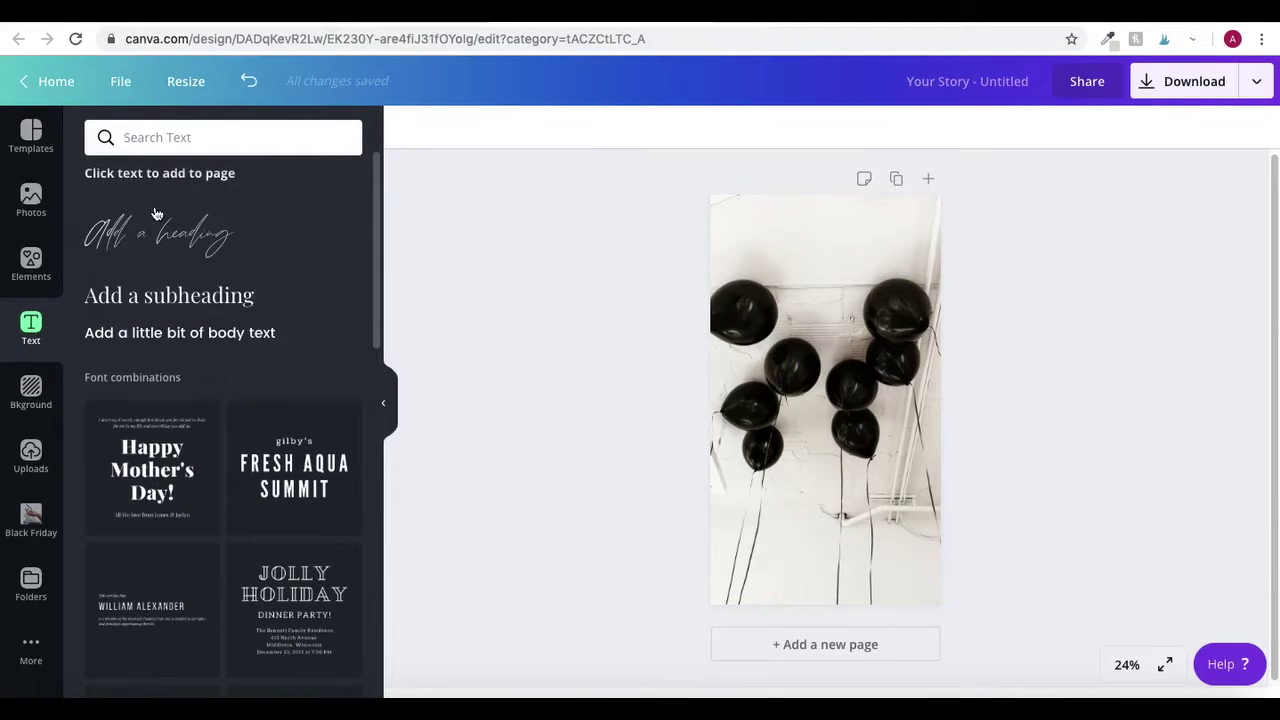
- Add a subheading at the page top in Fiona-Regular at size 106
{"action": "left_click", "coordinate": [185, 300]}
{"action": "left_click_drag", "start_coordinate": [823, 429], "coordinate": [829, 241]}
{"action": "key", "text": "BackSpace"}
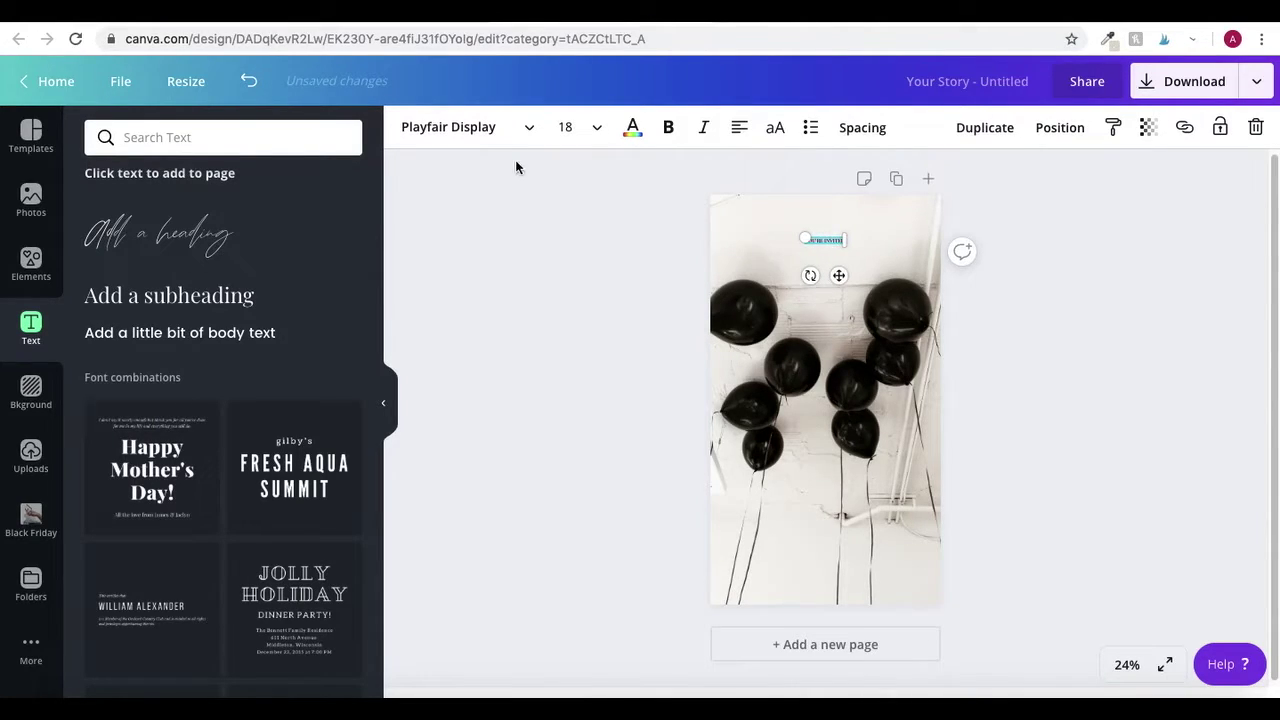
{"action": "left_click", "coordinate": [505, 130]}
{"action": "type", "text": "FIO"}
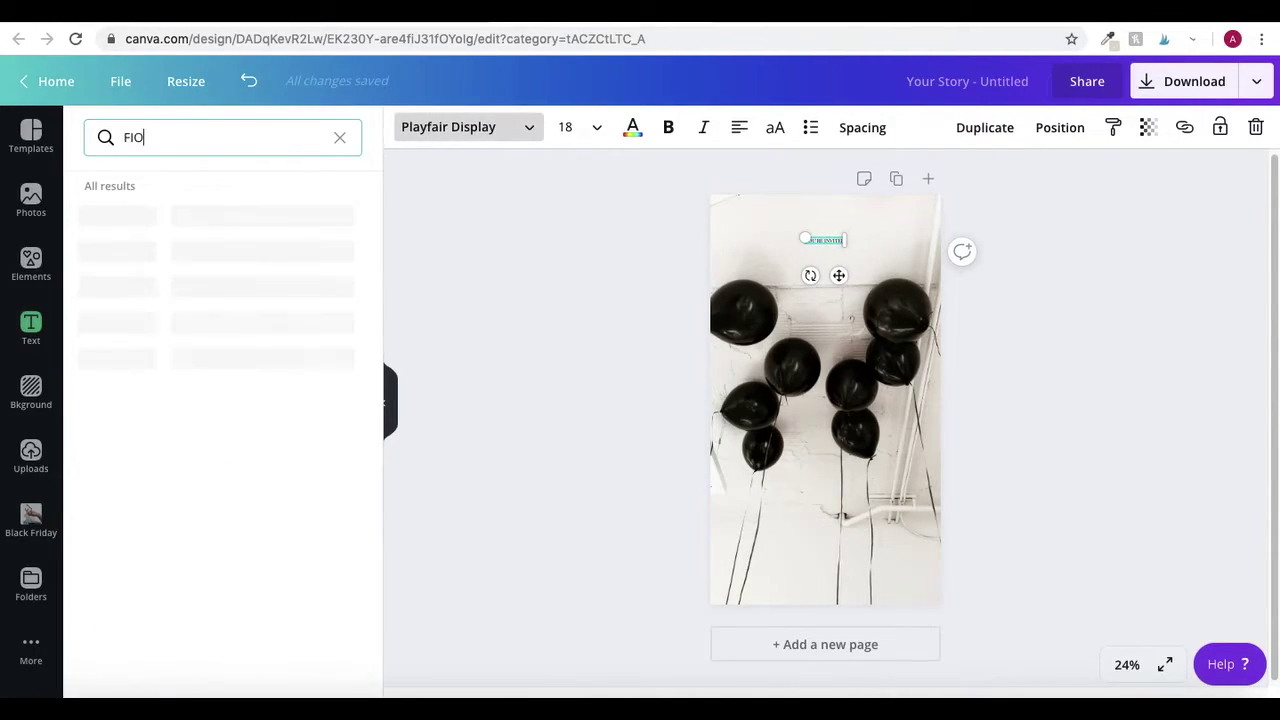
{"action": "type", "text": "NA"}
{"action": "left_click", "coordinate": [136, 218]}
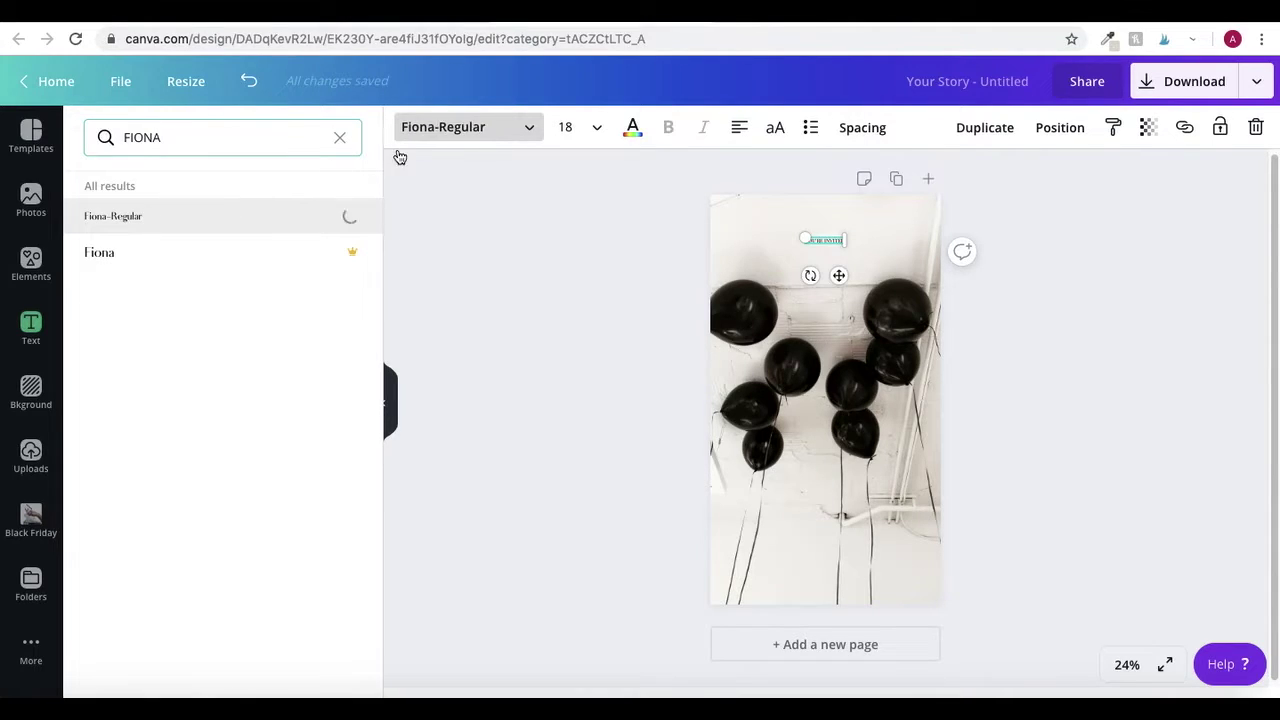
{"action": "left_click", "coordinate": [597, 133]}
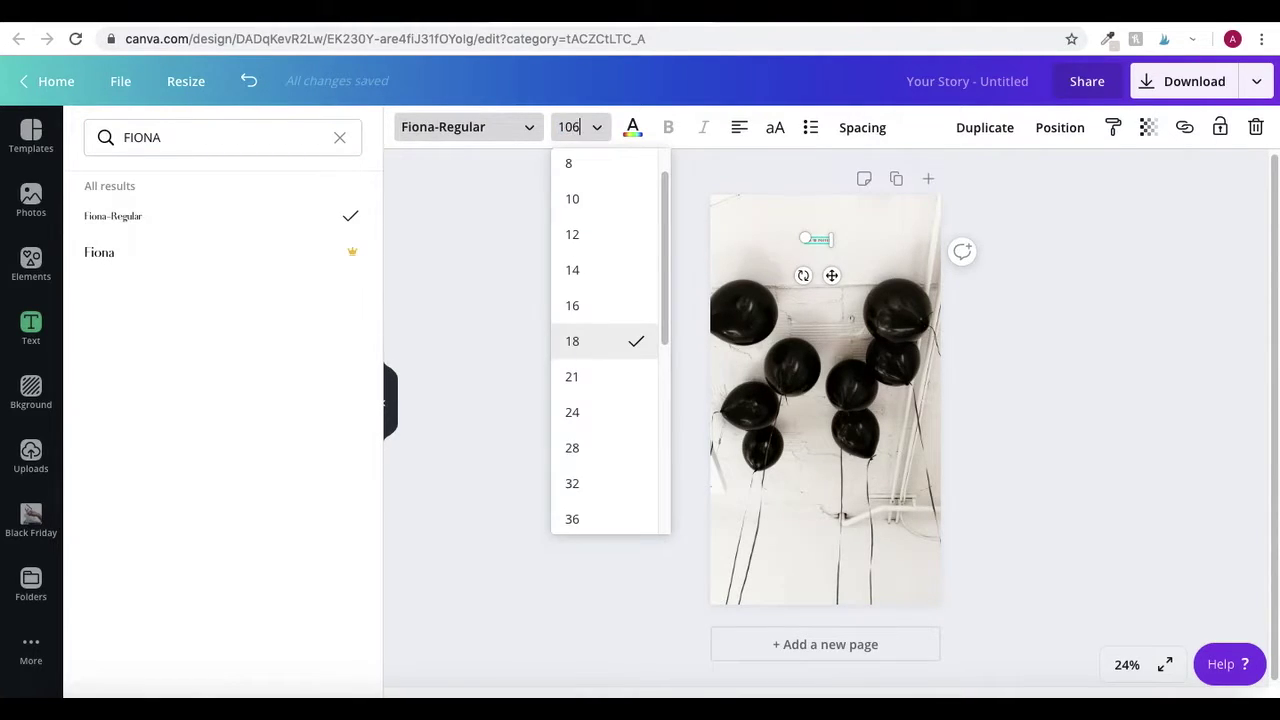
{"action": "type", "text": "106"}
{"action": "key", "text": "Return"}
- Centre YOU'RE INVITED, set letter spacing 93, and stretch it across the top
{"action": "left_click_drag", "start_coordinate": [802, 275], "coordinate": [730, 266]}
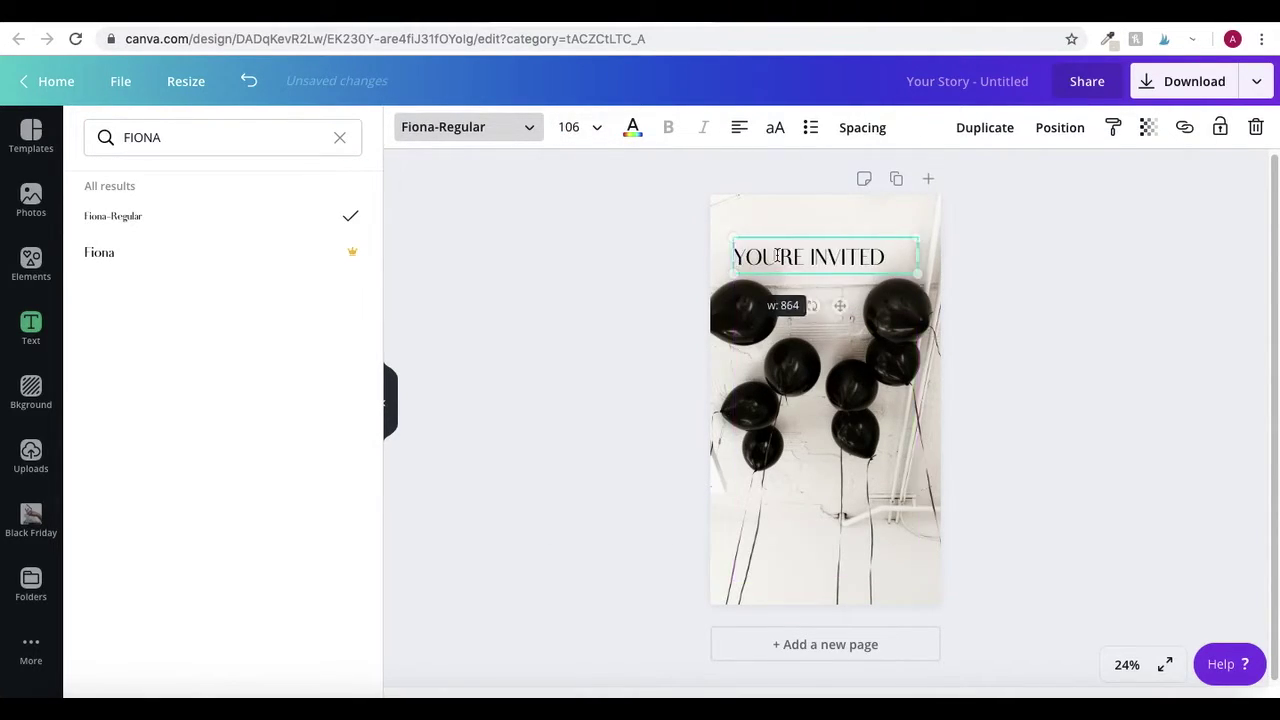
{"action": "left_click", "coordinate": [745, 128]}
{"action": "left_click", "coordinate": [866, 127]}
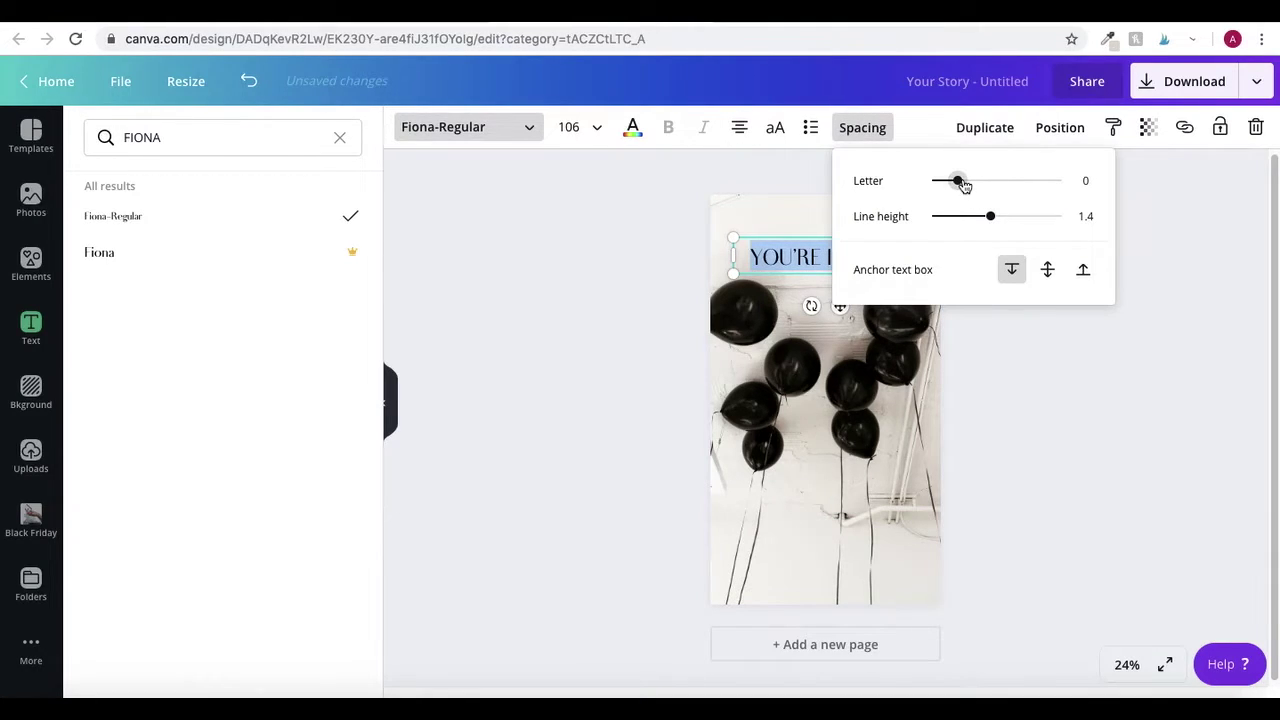
{"action": "left_click_drag", "start_coordinate": [963, 185], "coordinate": [972, 183]}
{"action": "left_click", "coordinate": [1076, 180]}
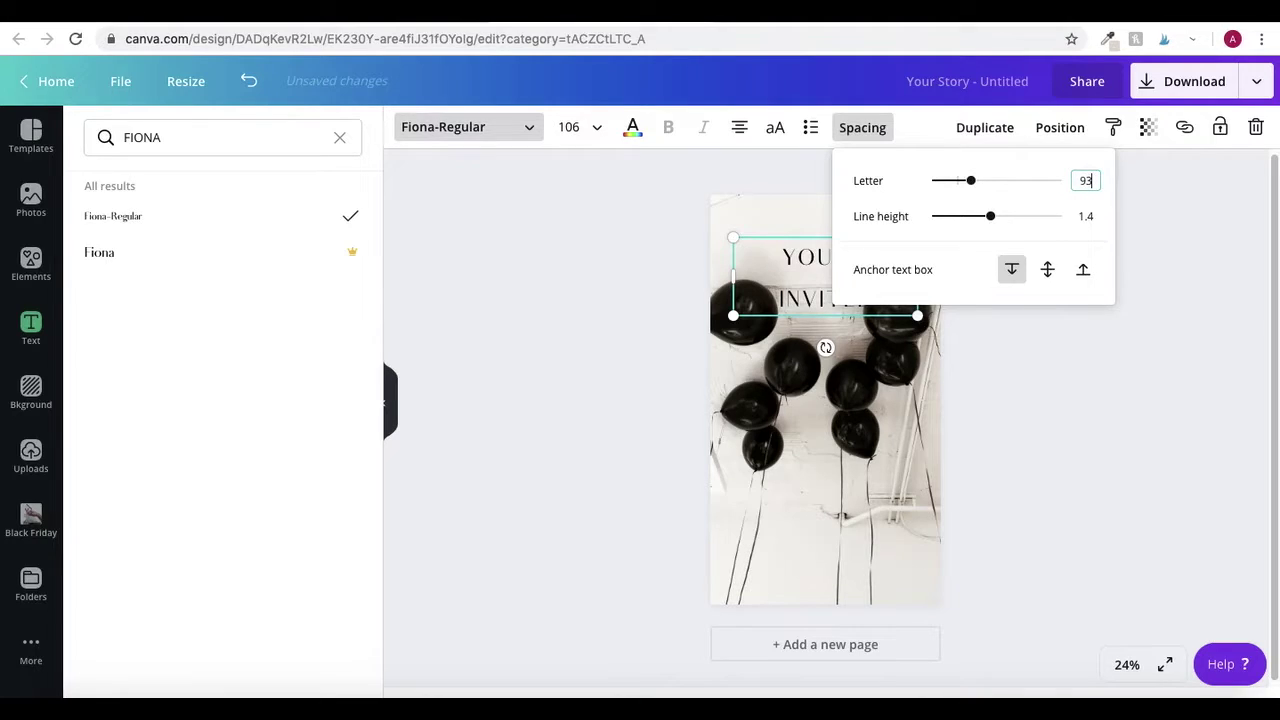
{"action": "left_click", "coordinate": [1100, 393]}
{"action": "left_click", "coordinate": [848, 272]}
{"action": "left_click_drag", "start_coordinate": [917, 277], "coordinate": [970, 262]}
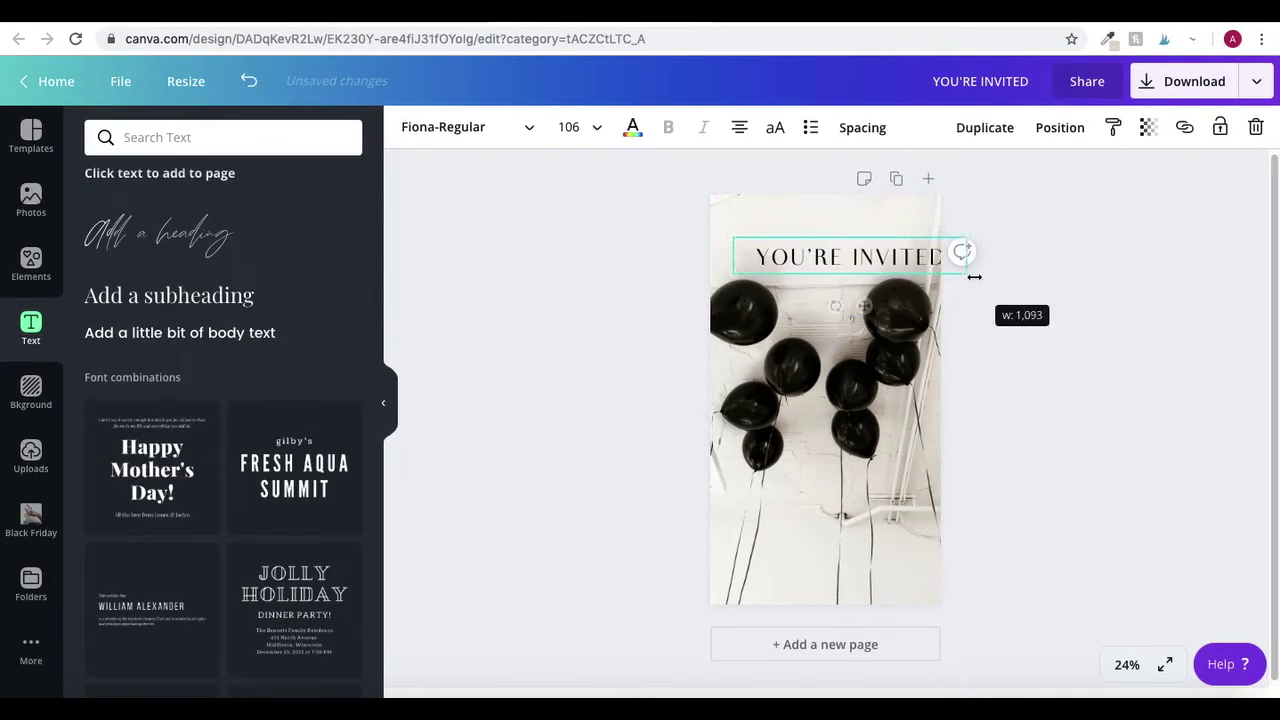
{"action": "left_click_drag", "start_coordinate": [845, 244], "coordinate": [820, 215]}
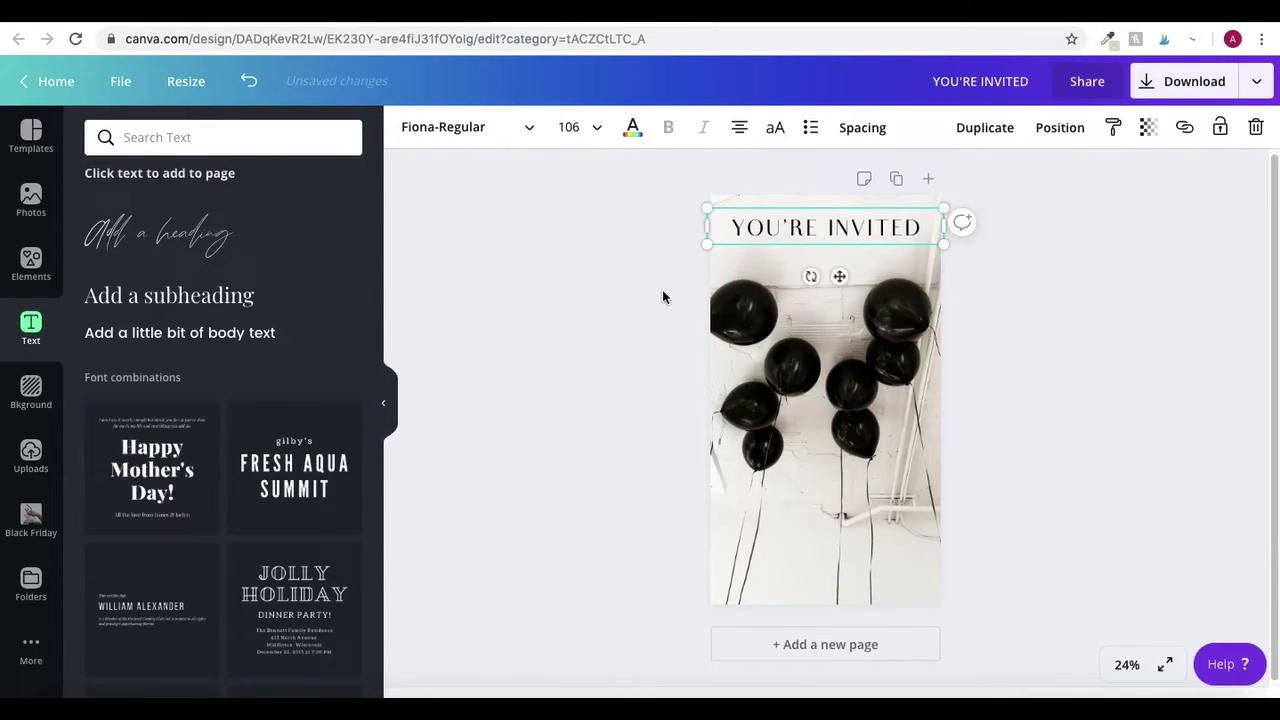
- Add 'to our' body text just below YOU'RE INVITED at size 41
{"action": "left_click", "coordinate": [192, 334]}
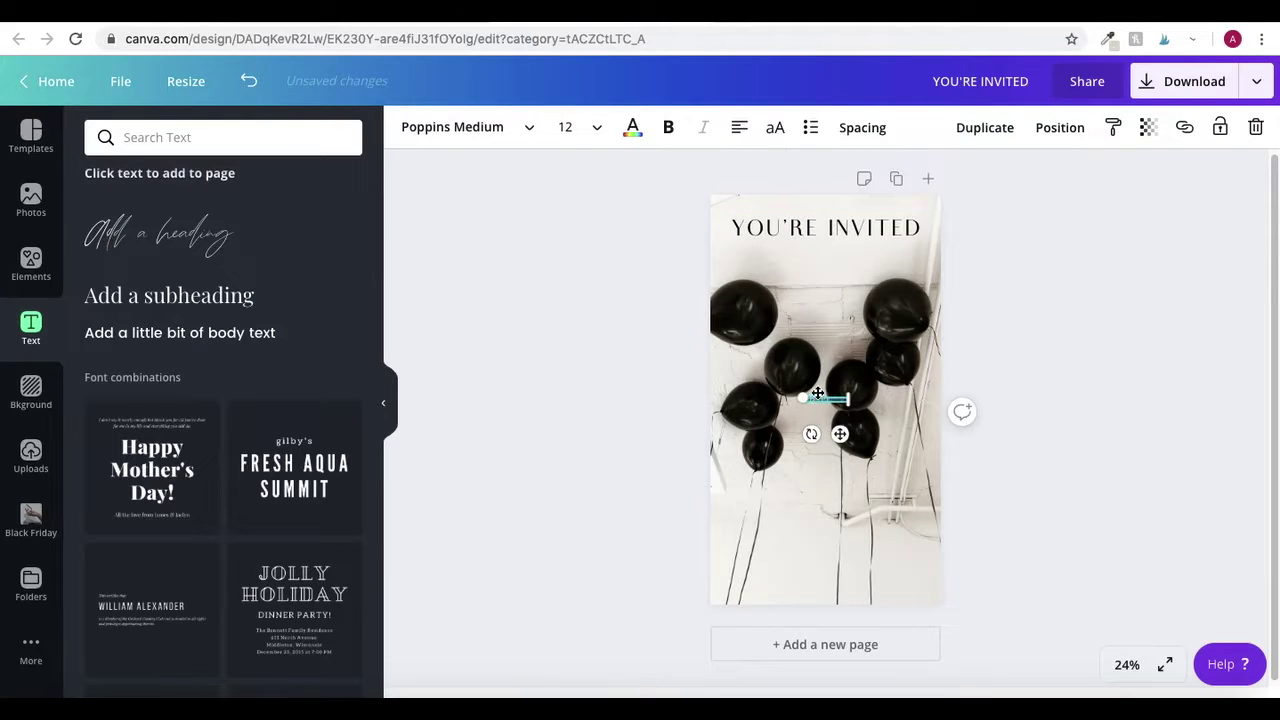
{"action": "left_click_drag", "start_coordinate": [818, 394], "coordinate": [820, 260]}
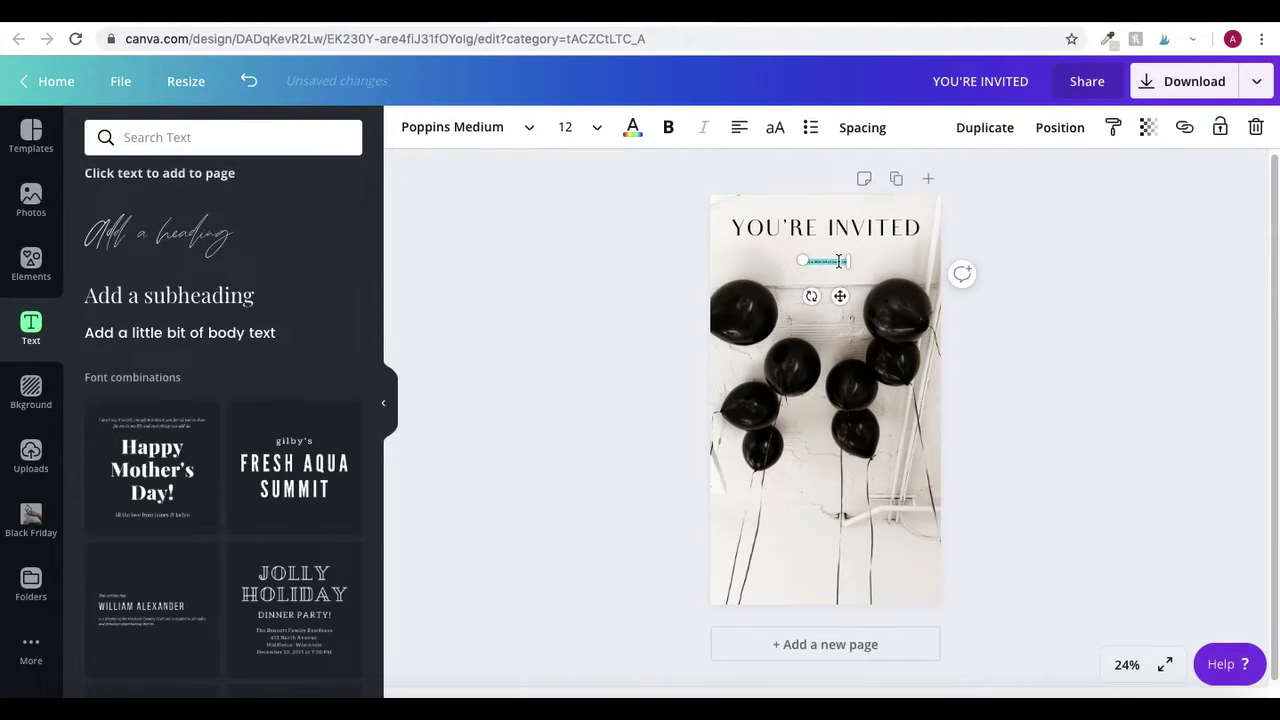
{"action": "key", "text": "BackSpace"}
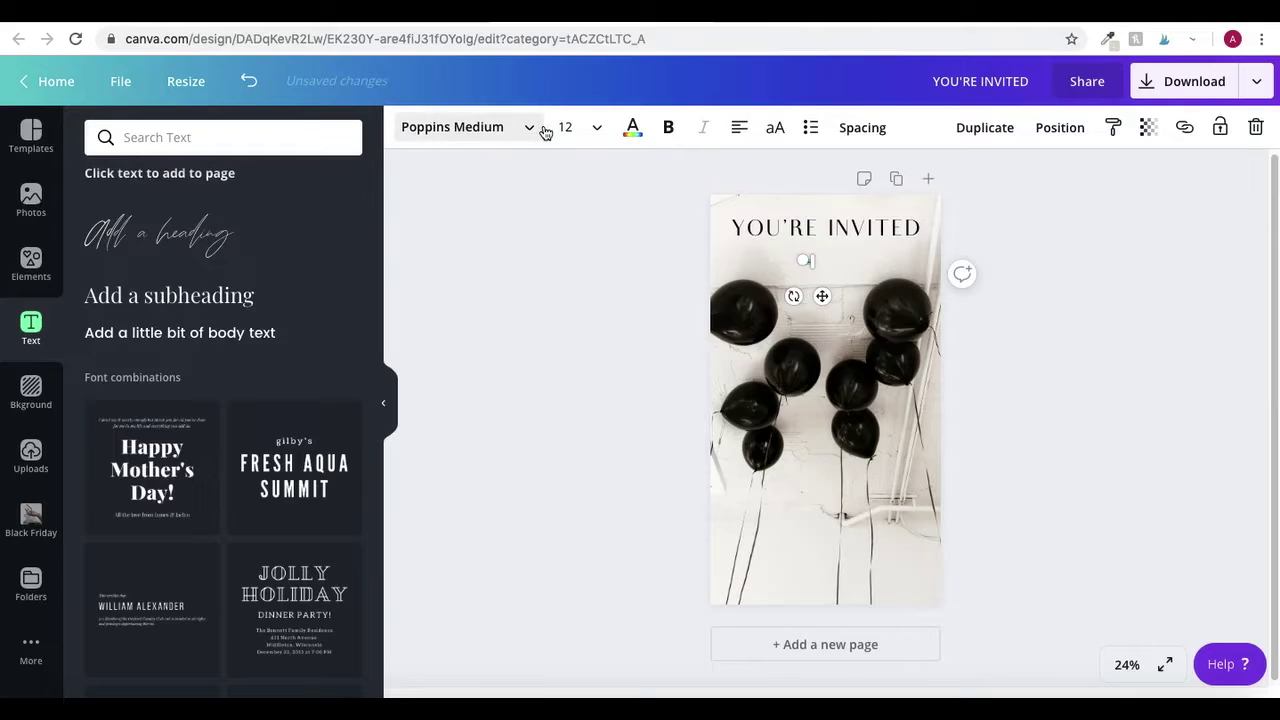
{"action": "left_click", "coordinate": [582, 125]}
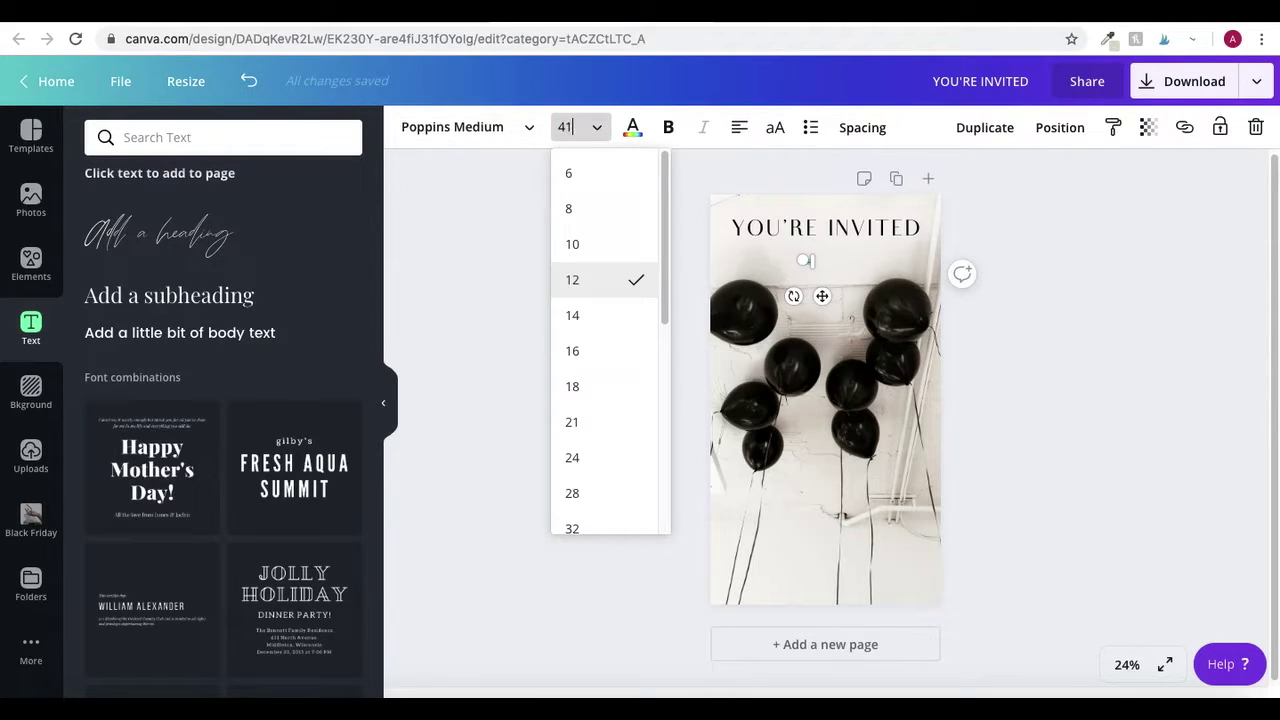
{"action": "type", "text": "41"}
{"action": "key", "text": "Return"}
- Give TO OUR letter spacing 210 in uppercase, centre it, and add a script heading
{"action": "left_click", "coordinate": [862, 127]}
{"action": "left_click_drag", "start_coordinate": [958, 181], "coordinate": [985, 181]}
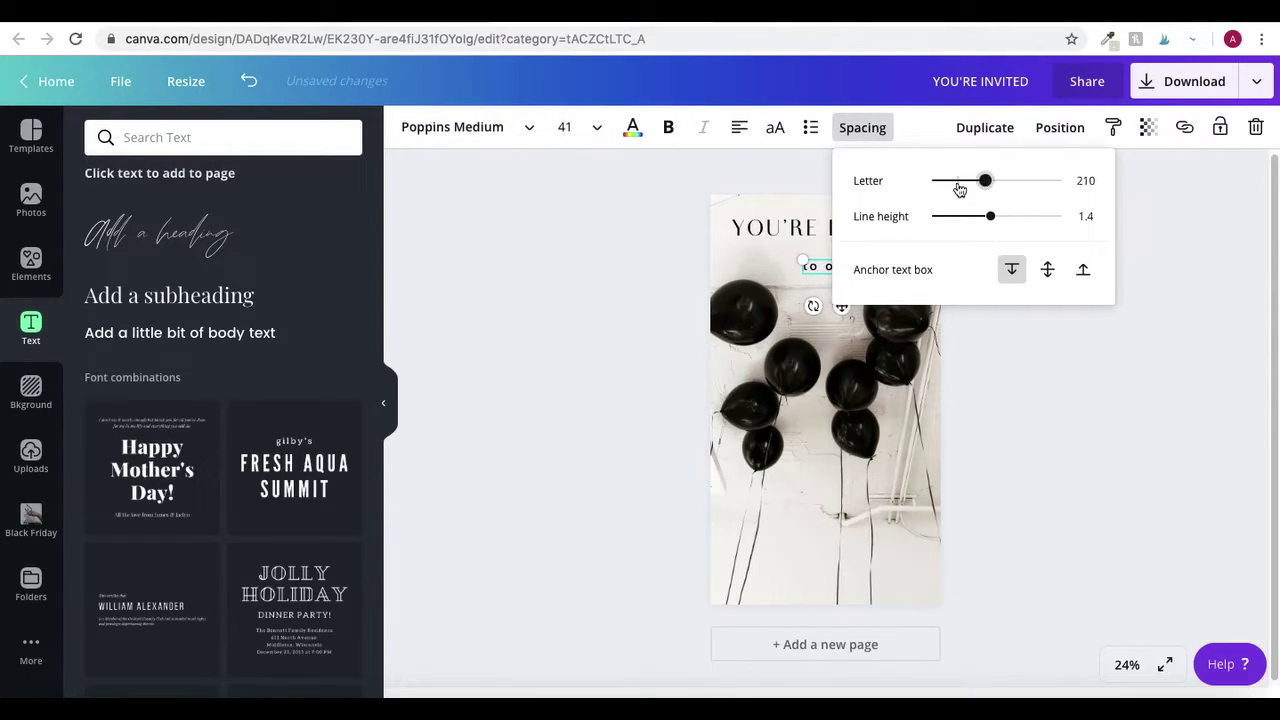
{"action": "left_click", "coordinate": [1182, 481]}
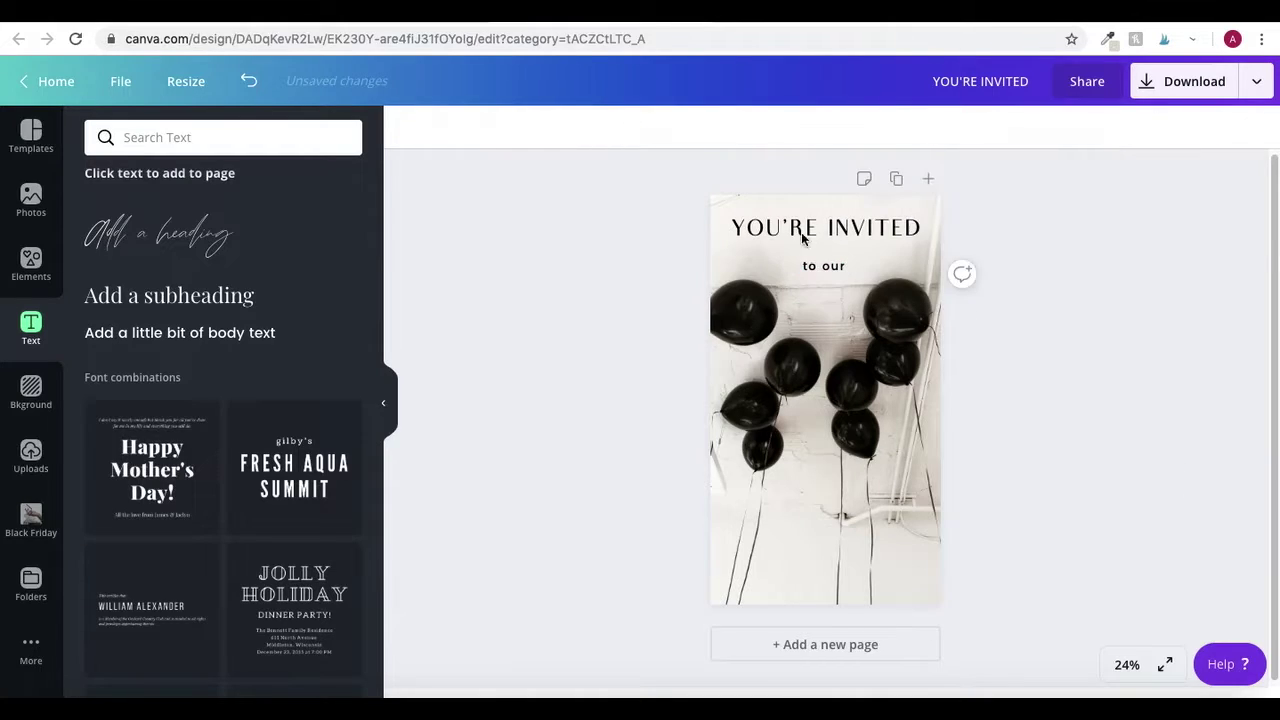
{"action": "left_click", "coordinate": [775, 127]}
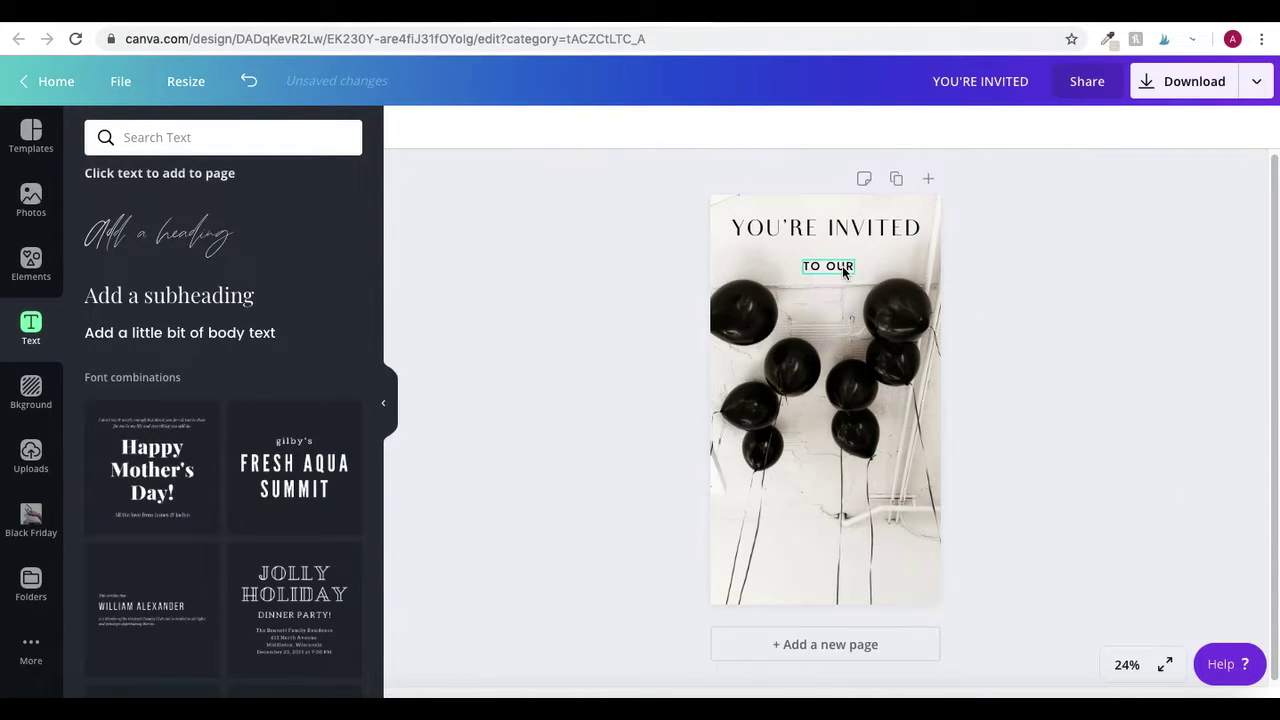
{"action": "left_click_drag", "start_coordinate": [843, 266], "coordinate": [840, 259]}
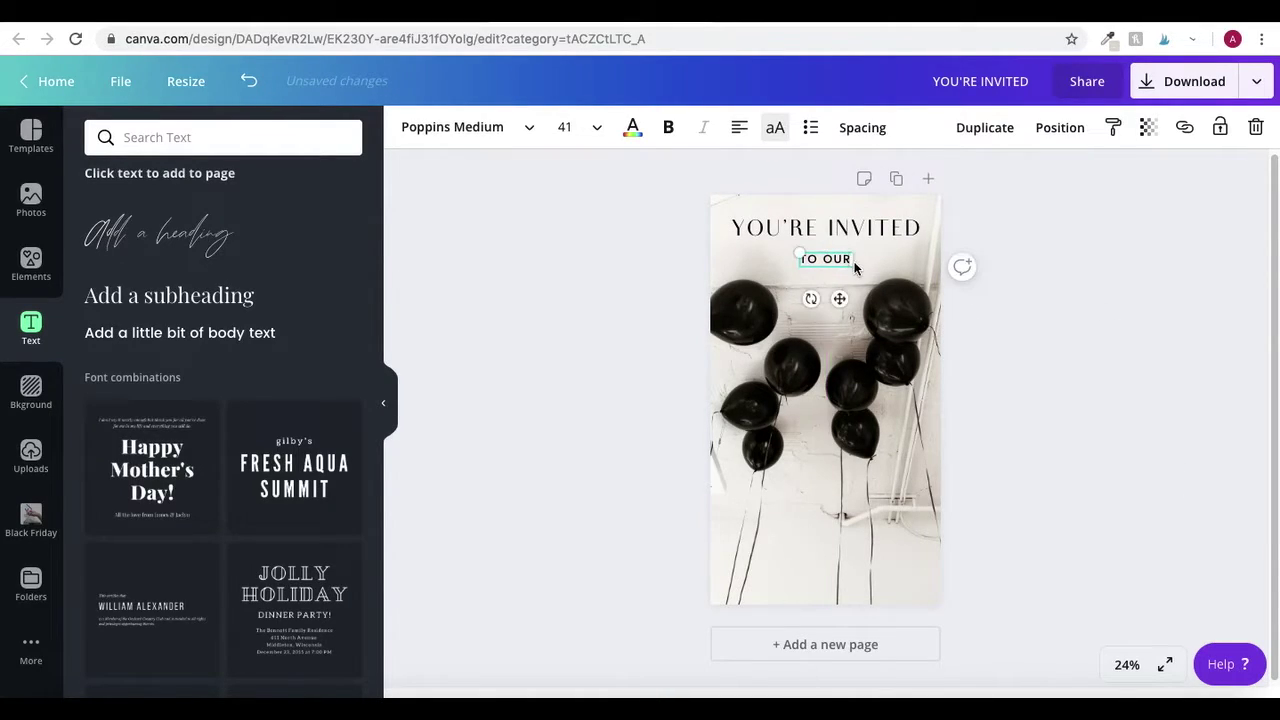
{"action": "left_click", "coordinate": [255, 216]}
{"action": "left_click_drag", "start_coordinate": [806, 388], "coordinate": [837, 273]}
- Make the script word 'Sale' size 444 and position it just below TO OUR
{"action": "type", "text": "Gala"}
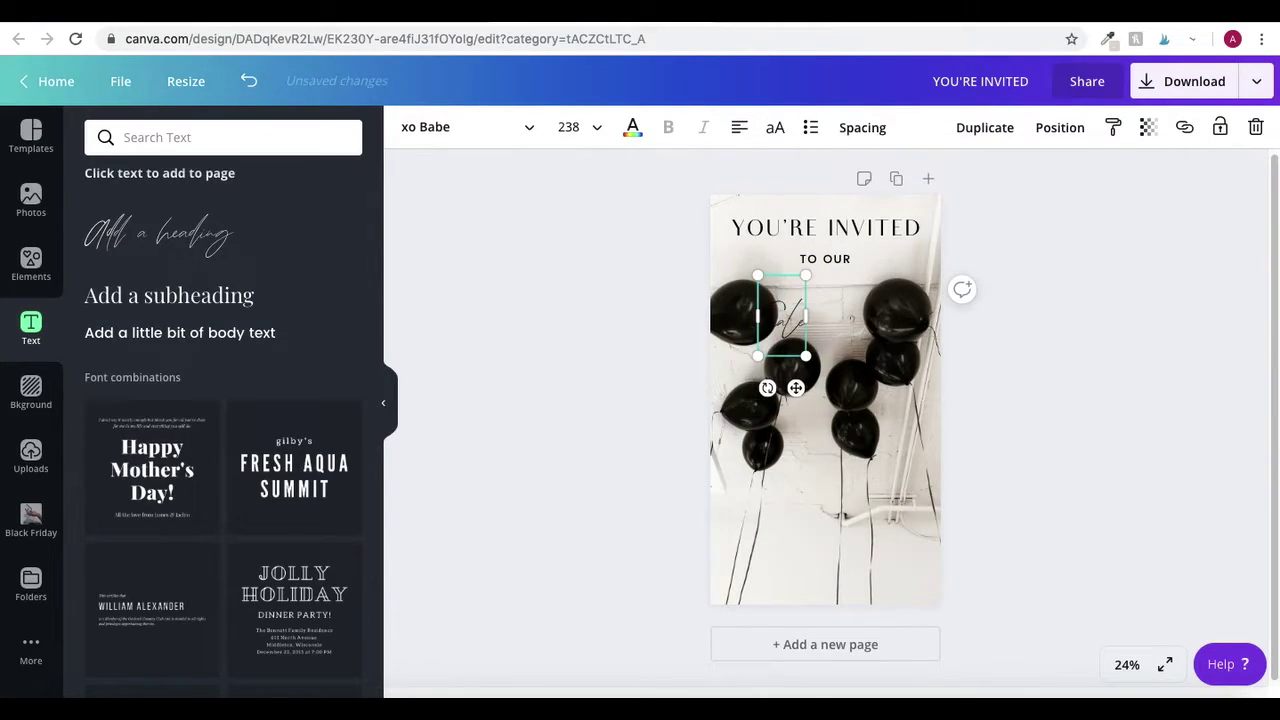
{"action": "left_click_drag", "start_coordinate": [789, 274], "coordinate": [835, 266]}
{"action": "double_click", "coordinate": [838, 318]}
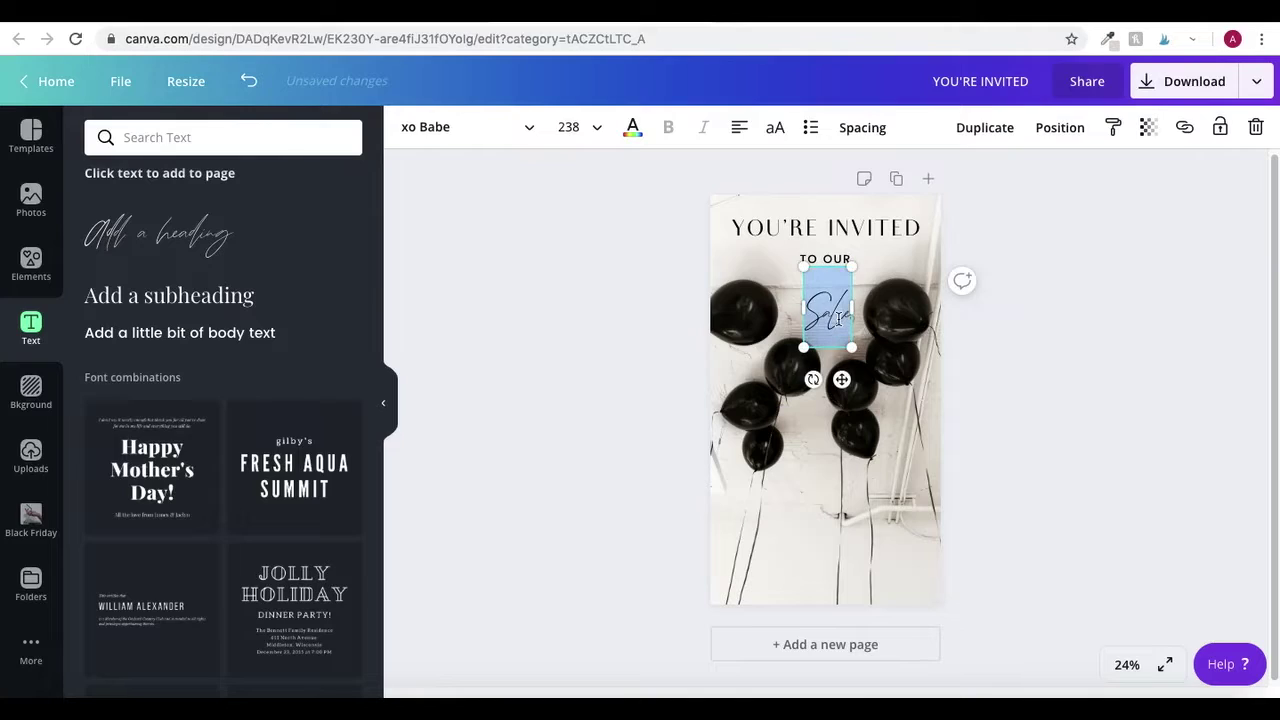
{"action": "left_click", "coordinate": [592, 128]}
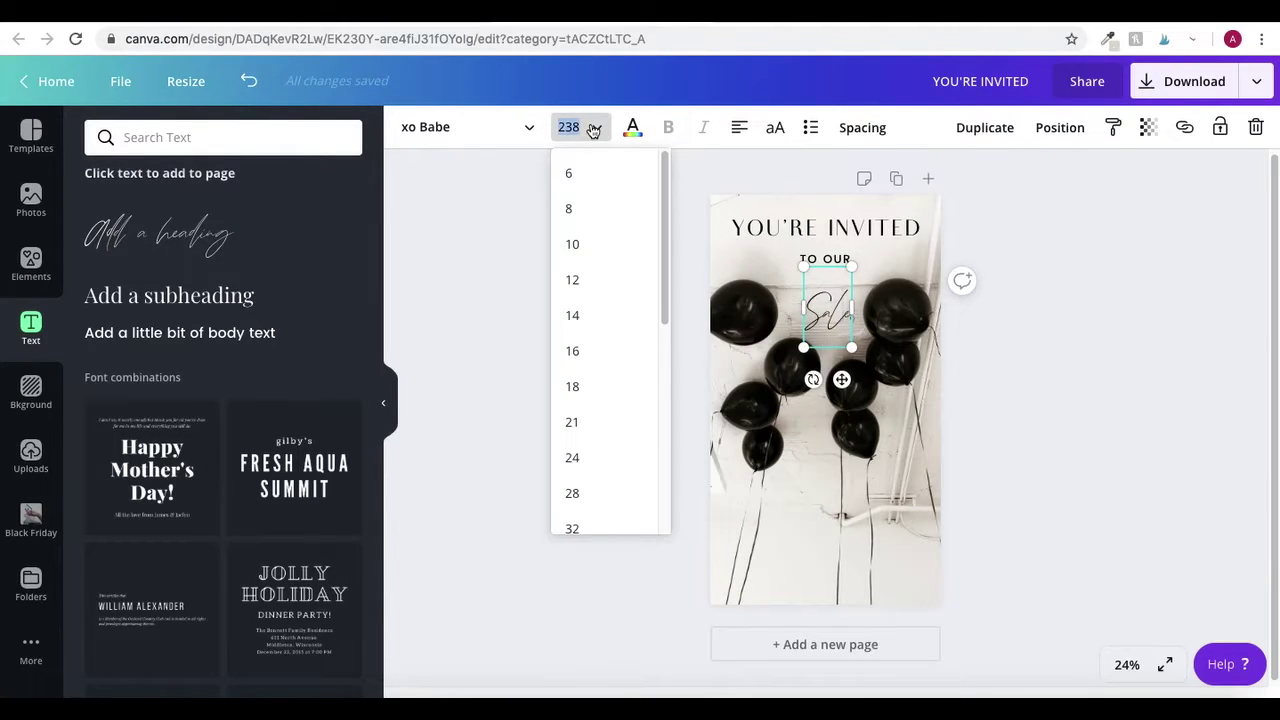
{"action": "key", "text": "Return"}
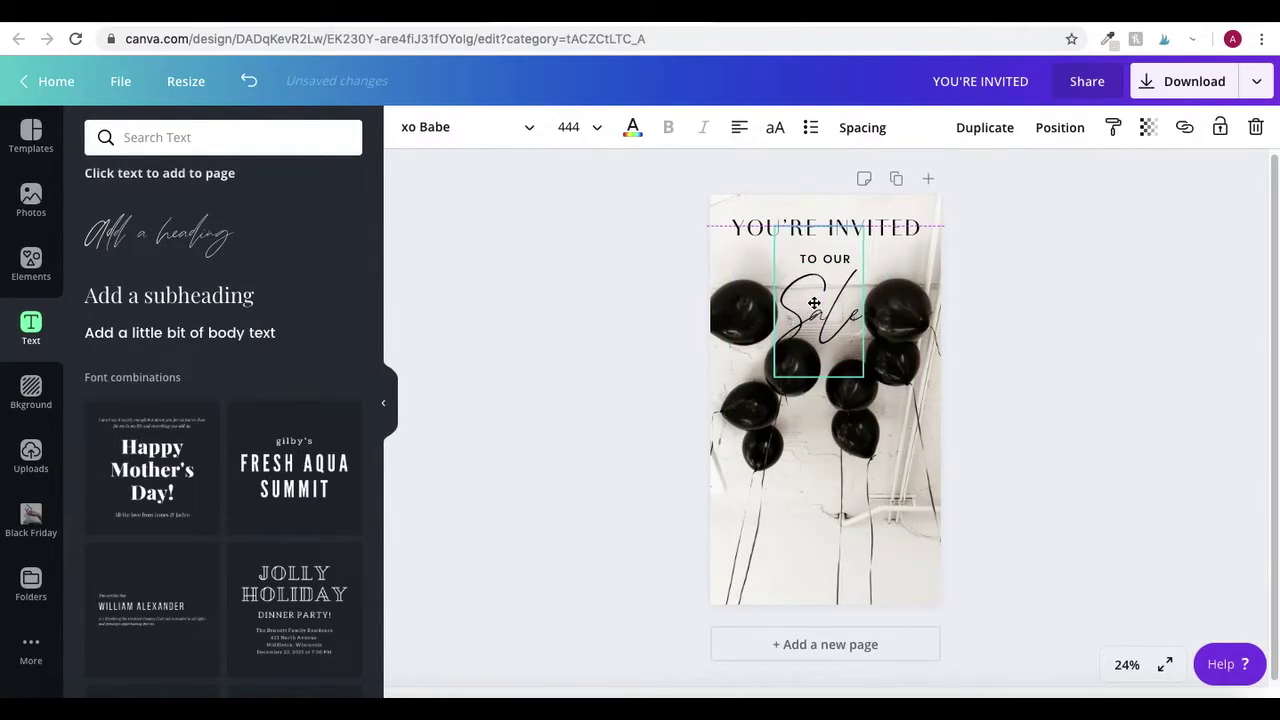
{"action": "left_click_drag", "start_coordinate": [815, 299], "coordinate": [822, 300]}
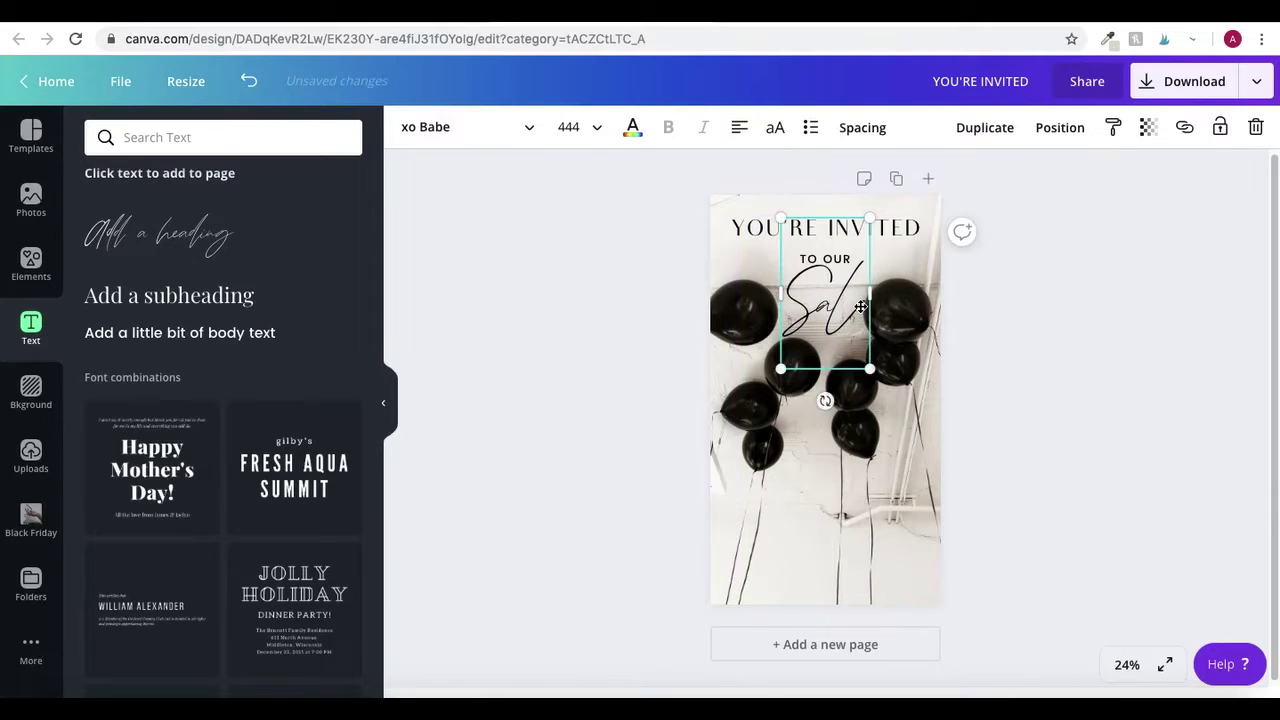
{"action": "left_click", "coordinate": [1095, 388]}
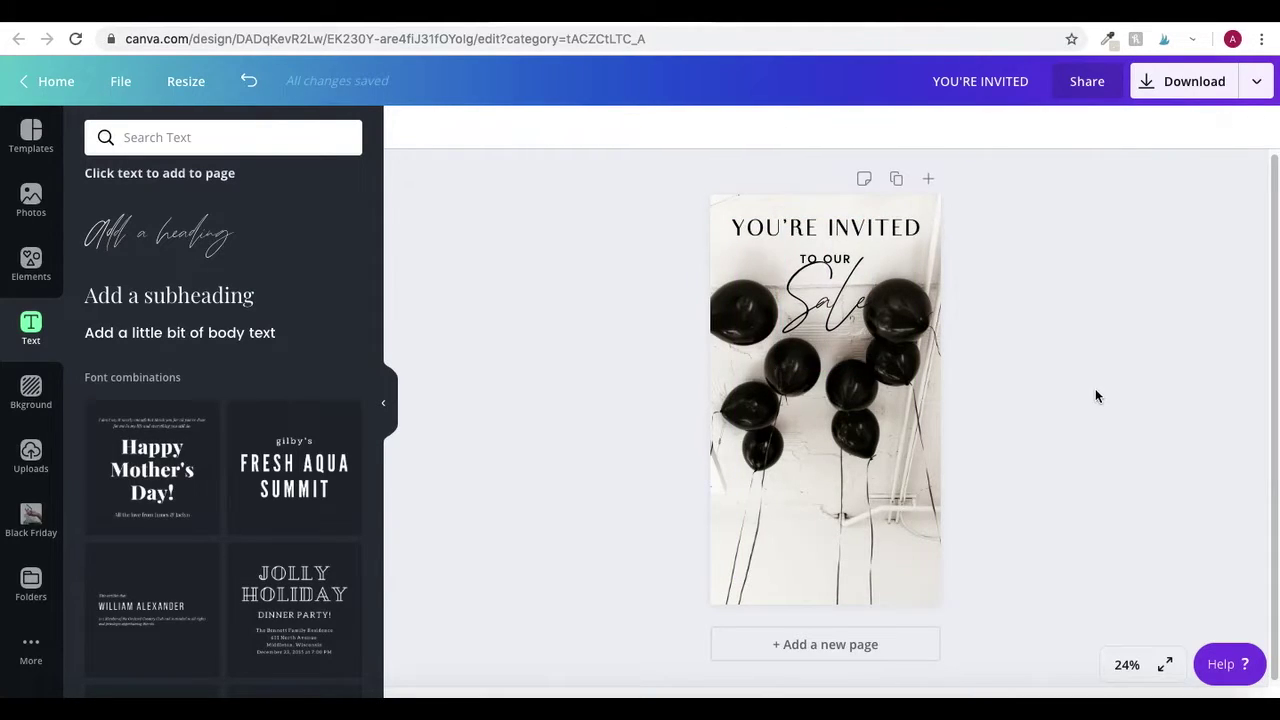
{"action": "left_click", "coordinate": [812, 307]}
{"action": "mouse_move", "coordinate": [815, 305]}
{"action": "left_mouse_down"}
{"action": "mouse_move", "coordinate": [805, 300]}
{"action": "mouse_move", "coordinate": [829, 300]}
{"action": "left_mouse_up"}
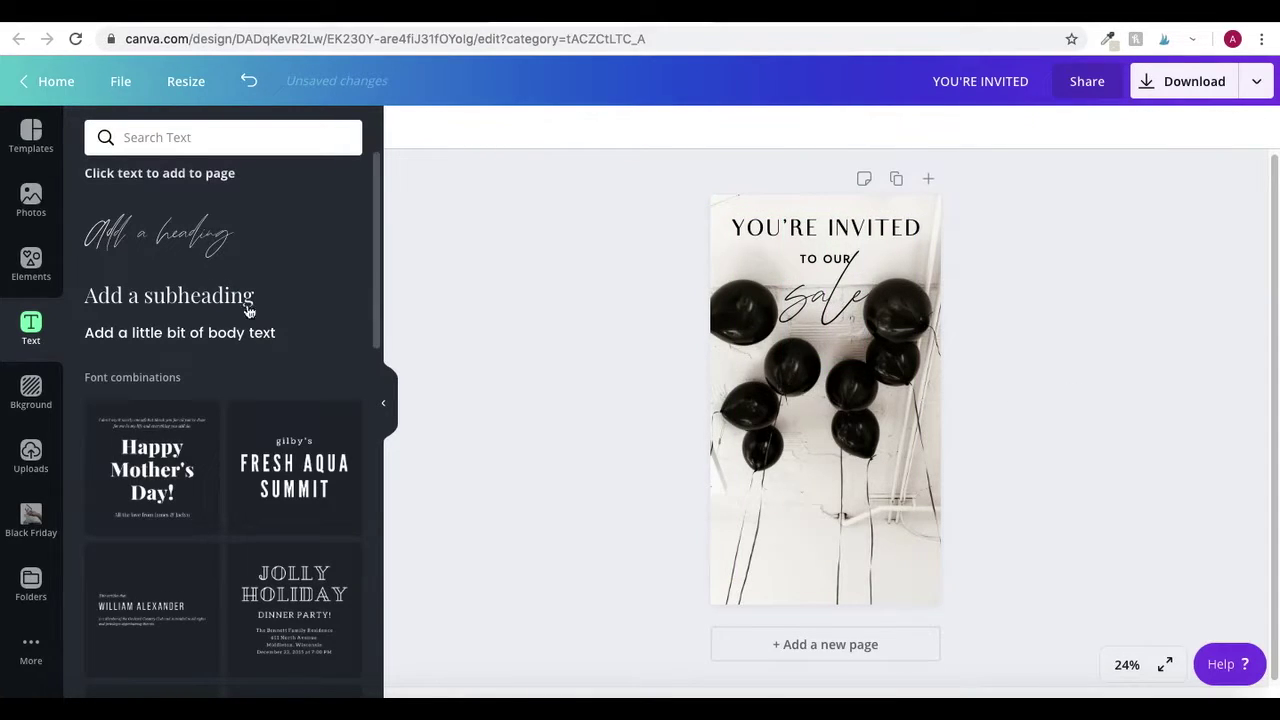
- Add a short black divider between YOU'RE INVITED and TO OUR, and lower Sale slightly
{"action": "left_click", "coordinate": [31, 262]}
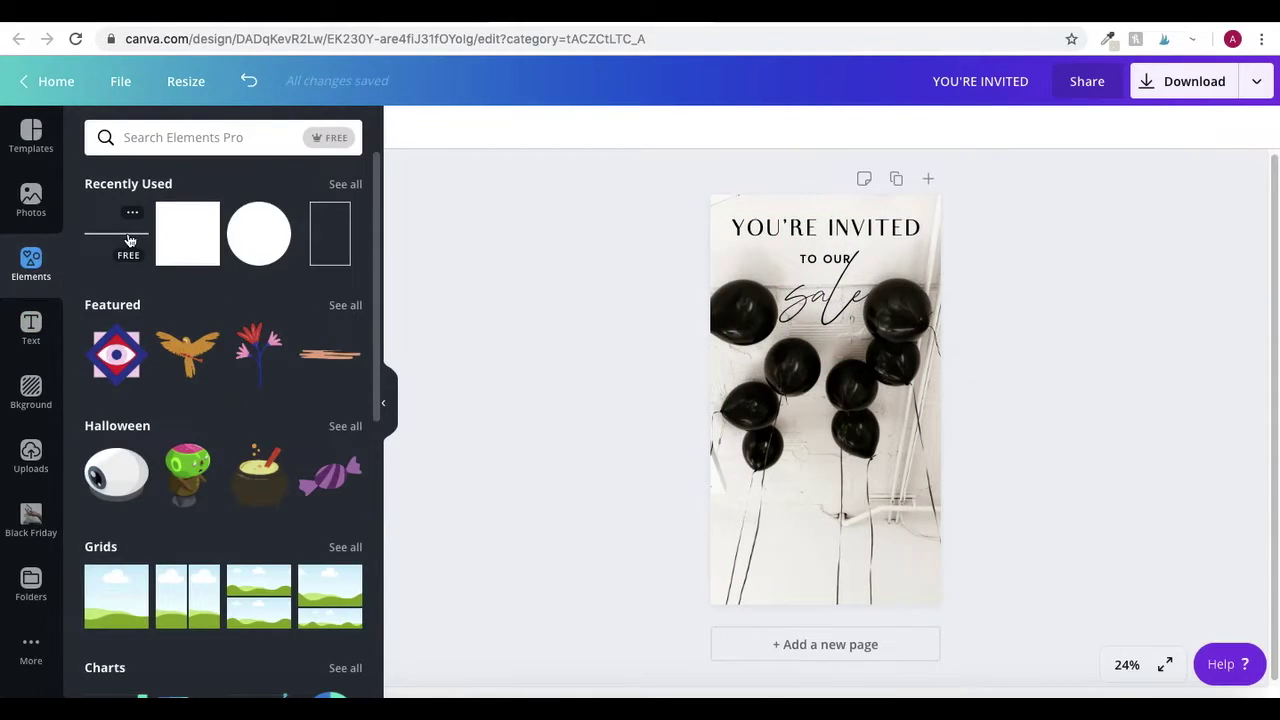
{"action": "left_click", "coordinate": [129, 240]}
{"action": "left_click", "coordinate": [408, 127]}
{"action": "left_click", "coordinate": [103, 490]}
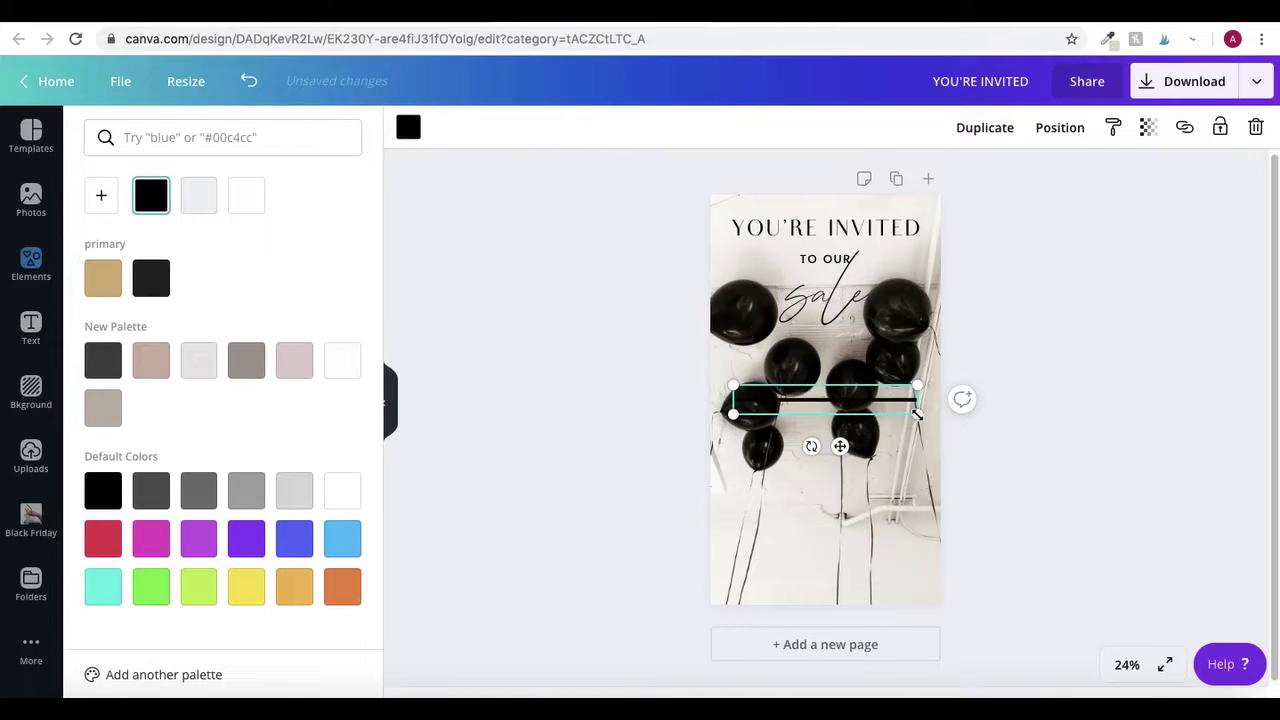
{"action": "left_click_drag", "start_coordinate": [917, 414], "coordinate": [845, 242]}
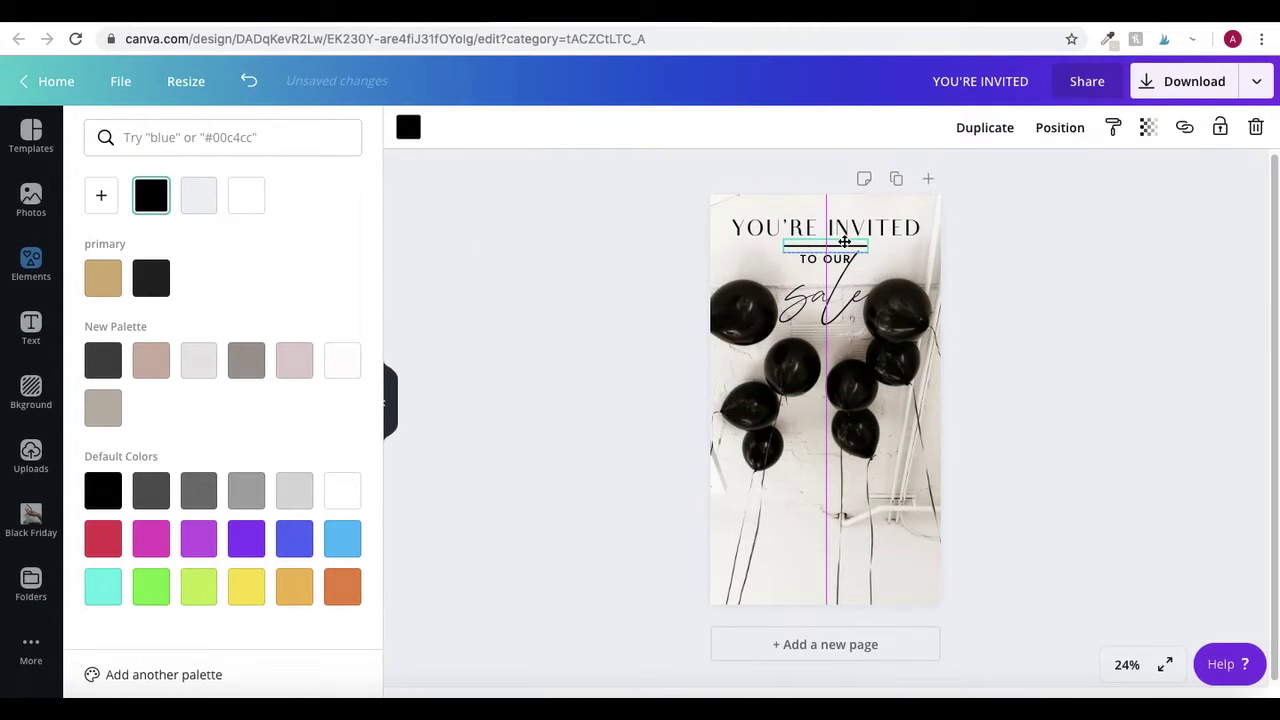
{"action": "left_click", "coordinate": [1122, 290]}
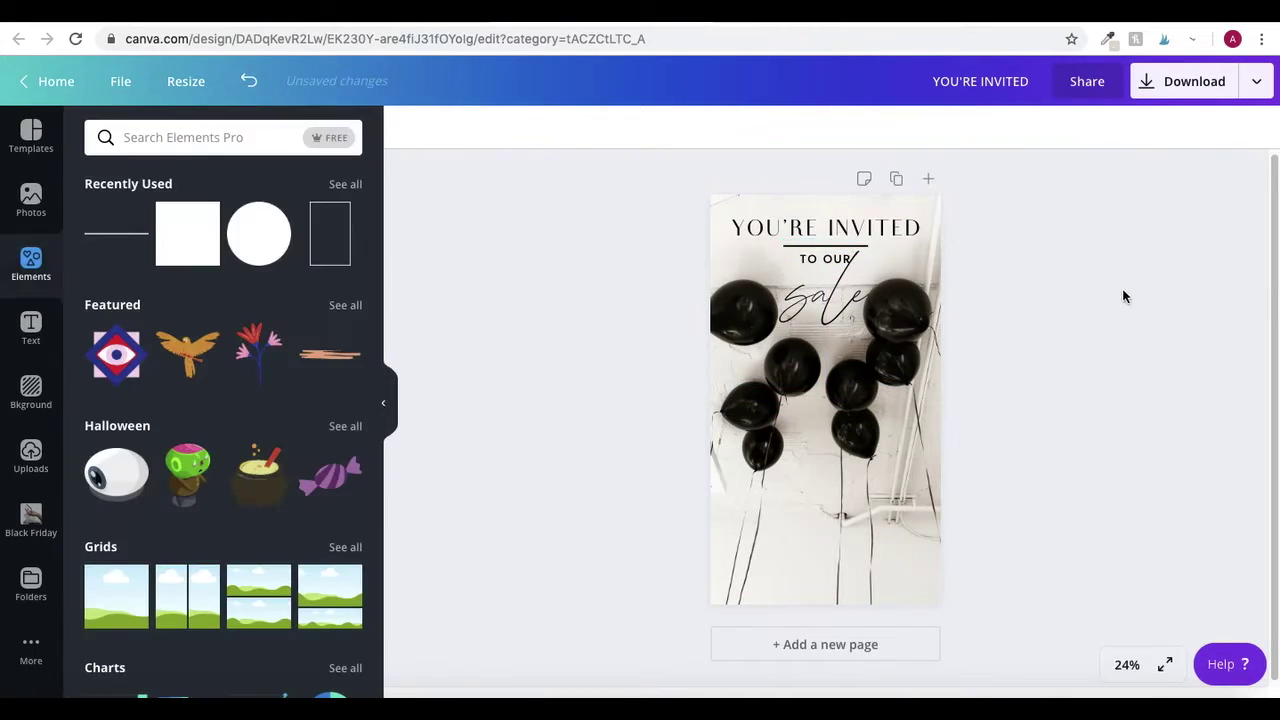
{"action": "left_click", "coordinate": [838, 283]}
{"action": "left_click_drag", "start_coordinate": [838, 288], "coordinate": [840, 298]}
{"action": "left_click", "coordinate": [825, 259]}
- Add a black square and stretch it into a thin full-width bar near the page bottom
{"action": "left_click", "coordinate": [1089, 344]}
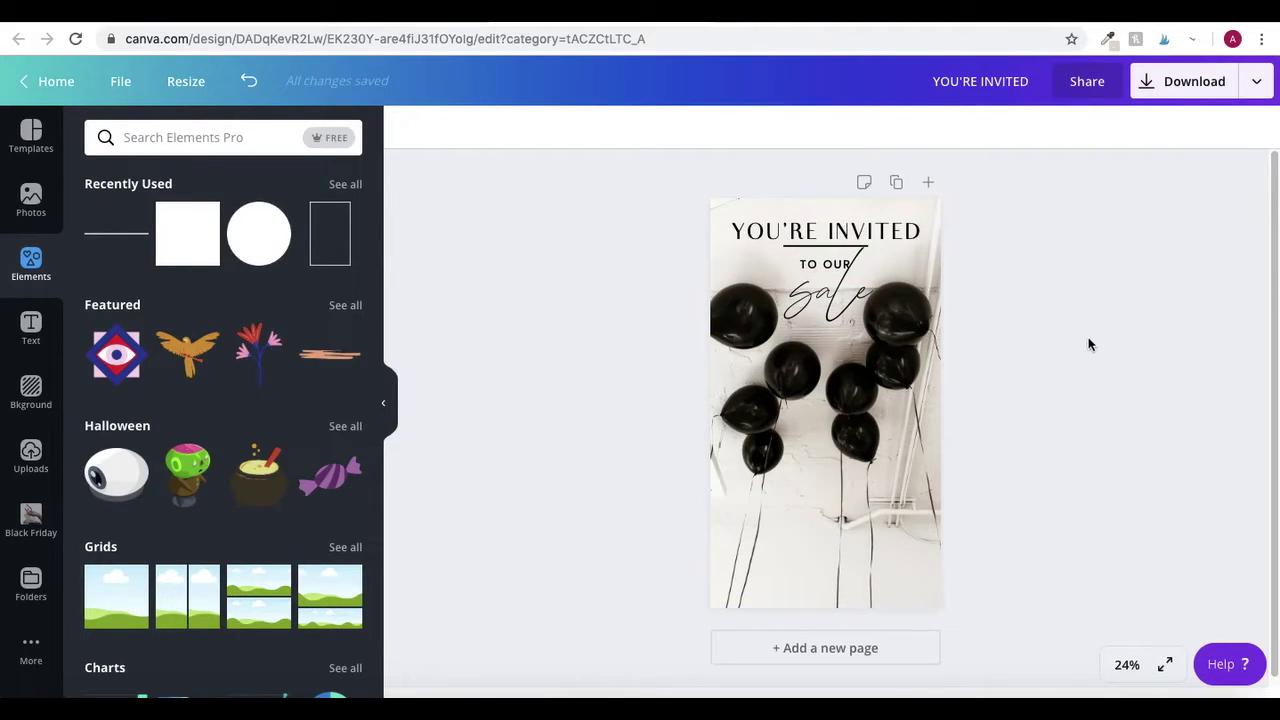
{"action": "left_click", "coordinate": [188, 240]}
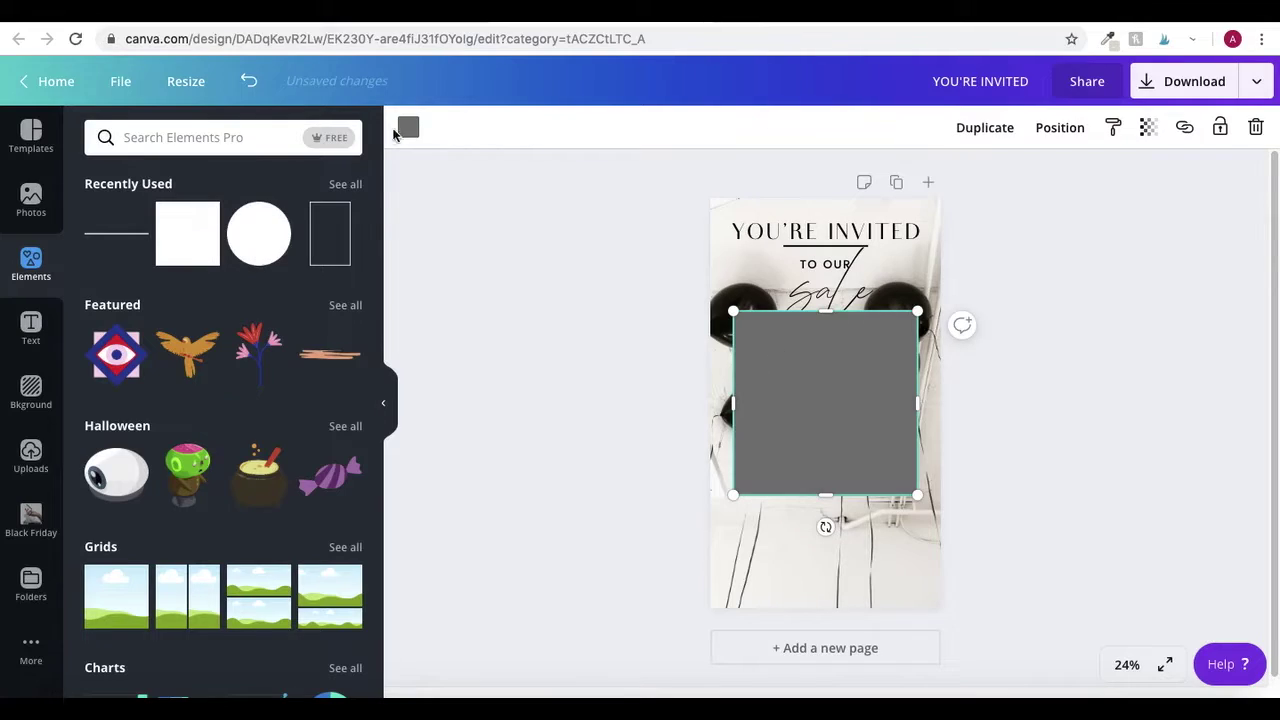
{"action": "left_click", "coordinate": [408, 127]}
{"action": "left_click", "coordinate": [103, 490]}
{"action": "left_click_drag", "start_coordinate": [825, 311], "coordinate": [826, 473]}
{"action": "left_click_drag", "start_coordinate": [932, 494], "coordinate": [986, 491]}
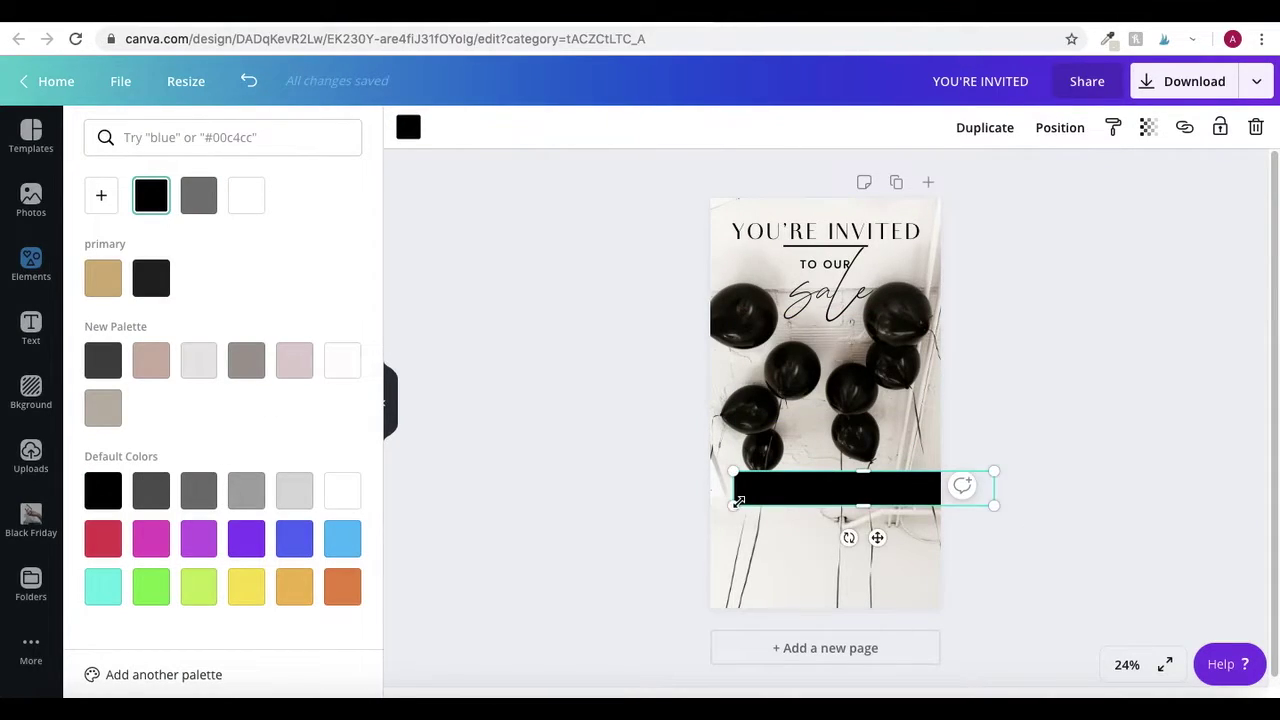
{"action": "left_click_drag", "start_coordinate": [806, 497], "coordinate": [749, 500]}
{"action": "left_click_drag", "start_coordinate": [842, 476], "coordinate": [835, 567]}
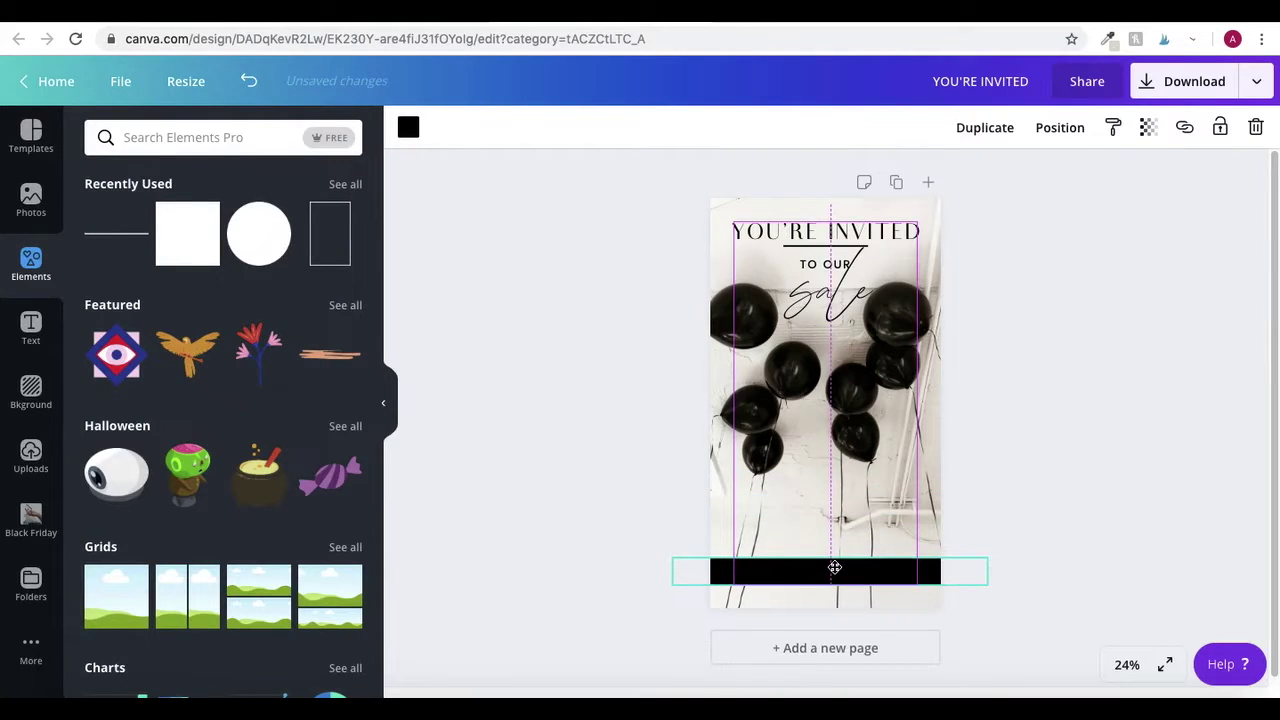
- Add a small body-text box to the page
{"action": "left_click", "coordinate": [1050, 440]}
{"action": "left_click", "coordinate": [31, 323]}
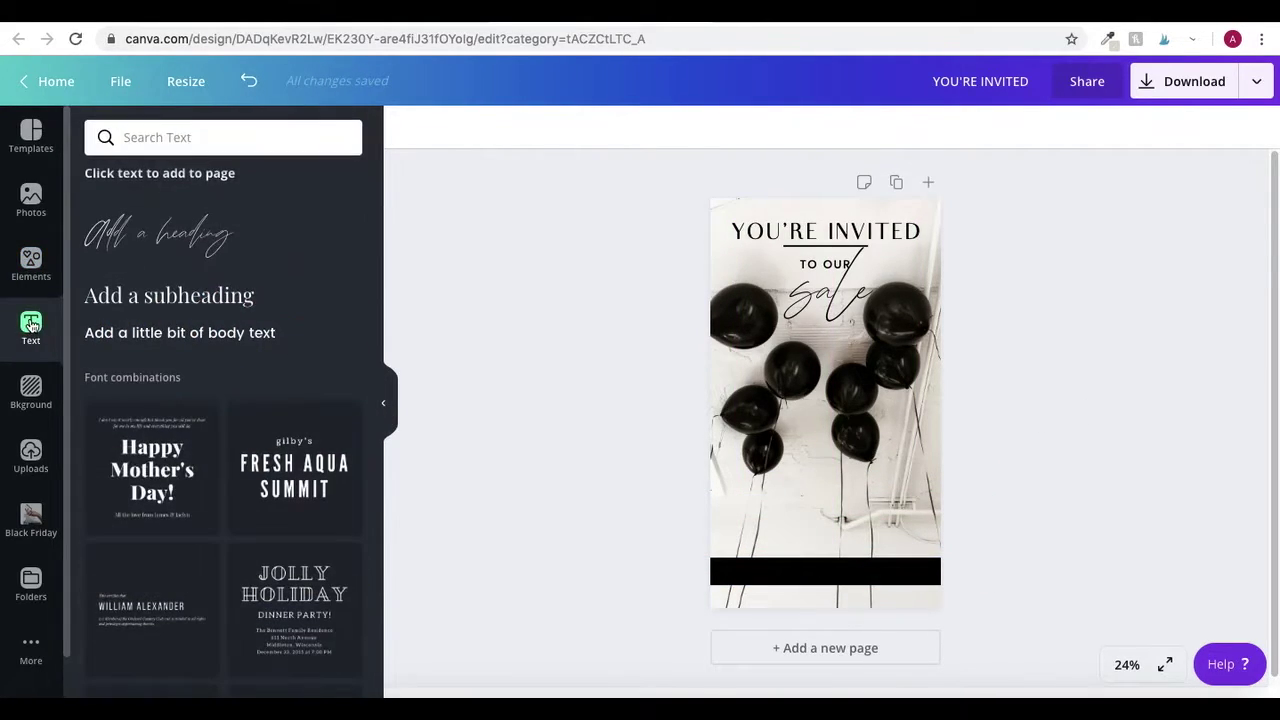
{"action": "left_click", "coordinate": [165, 333]}
- Move the text onto the black bar, make it white at size 24, and type 'DETAILS'
{"action": "left_click_drag", "start_coordinate": [822, 398], "coordinate": [827, 568]}
{"action": "left_click", "coordinate": [632, 127]}
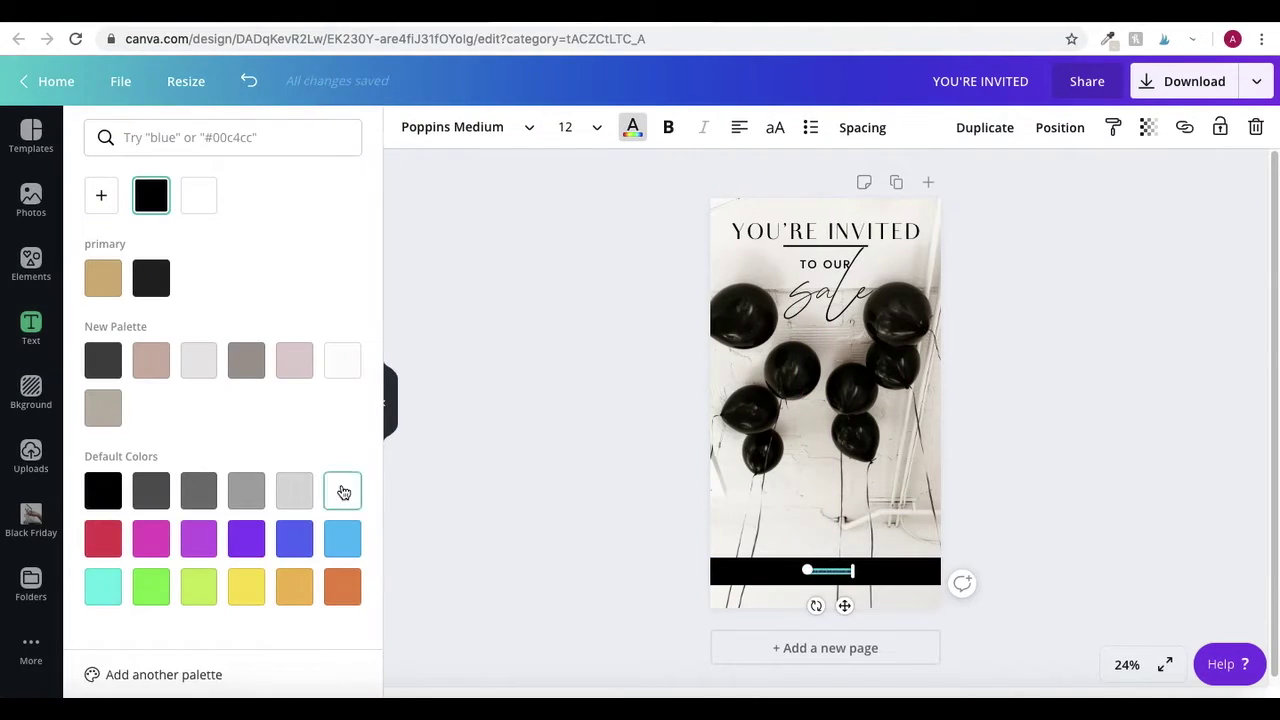
{"action": "left_click", "coordinate": [343, 491]}
{"action": "left_click", "coordinate": [578, 126]}
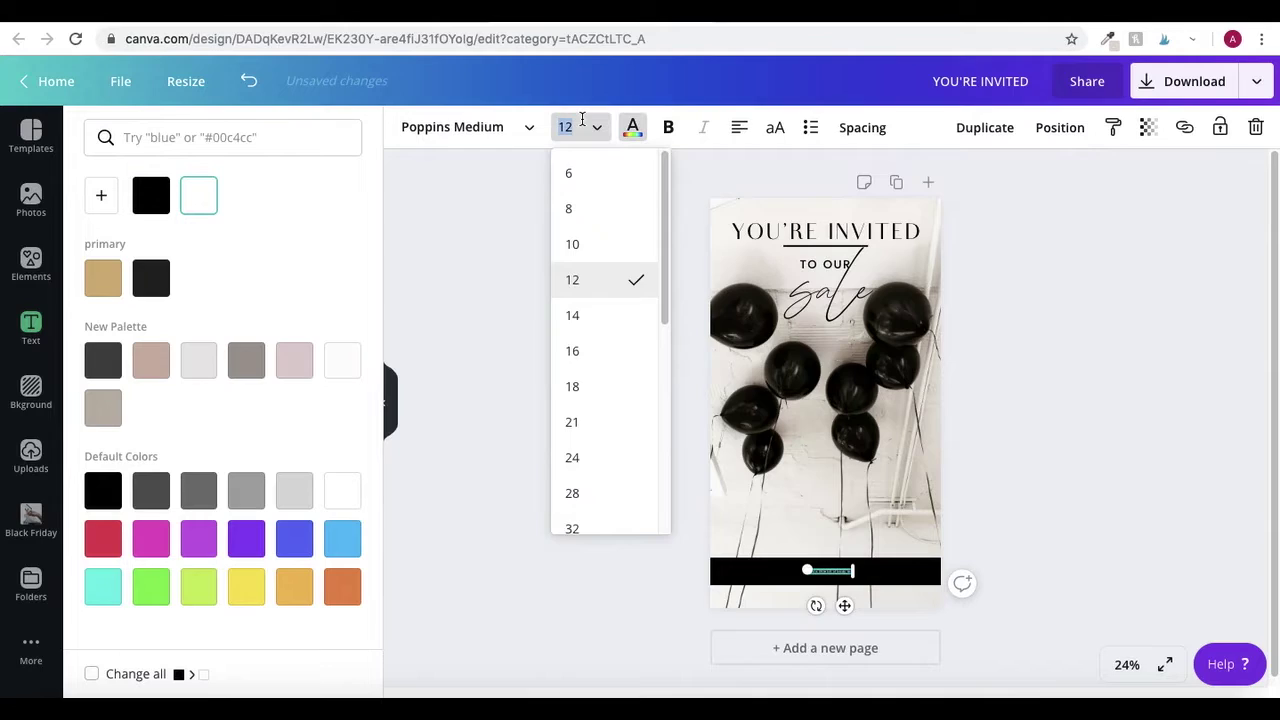
{"action": "left_click", "coordinate": [573, 457]}
{"action": "key", "text": "BackSpace"}
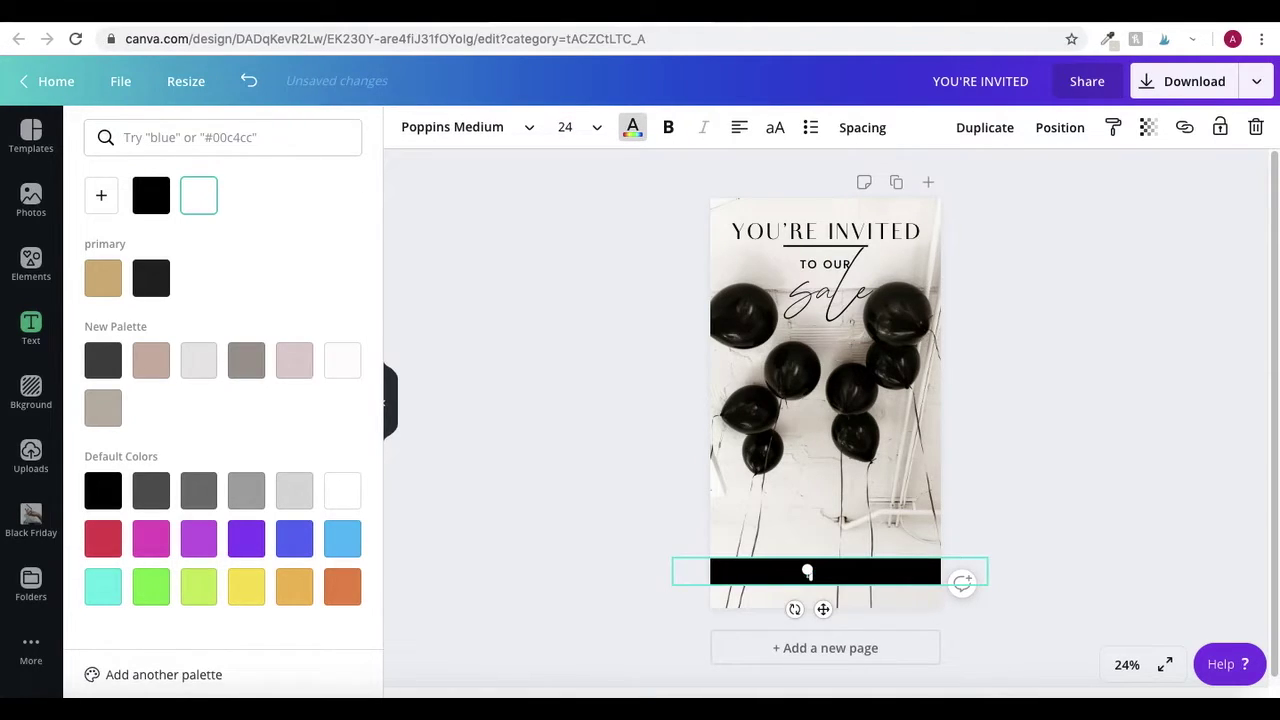
{"action": "type", "text": "DETAILS IN BIO"}
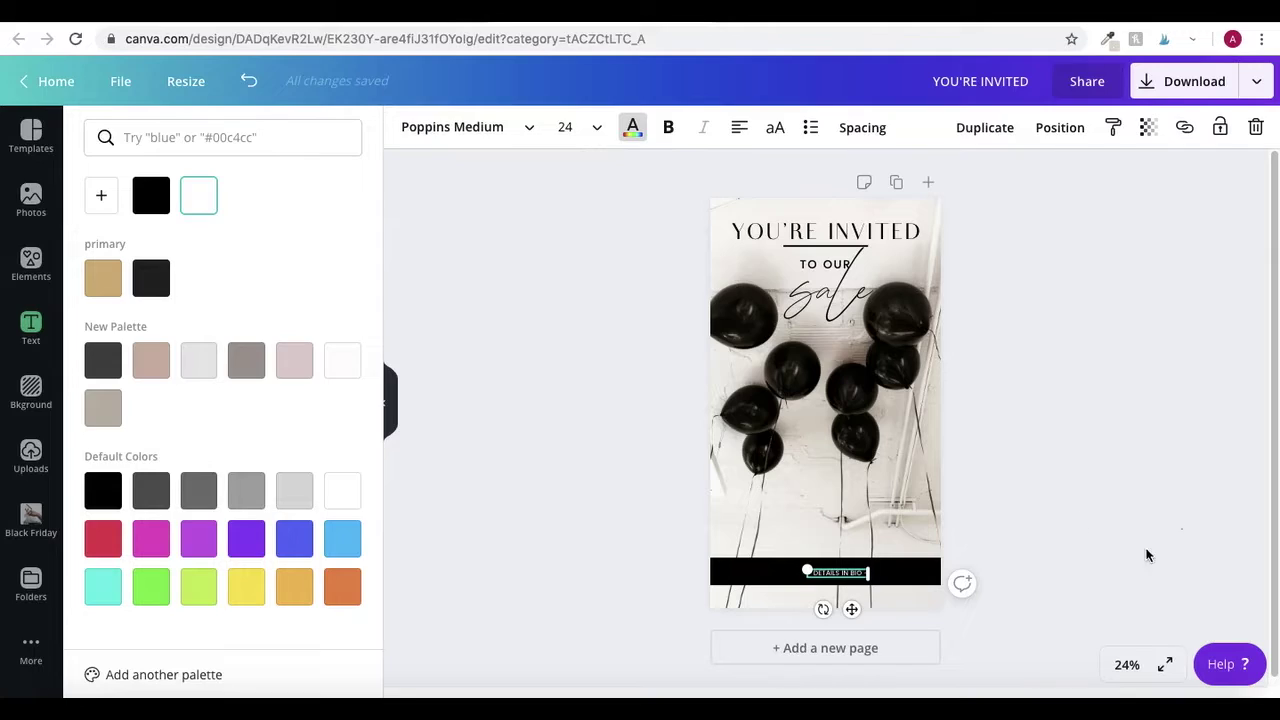
- Give the '- DETAILS IN BIO -' text 231 letter spacing and centre it on the bar
{"action": "left_click", "coordinate": [1146, 555]}
{"action": "left_click", "coordinate": [838, 572]}
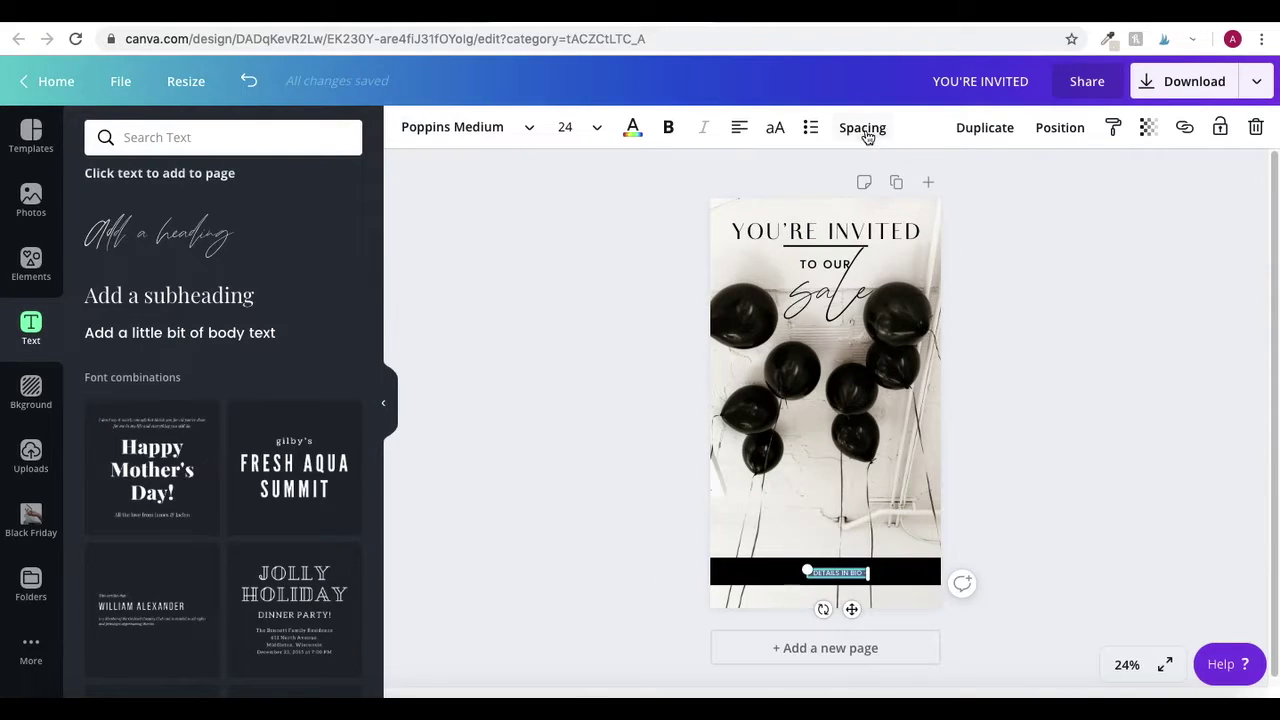
{"action": "left_click", "coordinate": [862, 127]}
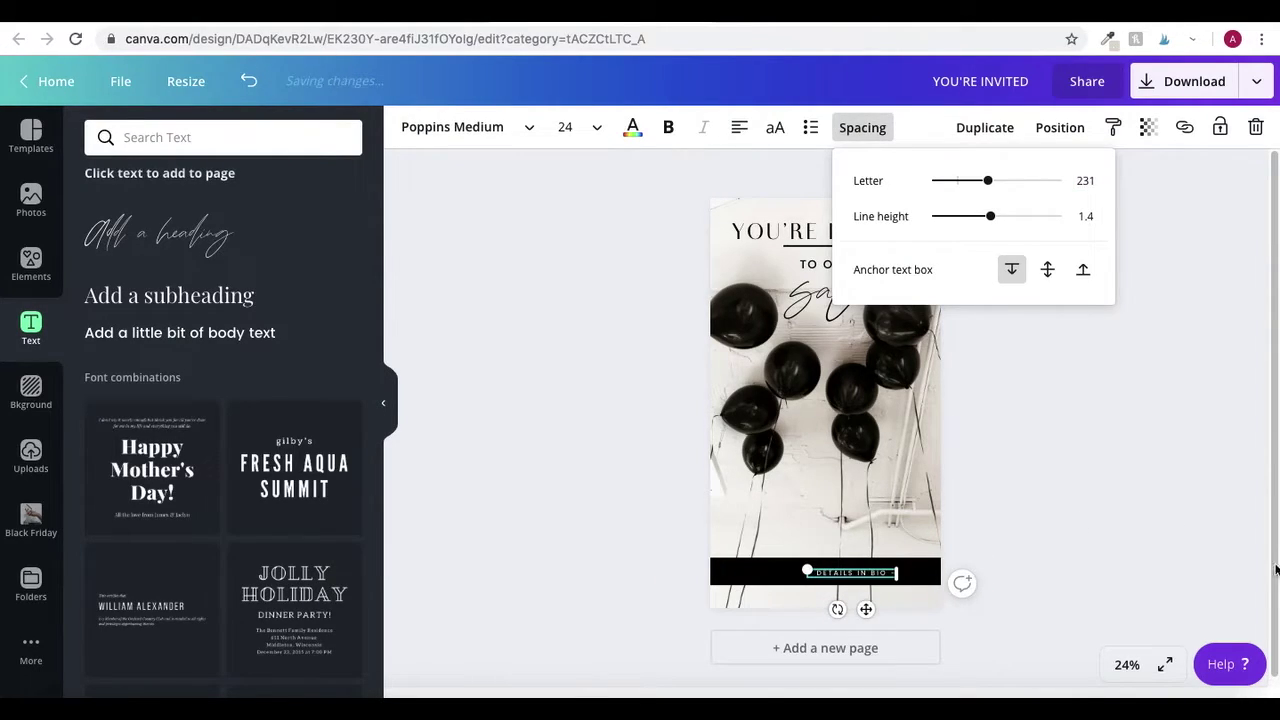
{"action": "left_click", "coordinate": [864, 572]}
{"action": "left_click_drag", "start_coordinate": [864, 572], "coordinate": [852, 571]}
{"action": "left_click", "coordinate": [1073, 552]}
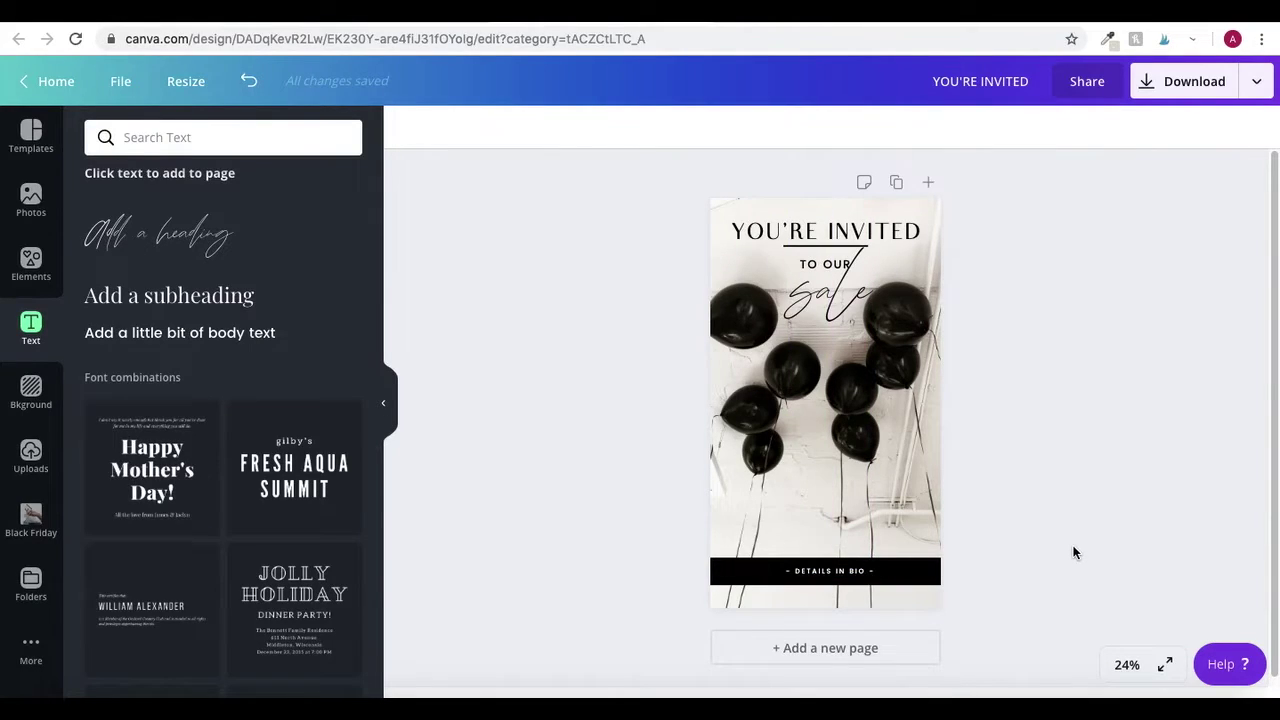
- Choose the MP4/GIF animation file type and preview the Pan, Block and Breathe styles
{"action": "left_click", "coordinate": [1180, 85]}
{"action": "left_click", "coordinate": [1166, 212]}
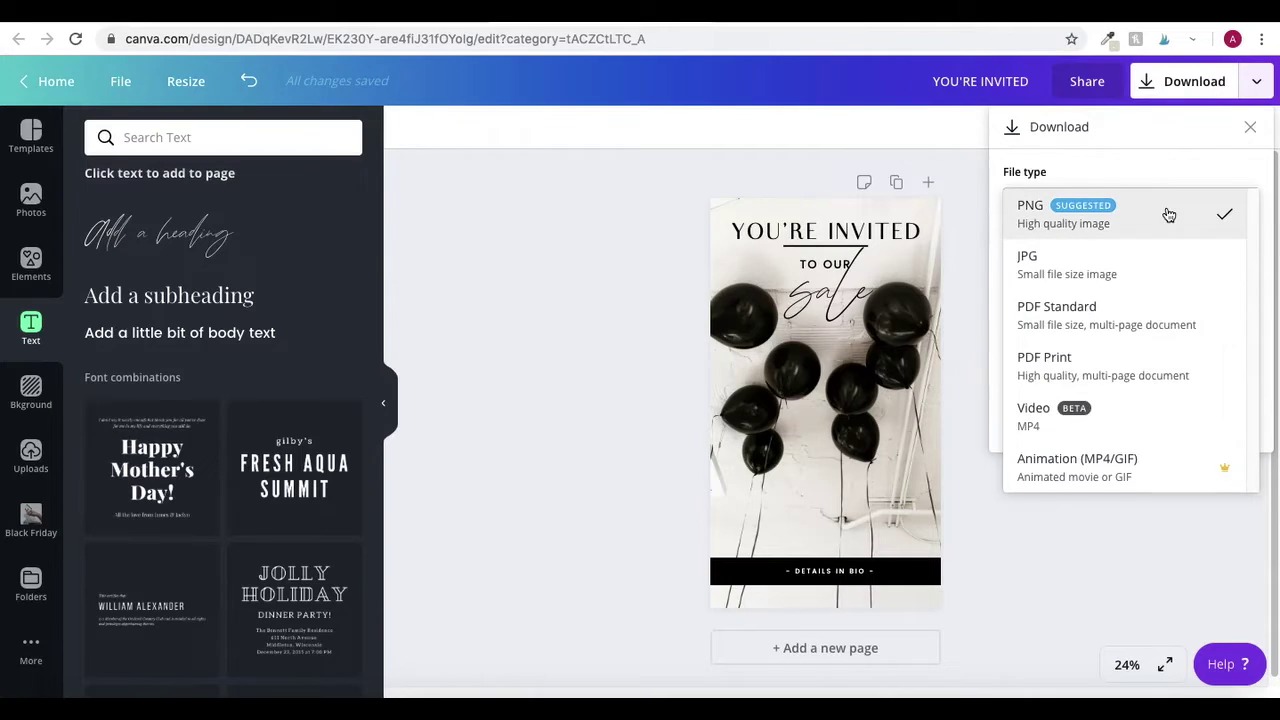
{"action": "left_click", "coordinate": [1143, 470]}
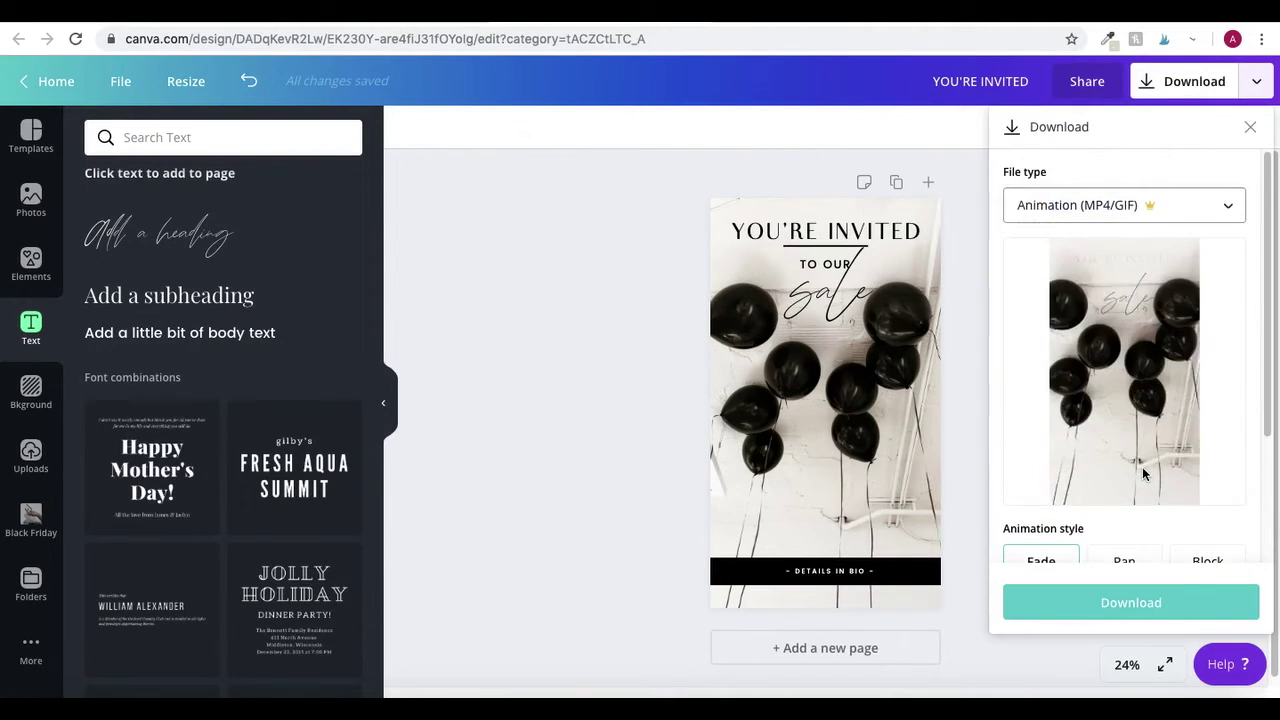
{"action": "scroll", "coordinate": [1148, 478], "scroll_direction": "down", "scroll_amount": 3}
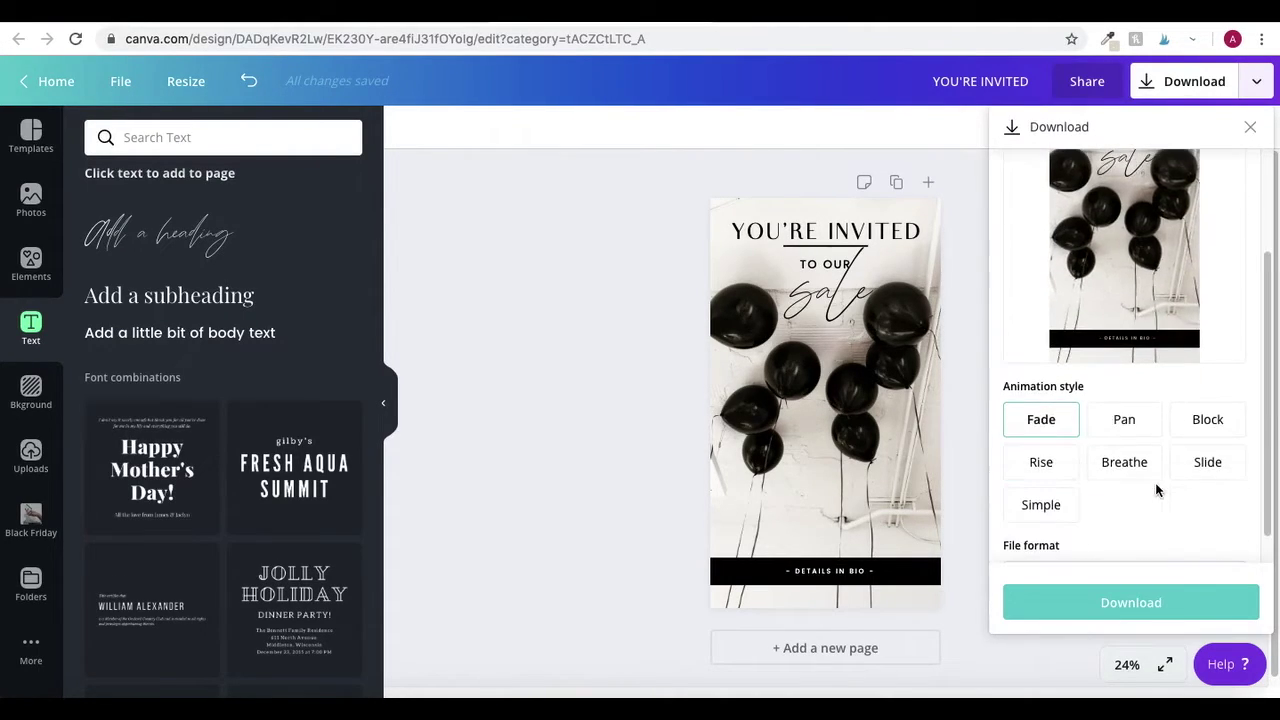
{"action": "left_click", "coordinate": [1133, 428]}
{"action": "scroll", "coordinate": [1151, 468], "scroll_direction": "down", "scroll_amount": 2}
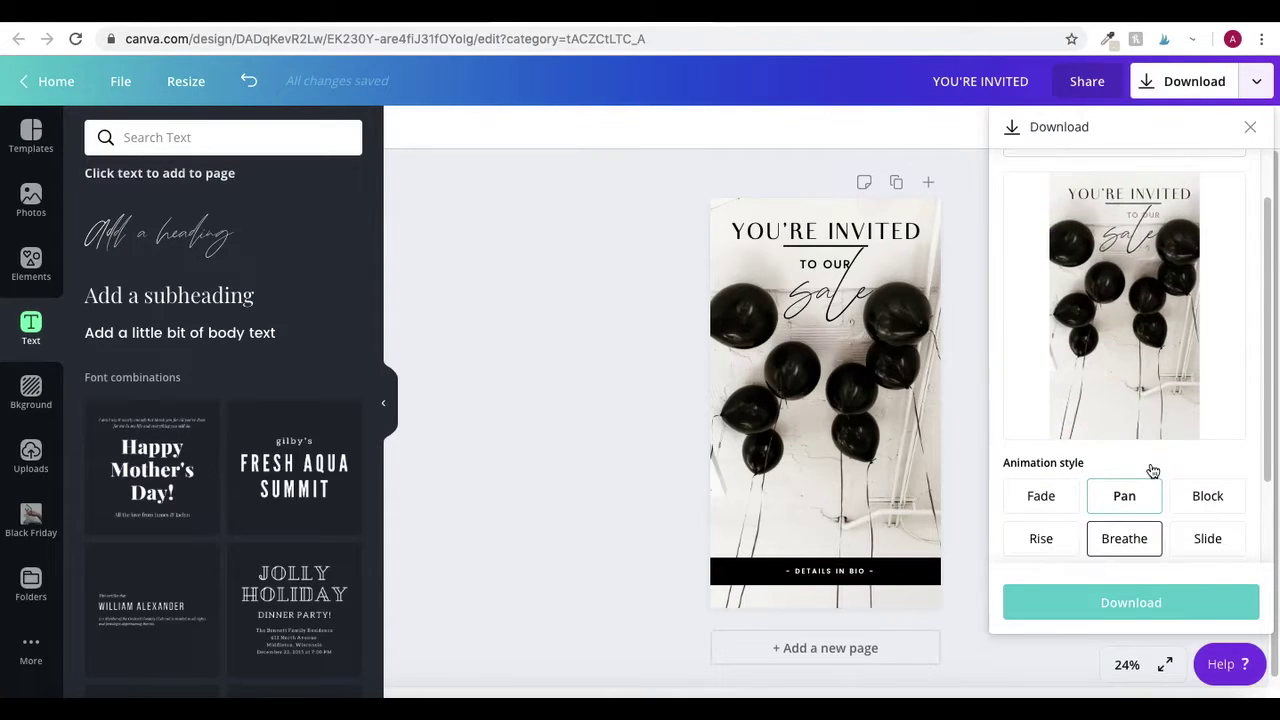
{"action": "left_click", "coordinate": [1218, 493]}
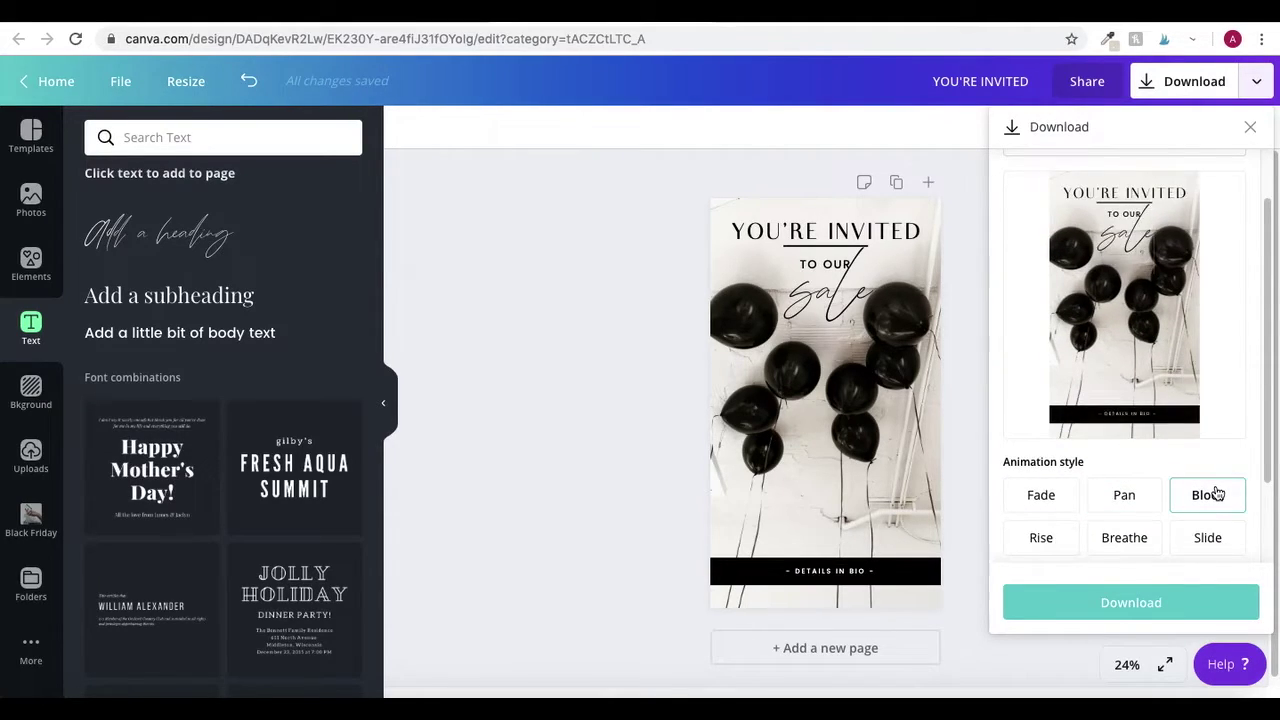
{"action": "scroll", "coordinate": [1163, 474], "scroll_direction": "down", "scroll_amount": 2}
{"action": "left_click", "coordinate": [1131, 440]}
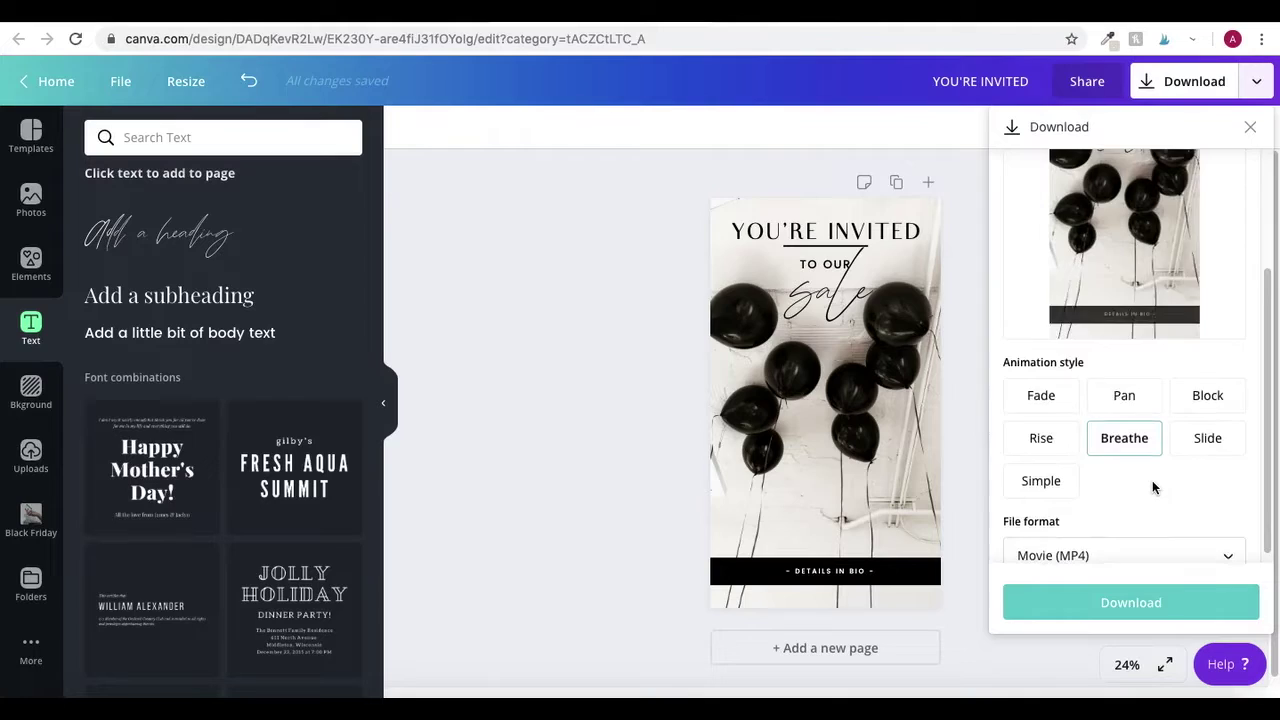
- Download the balloon story with the Rise animation and open 'animation (2).mp4' to preview it
{"action": "left_click", "coordinate": [1057, 491]}
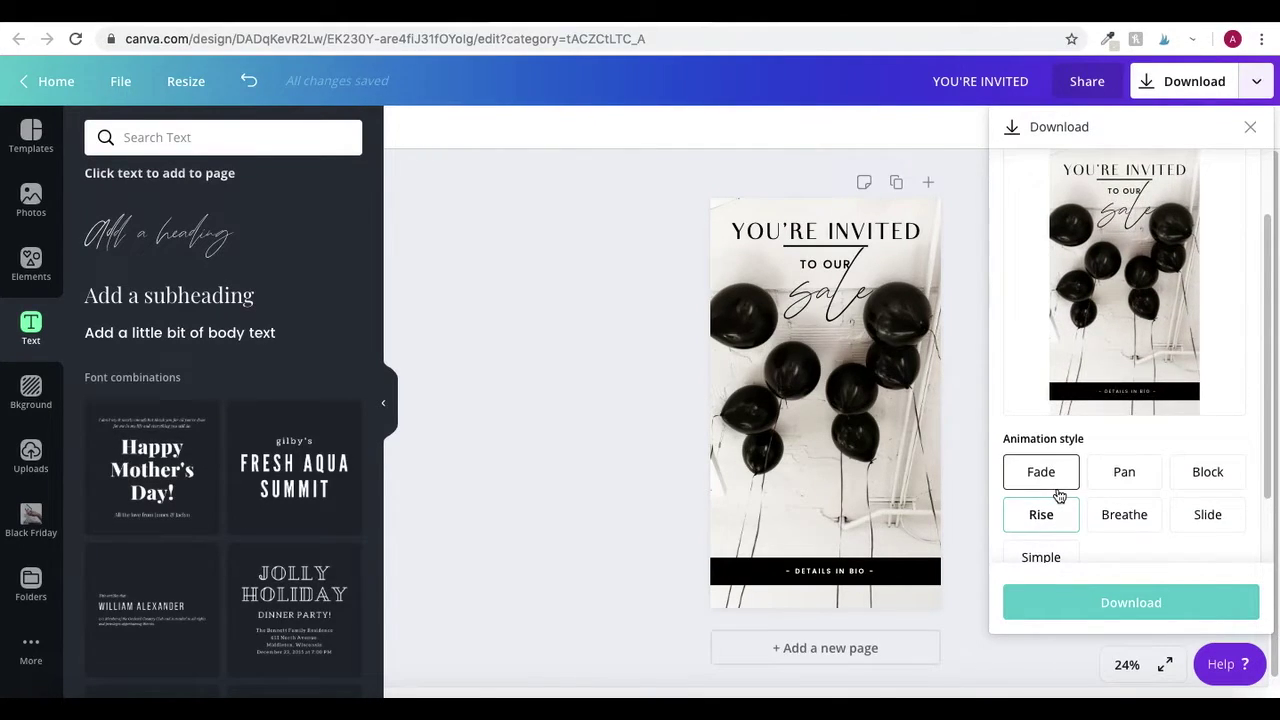
{"action": "left_click", "coordinate": [1174, 604]}
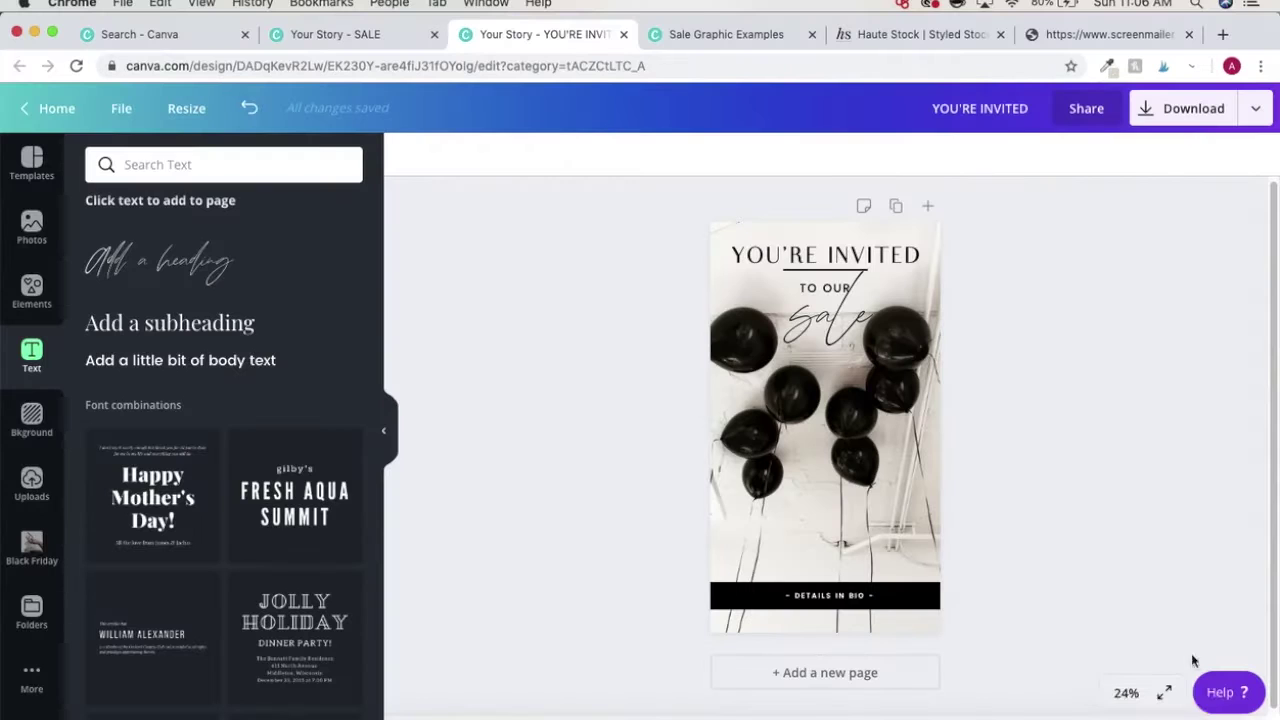
{"action": "left_click", "coordinate": [1140, 704]}
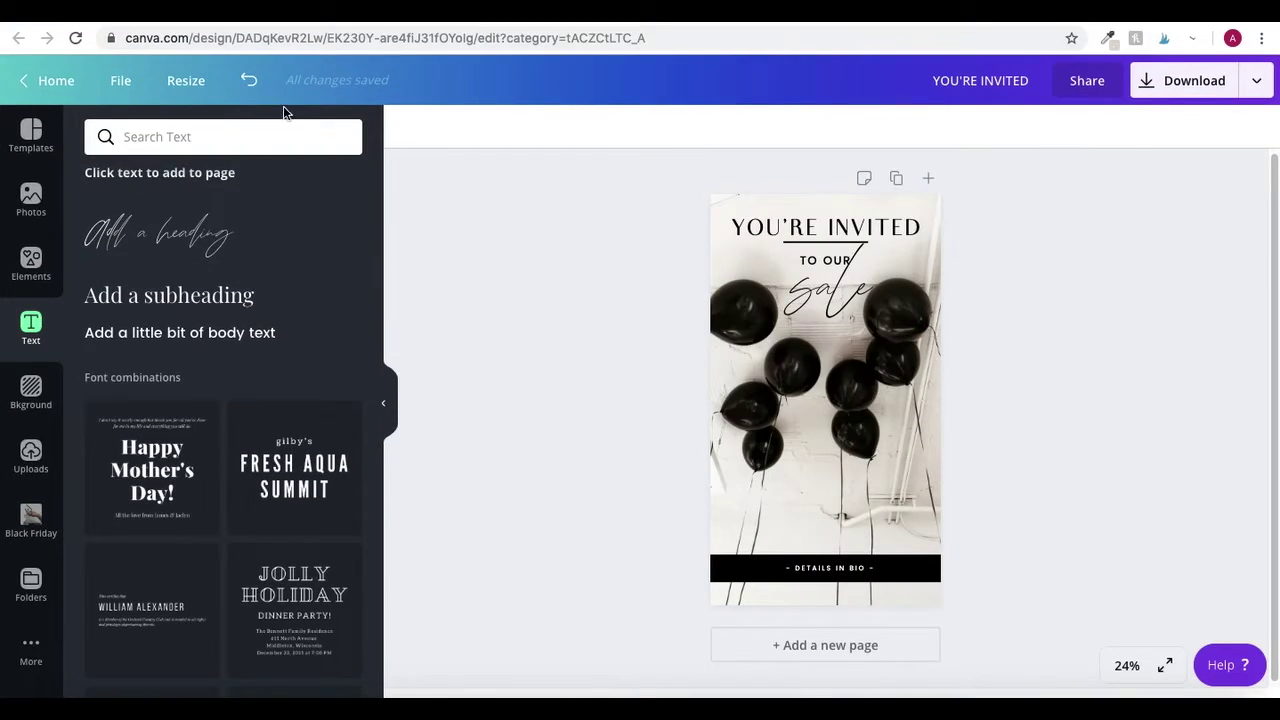
- Create a new Instagram Story design and fill its page with the dark clothes-rack photo
{"action": "left_click", "coordinate": [122, 80]}
{"action": "left_click", "coordinate": [210, 198]}
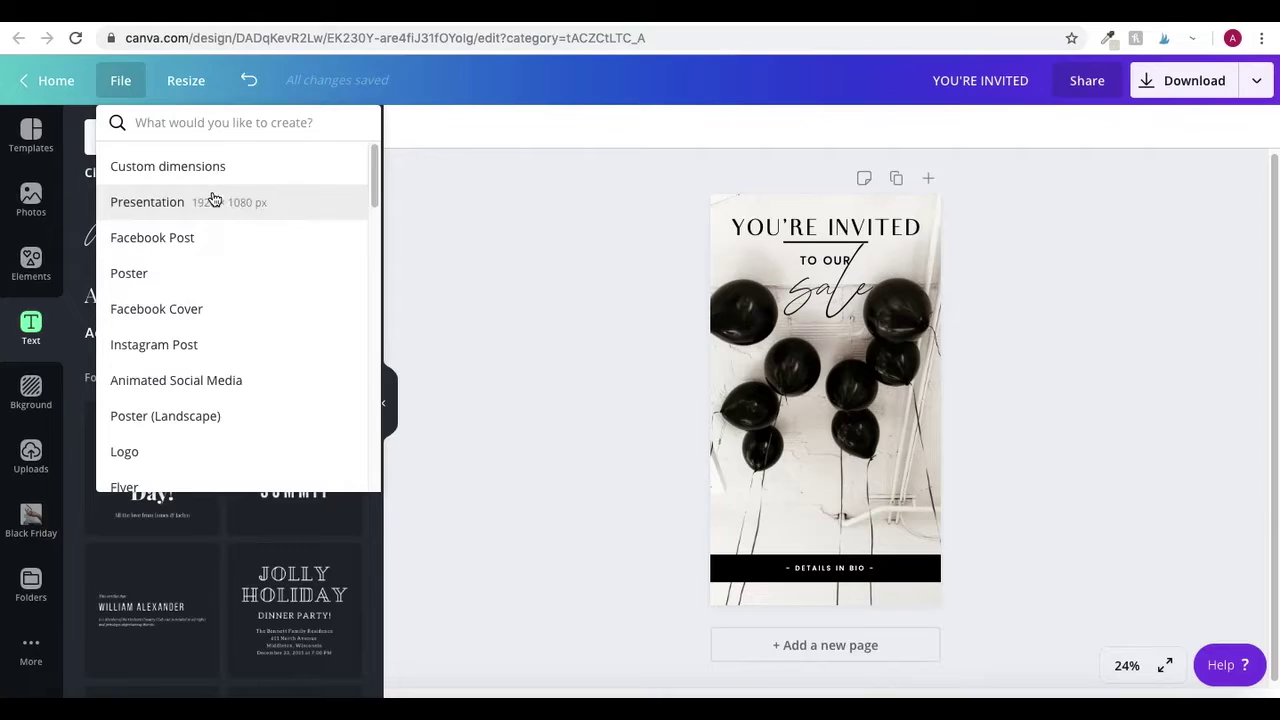
{"action": "left_click", "coordinate": [209, 124]}
{"action": "type", "text": "instagram sto"}
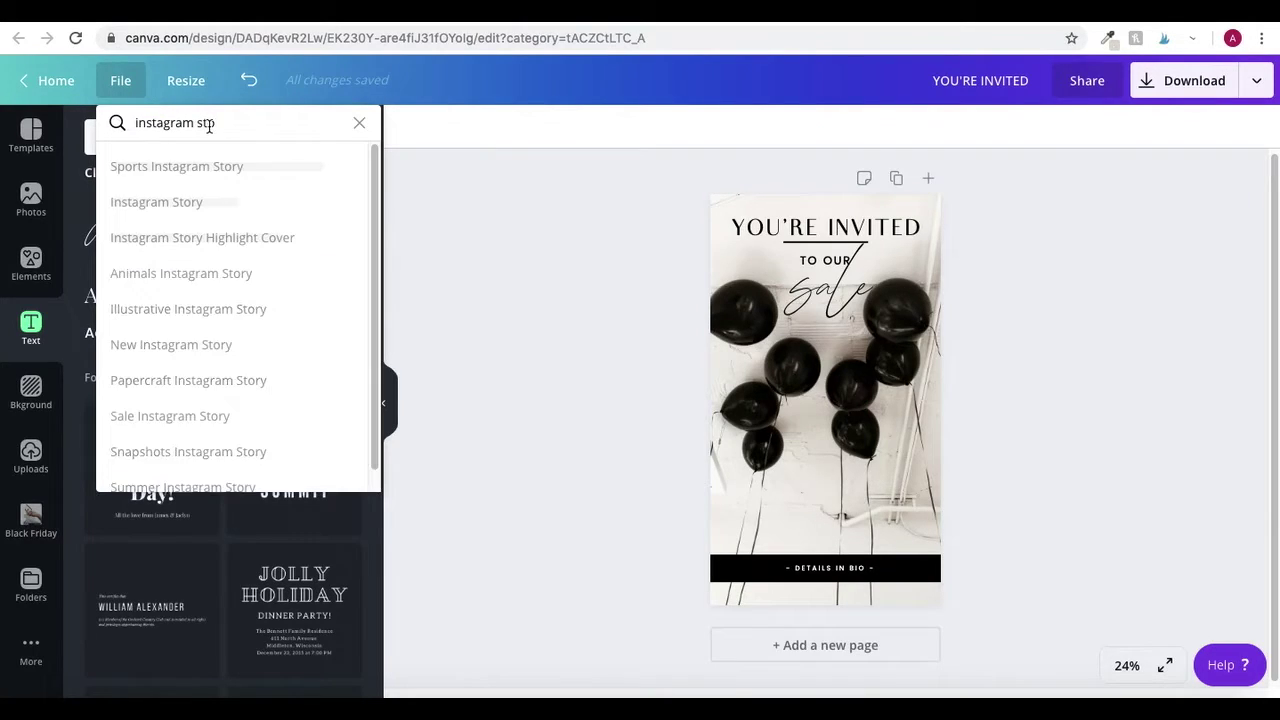
{"action": "left_click", "coordinate": [206, 203]}
{"action": "left_click_drag", "start_coordinate": [326, 572], "coordinate": [714, 452]}
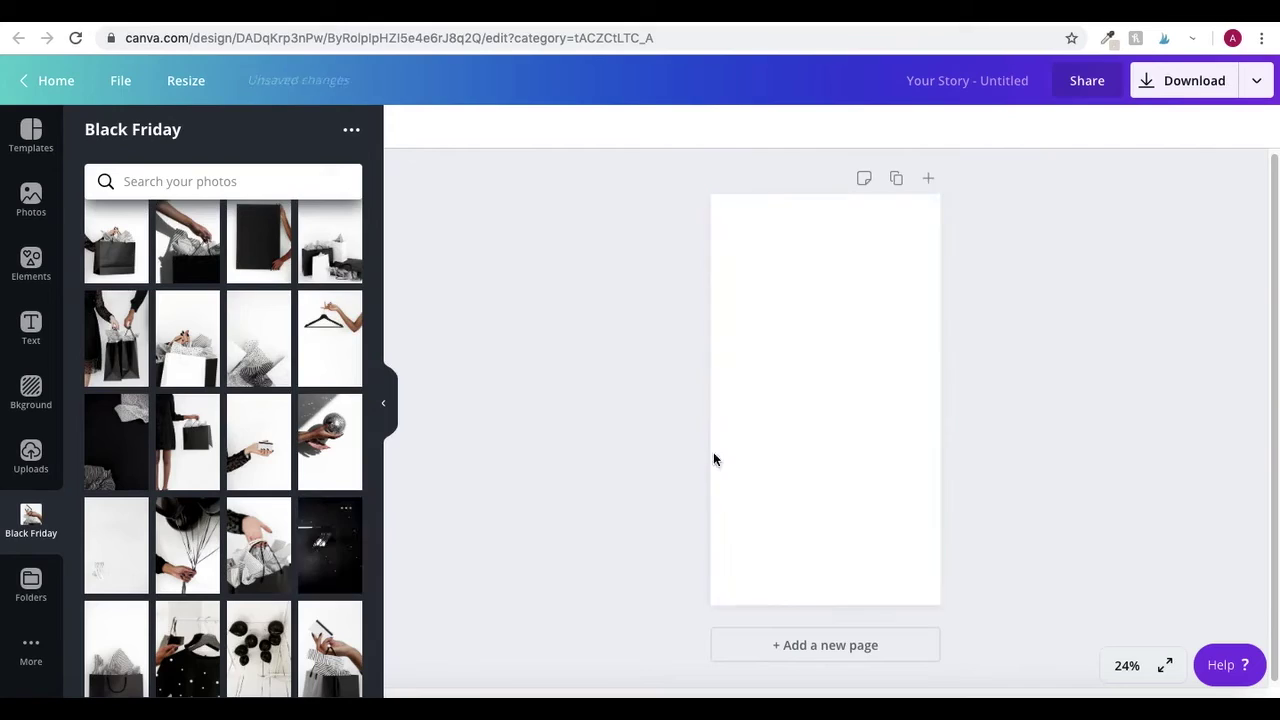
{"action": "left_click", "coordinate": [38, 324]}
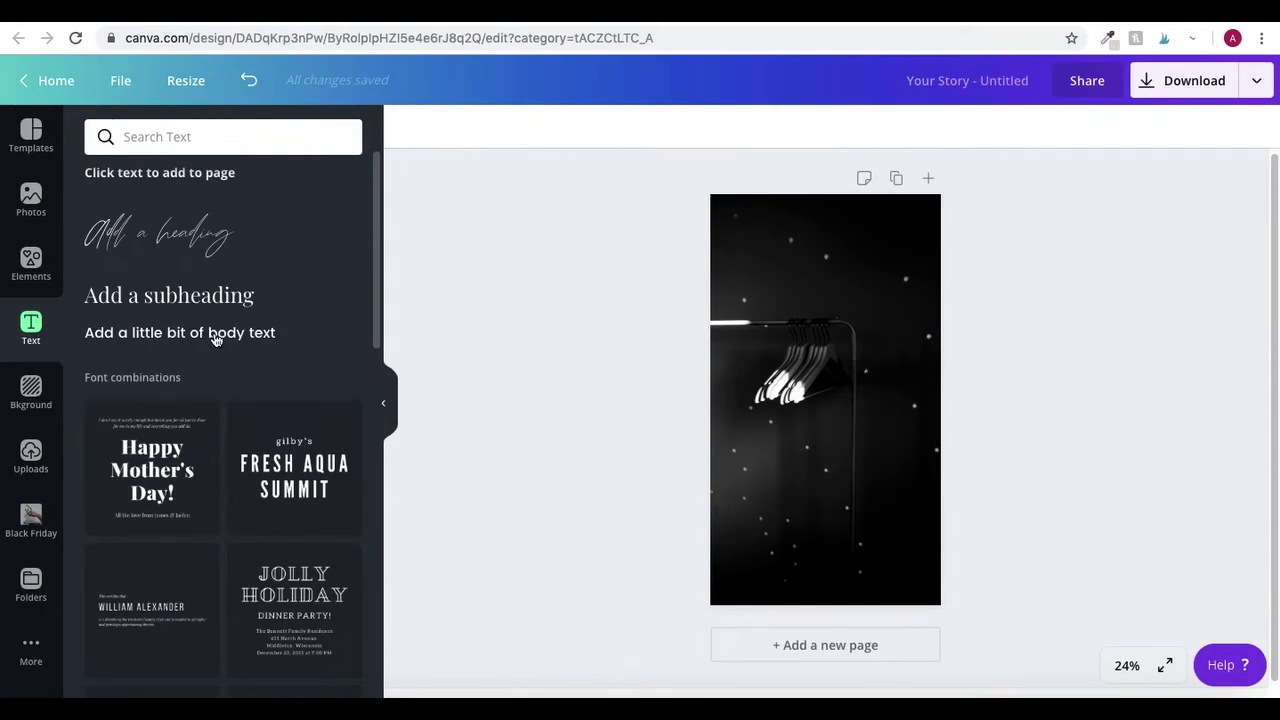
- Add a white, enlarged body-text box and start typing 'LIGHT'
{"action": "left_click", "coordinate": [214, 340]}
{"action": "left_click", "coordinate": [632, 126]}
{"action": "left_click", "coordinate": [342, 490]}
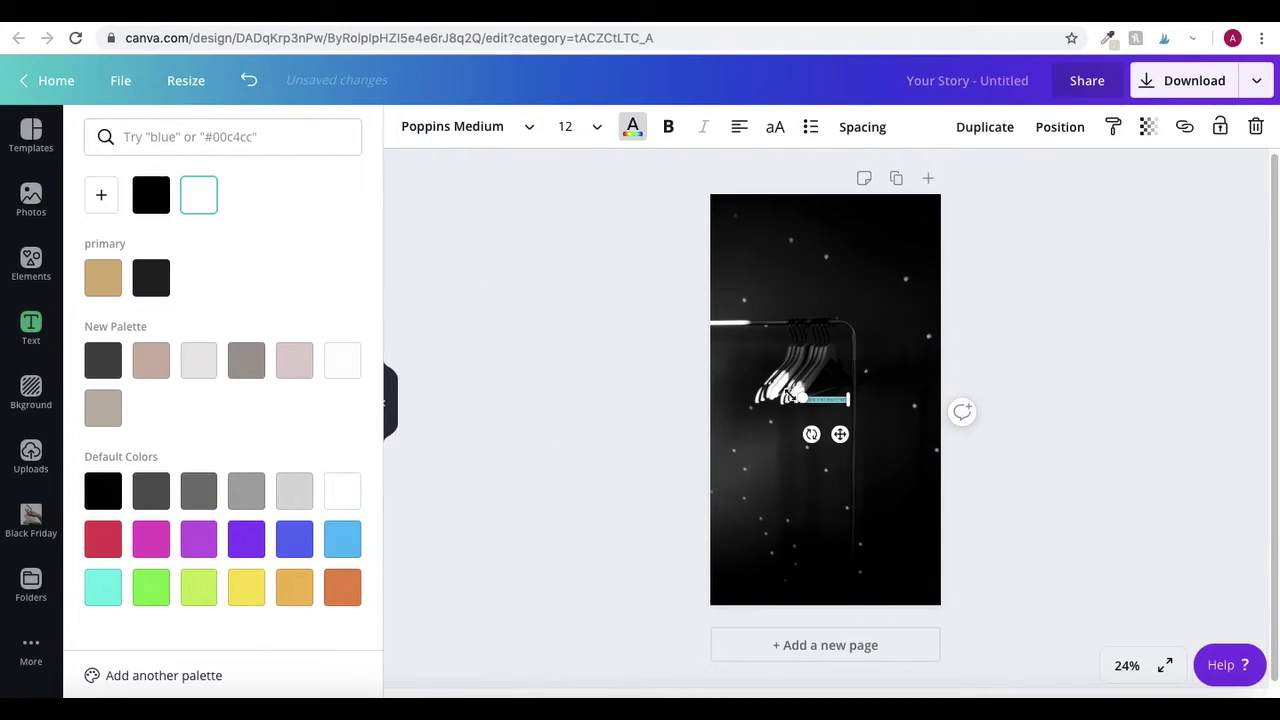
{"action": "left_click_drag", "start_coordinate": [802, 396], "coordinate": [733, 391]}
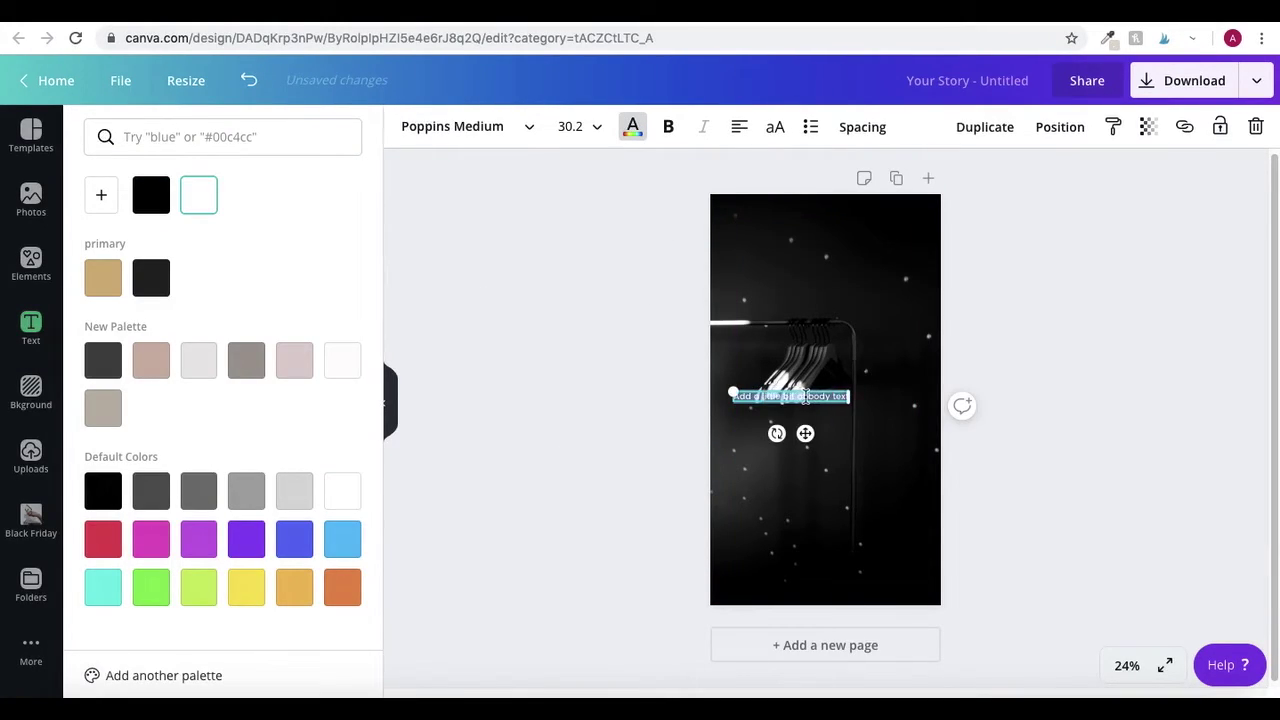
{"action": "type", "text": "LIGHT UP YOUR SCREEN & CLOSE"}
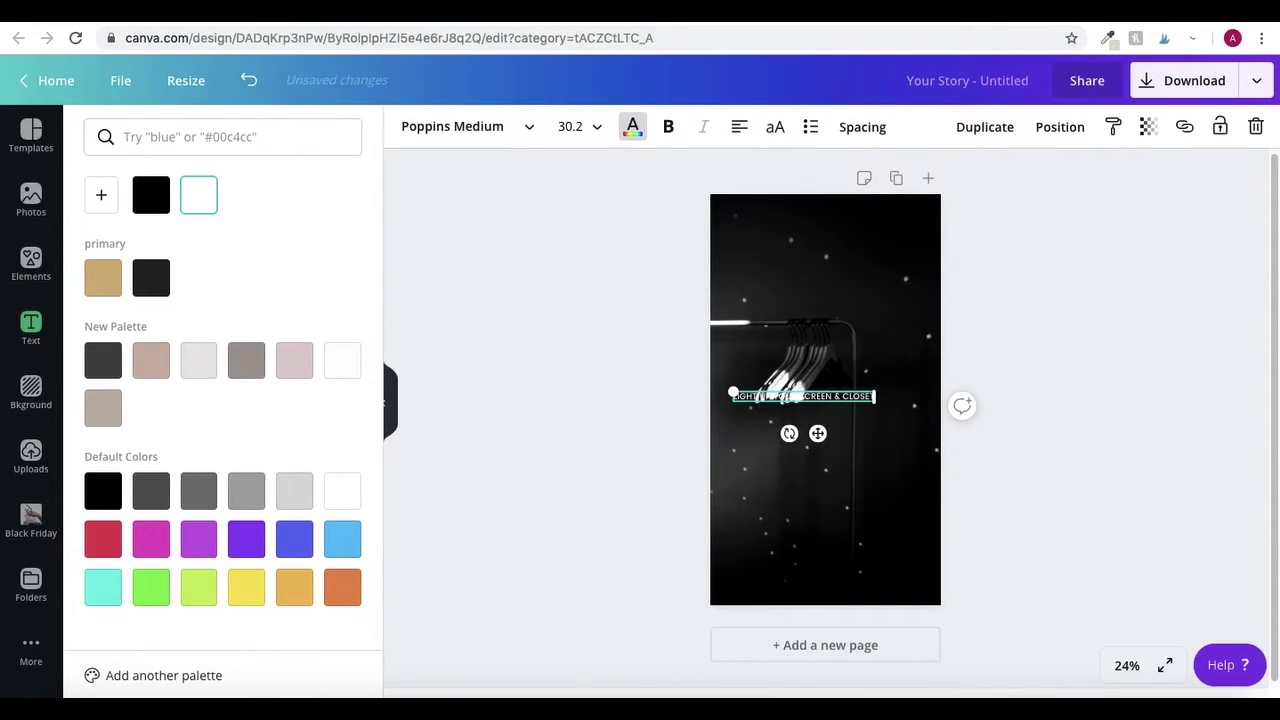
- Set the text to Poppins Light, size 35, with letter spacing 100
{"action": "key", "text": "ctrl+a"}
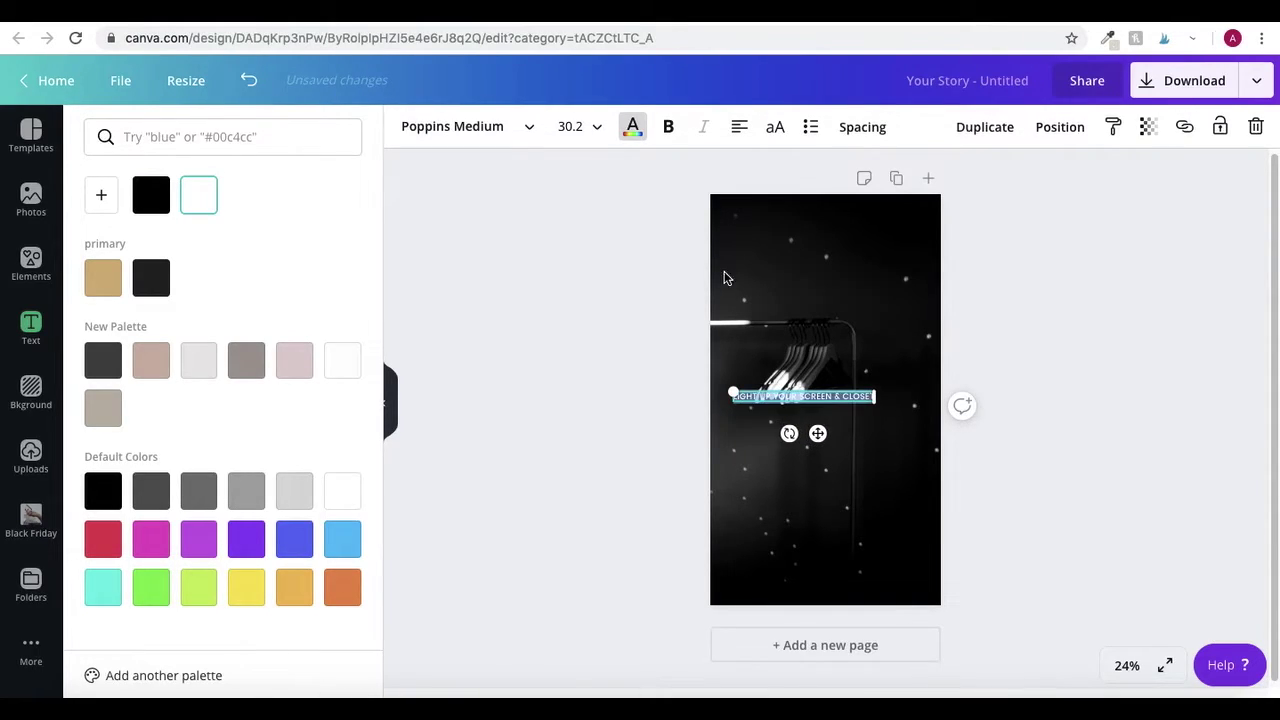
{"action": "left_click", "coordinate": [492, 137]}
{"action": "type", "text": "POPPIN"}
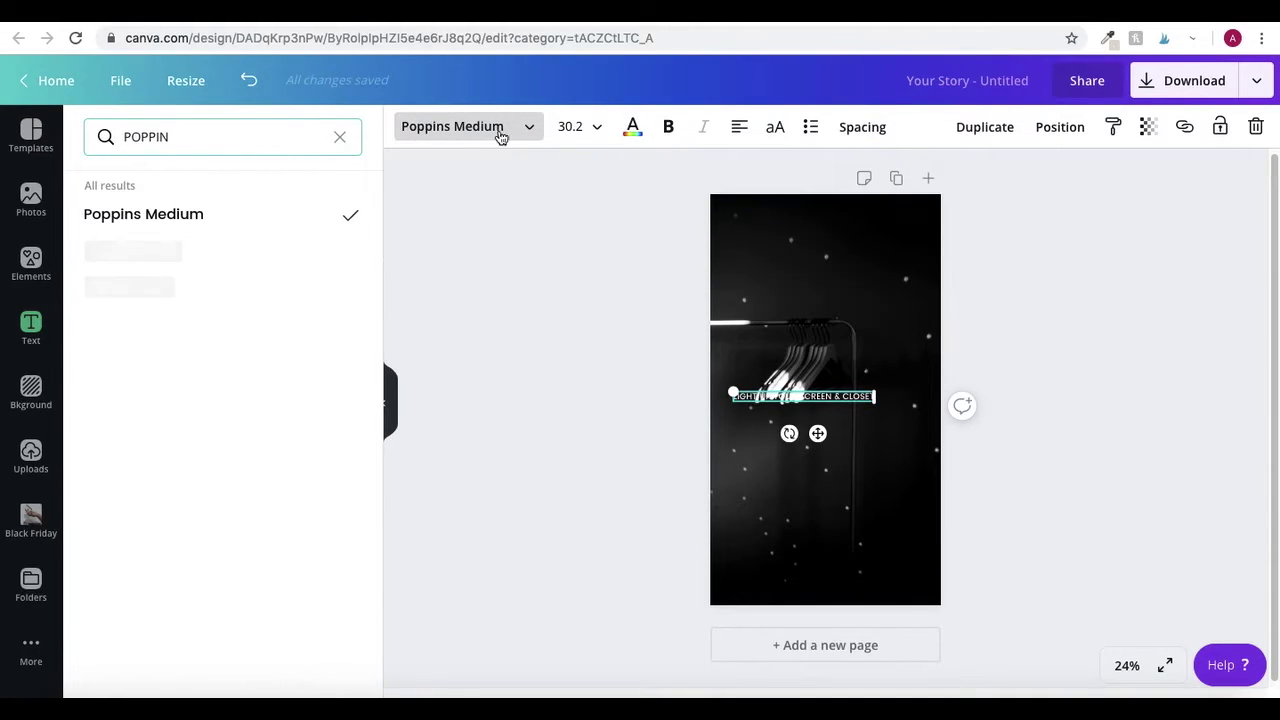
{"action": "left_click", "coordinate": [322, 282]}
{"action": "left_click", "coordinate": [598, 134]}
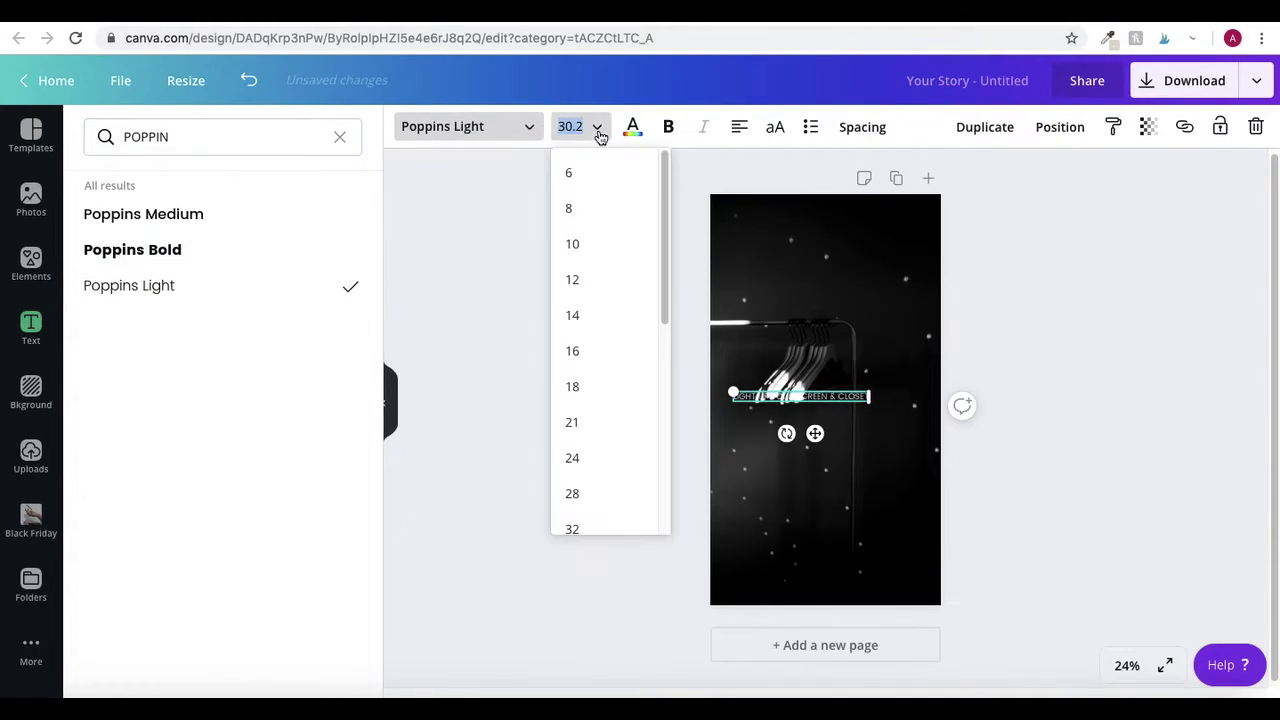
{"action": "type", "text": "35"}
{"action": "key", "text": "Return"}
{"action": "left_click", "coordinate": [864, 128]}
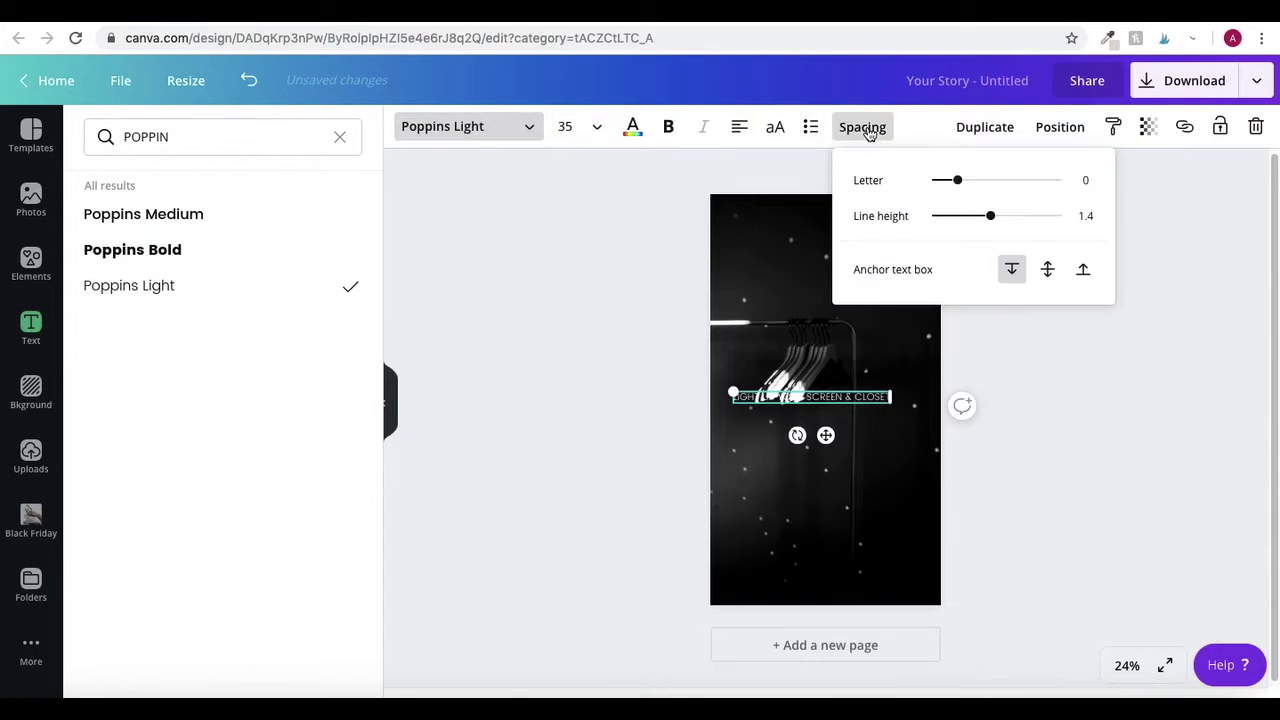
{"action": "type", "text": "100"}
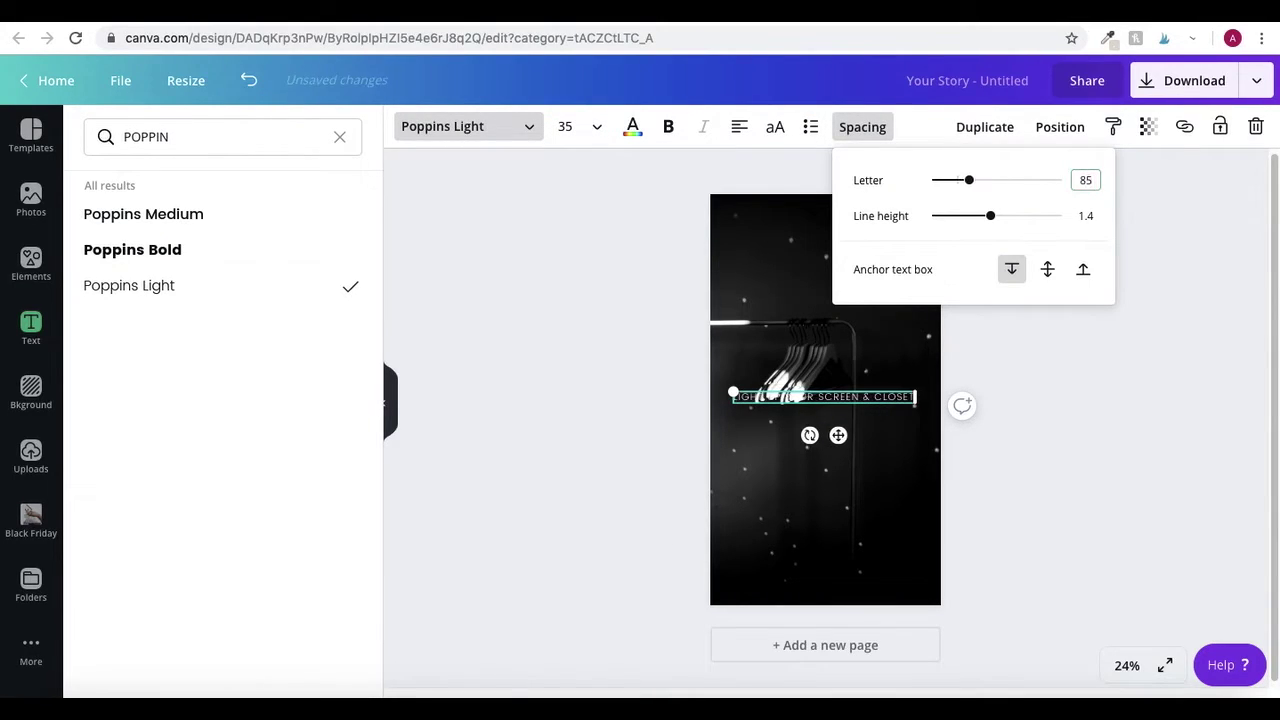
{"action": "left_click", "coordinate": [637, 356]}
- Place 'LIGHT UP YOUR SCREEN & CLOSET WITH' centred near the top on one line, then duplicate it
{"action": "left_click_drag", "start_coordinate": [835, 396], "coordinate": [850, 269]}
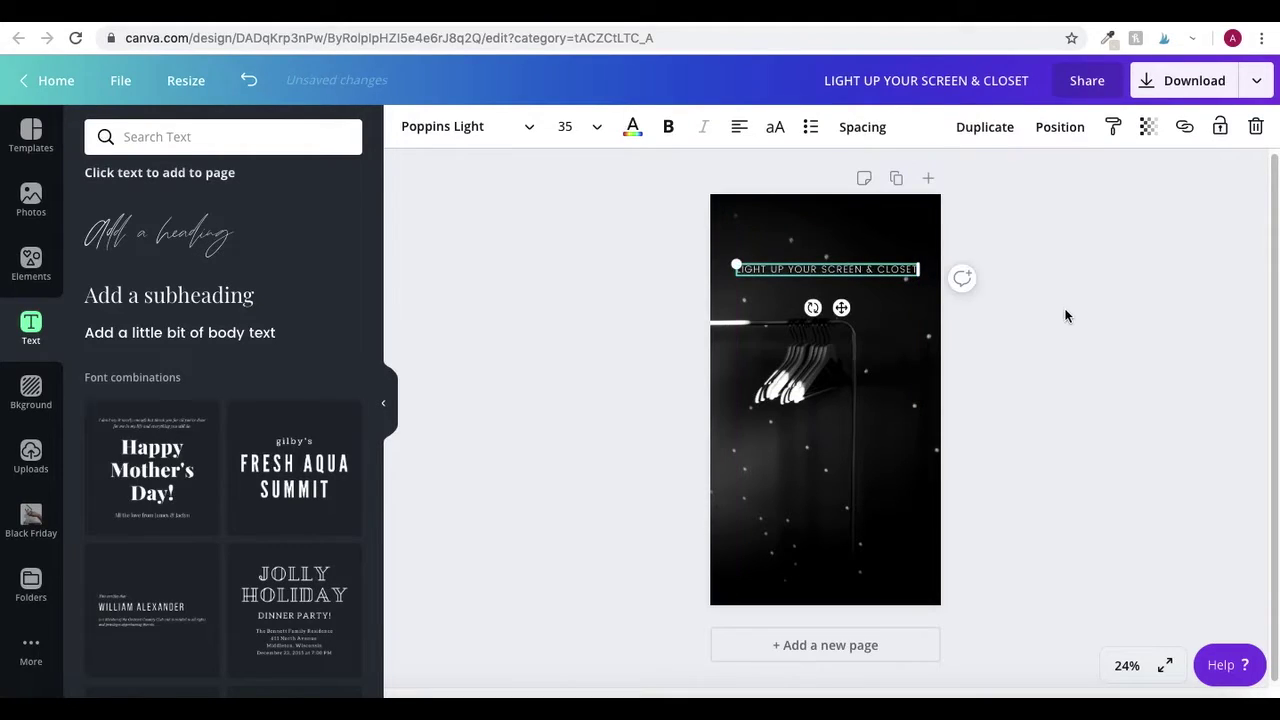
{"action": "type", "text": "WITH"}
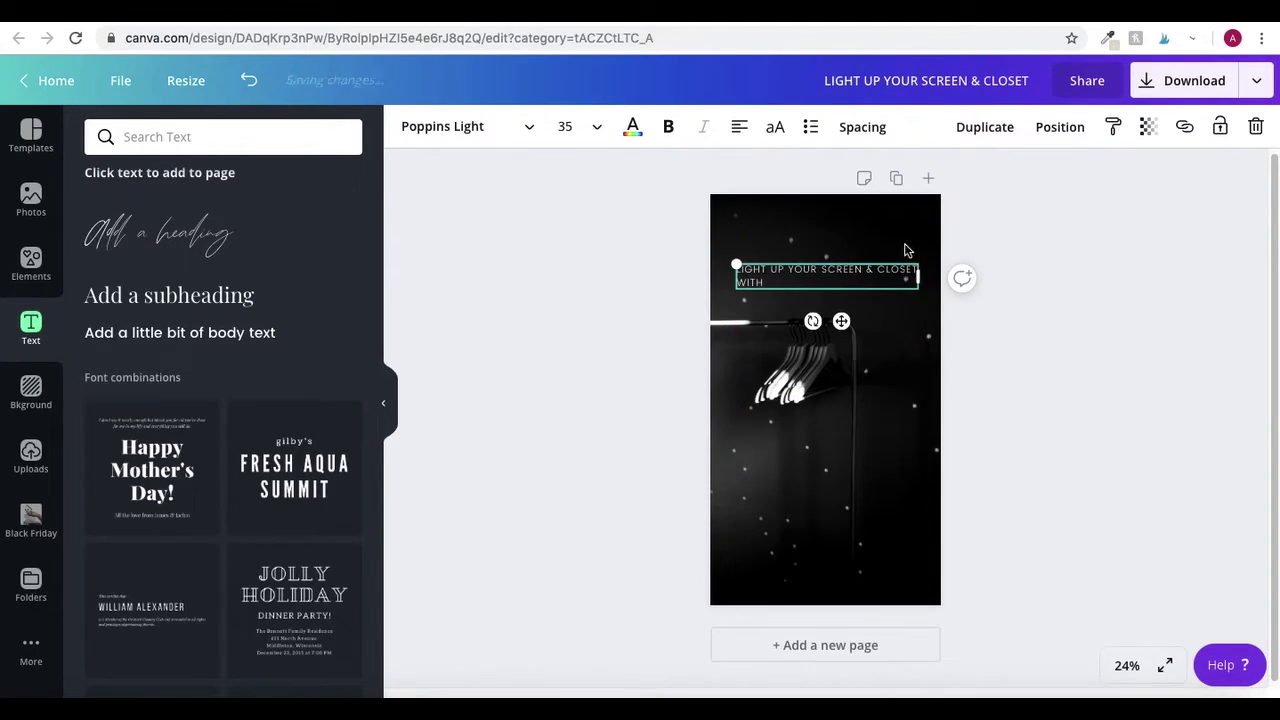
{"action": "left_click_drag", "start_coordinate": [918, 276], "coordinate": [986, 276]}
{"action": "left_click_drag", "start_coordinate": [850, 270], "coordinate": [873, 487]}
{"action": "double_click", "coordinate": [838, 270]}
{"action": "left_click", "coordinate": [606, 220]}
{"action": "left_click", "coordinate": [874, 277]}
- Replace the duplicated line with 'THE' at size 53
{"action": "left_click", "coordinate": [873, 487]}
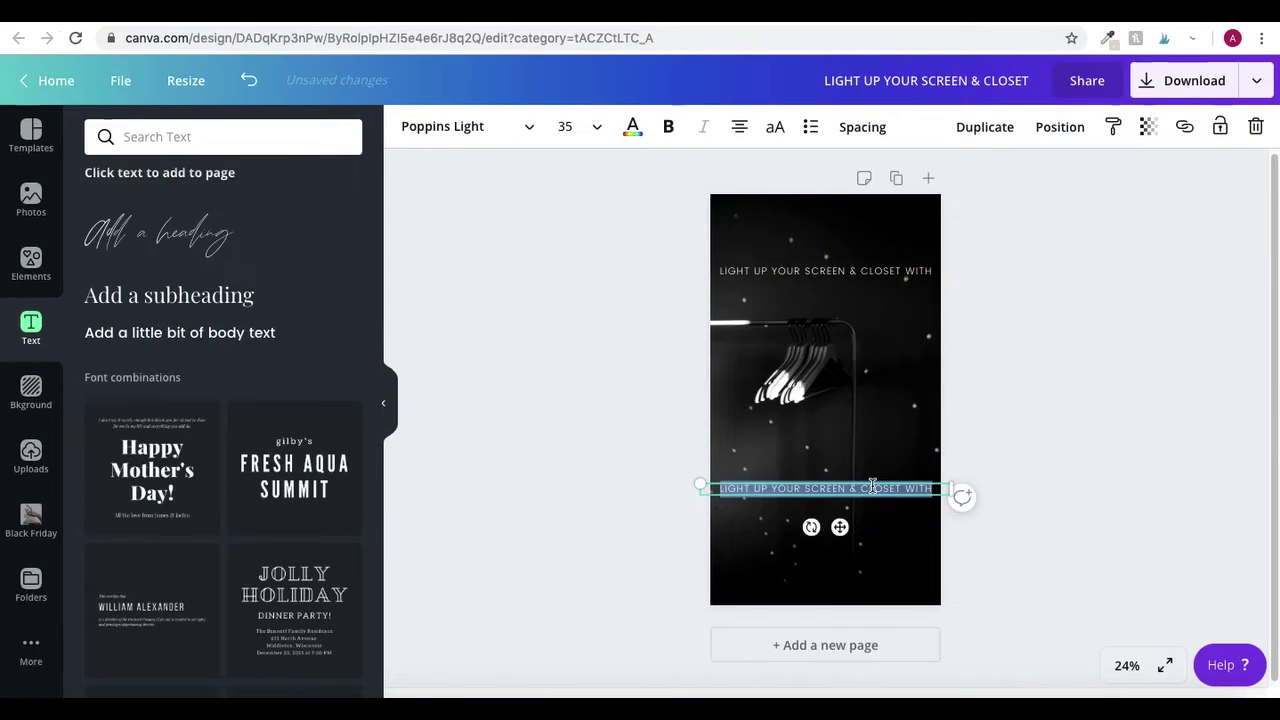
{"action": "key", "text": "BackSpace"}
{"action": "type", "text": "THE"}
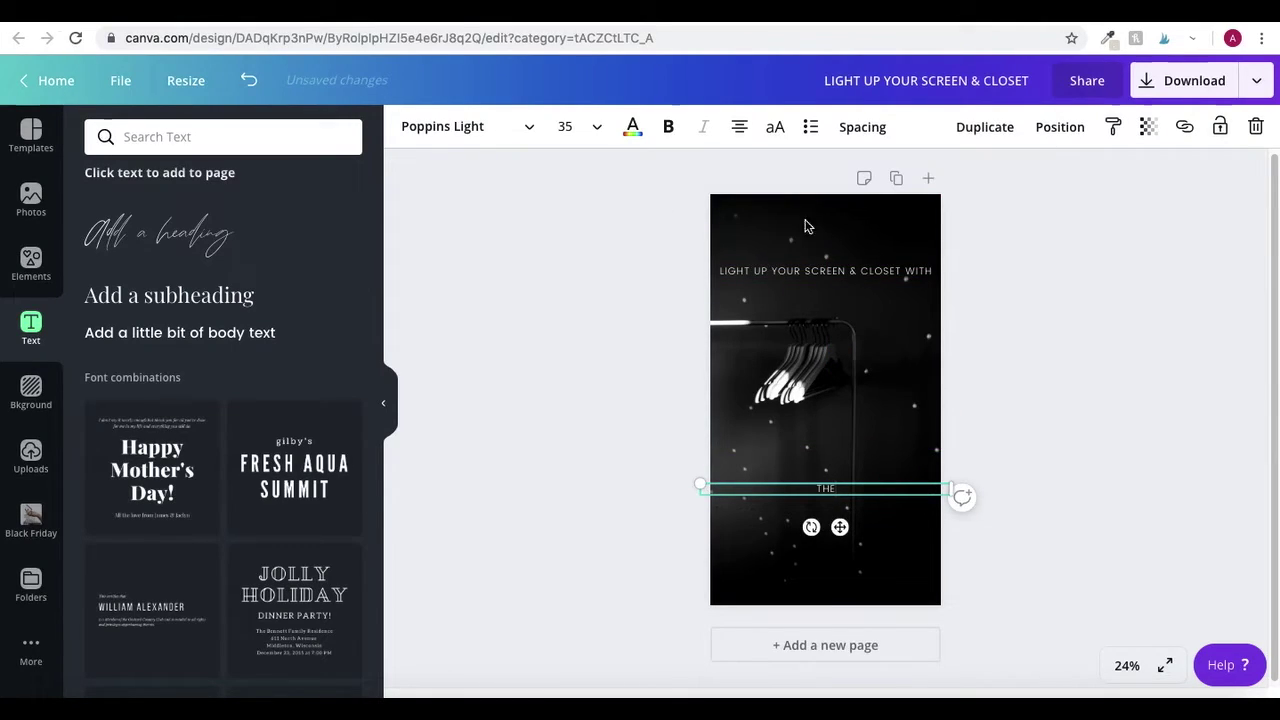
{"action": "left_click", "coordinate": [578, 128]}
{"action": "type", "text": "53"}
{"action": "key", "text": "Return"}
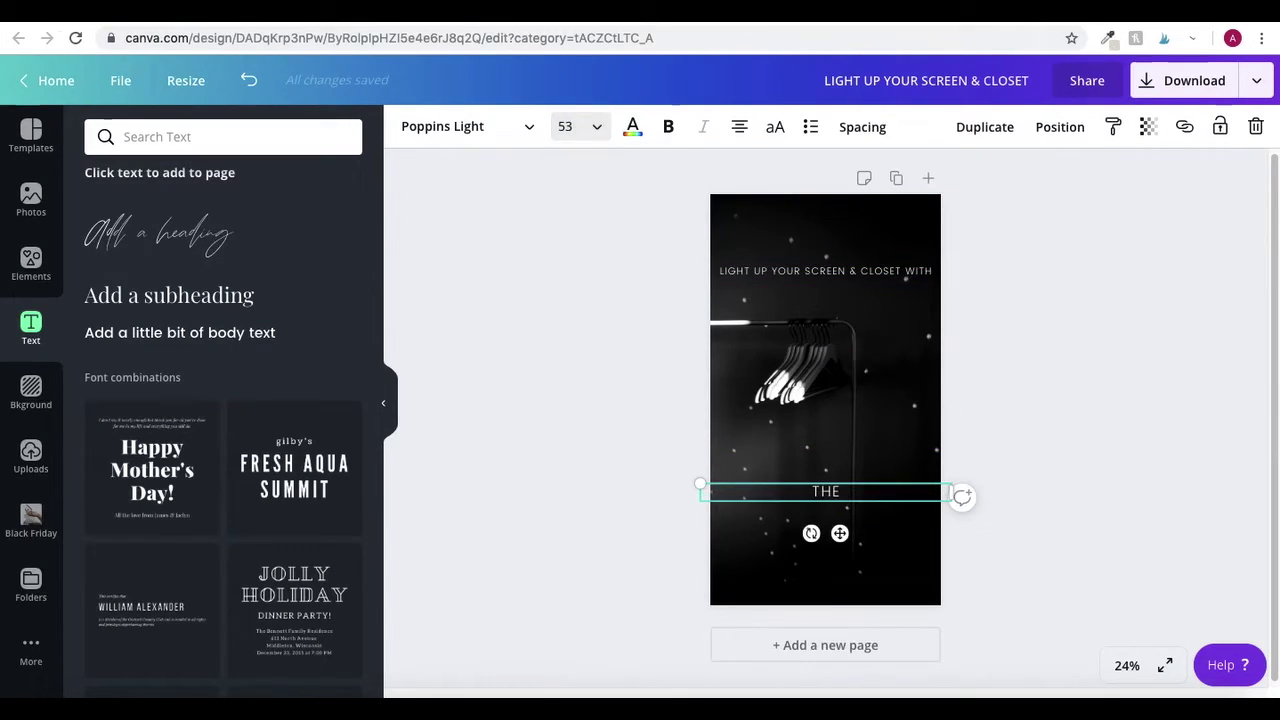
{"action": "left_click", "coordinate": [862, 130]}
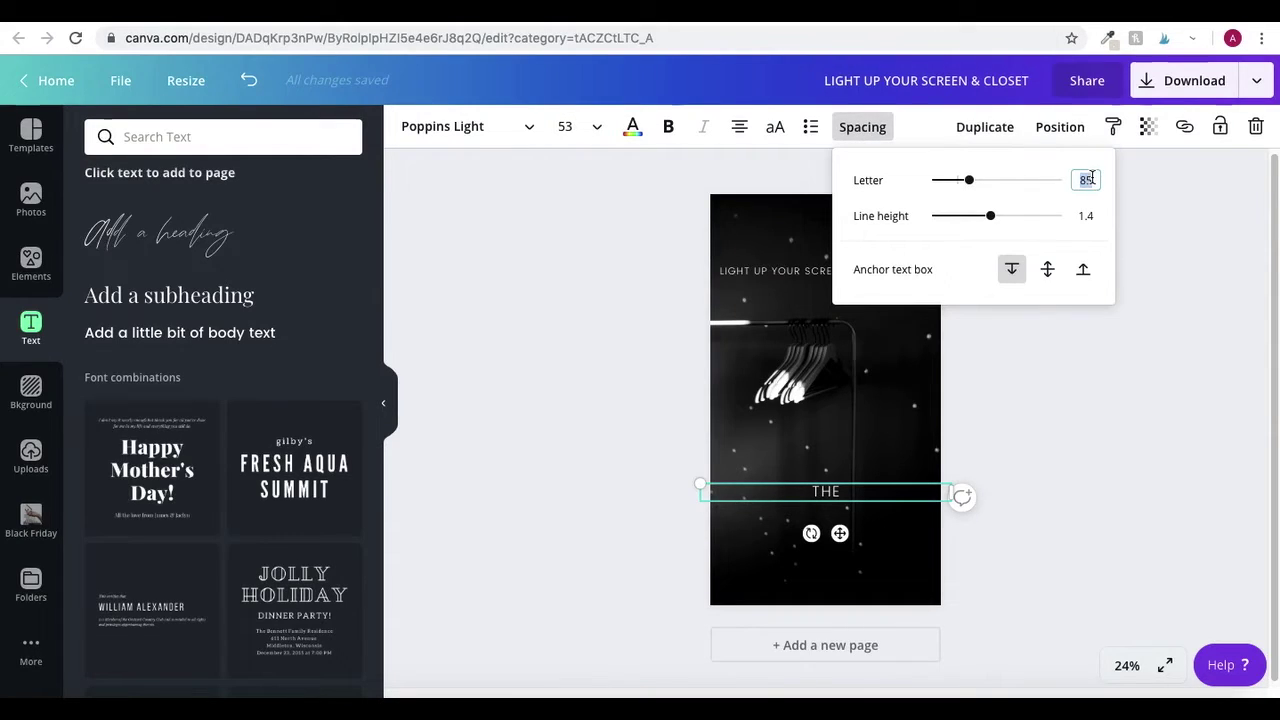
{"action": "left_click", "coordinate": [690, 371]}
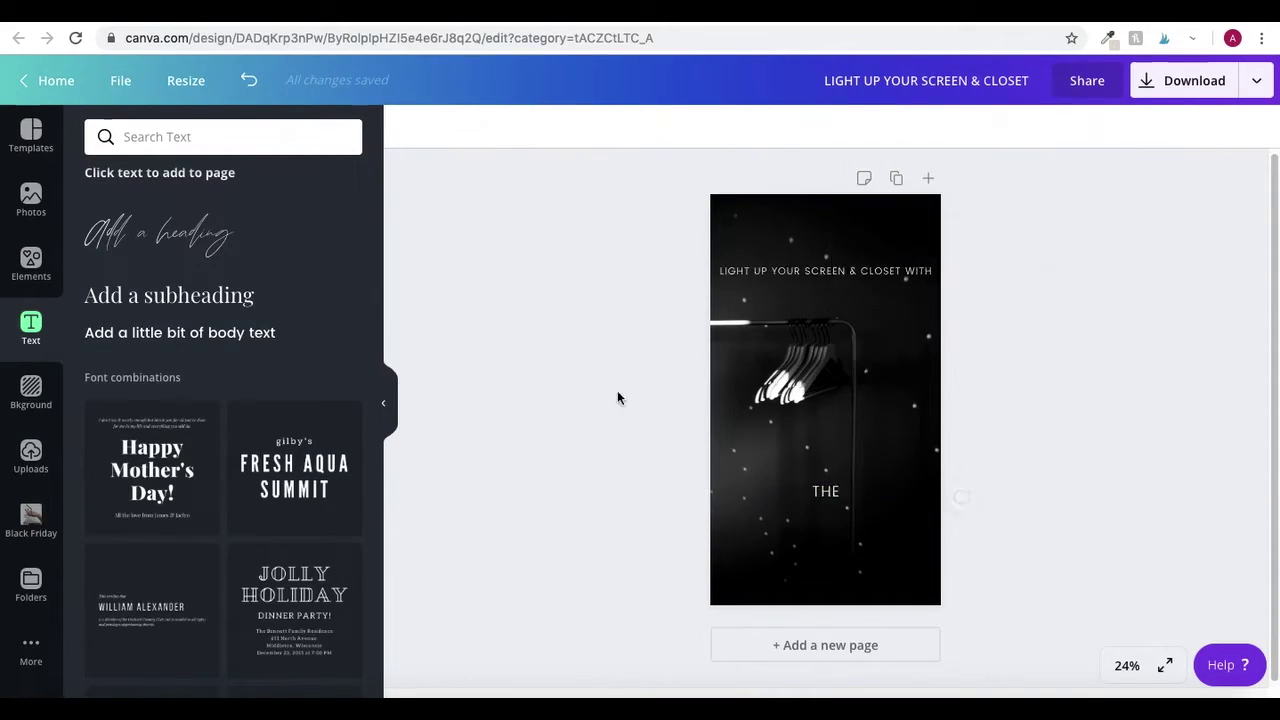
- Add a white 'cyber monday' heading at size 363, centred below THE
{"action": "left_click", "coordinate": [180, 240]}
{"action": "left_click_drag", "start_coordinate": [812, 388], "coordinate": [757, 377]}
{"action": "double_click", "coordinate": [745, 378]}
{"action": "left_click", "coordinate": [632, 128]}
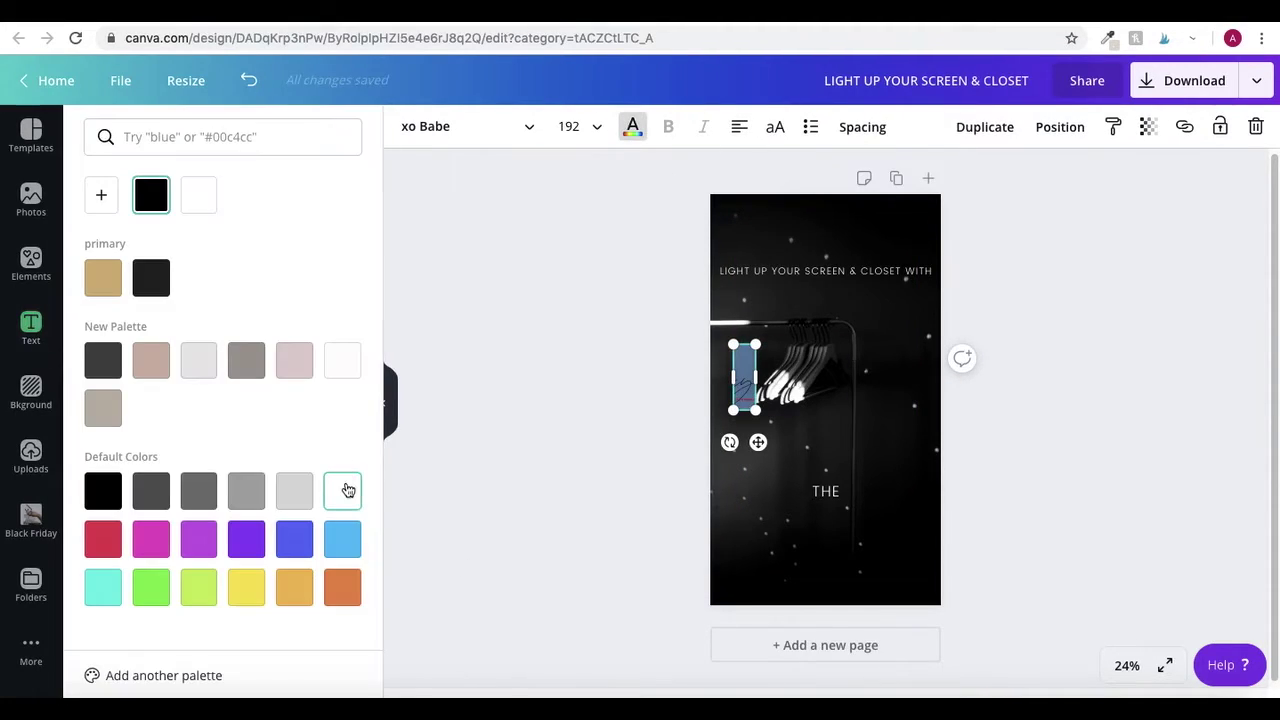
{"action": "left_click", "coordinate": [198, 195]}
{"action": "left_click_drag", "start_coordinate": [757, 377], "coordinate": [962, 365]}
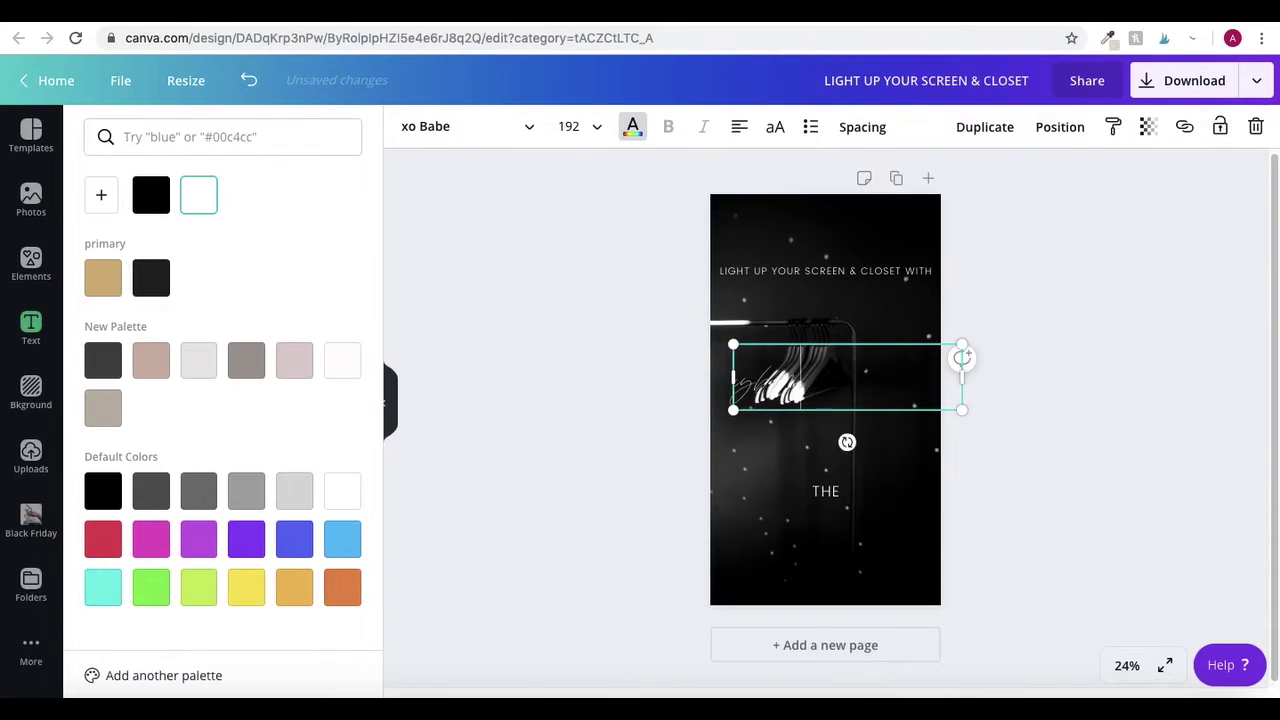
{"action": "left_click", "coordinate": [594, 128]}
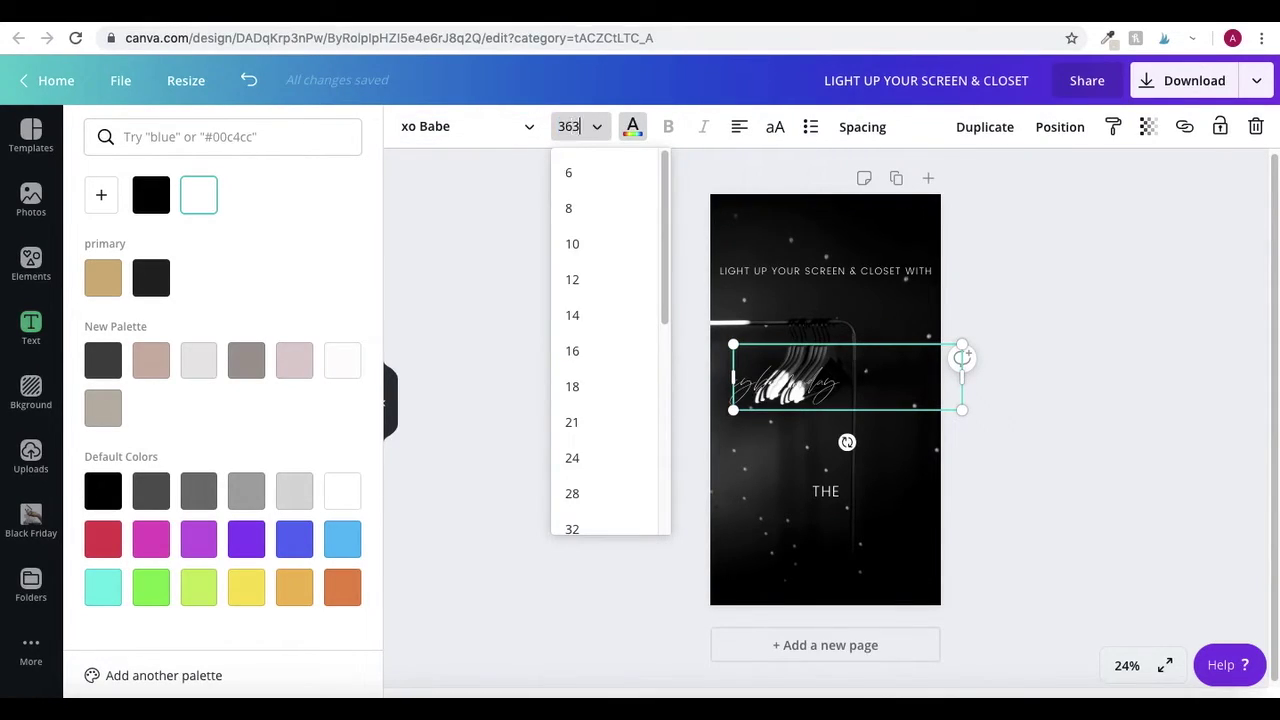
{"action": "key", "text": "Return"}
{"action": "left_click_drag", "start_coordinate": [884, 410], "coordinate": [880, 518]}
{"action": "left_click", "coordinate": [740, 128]}
{"action": "left_click_drag", "start_coordinate": [864, 513], "coordinate": [867, 513]}
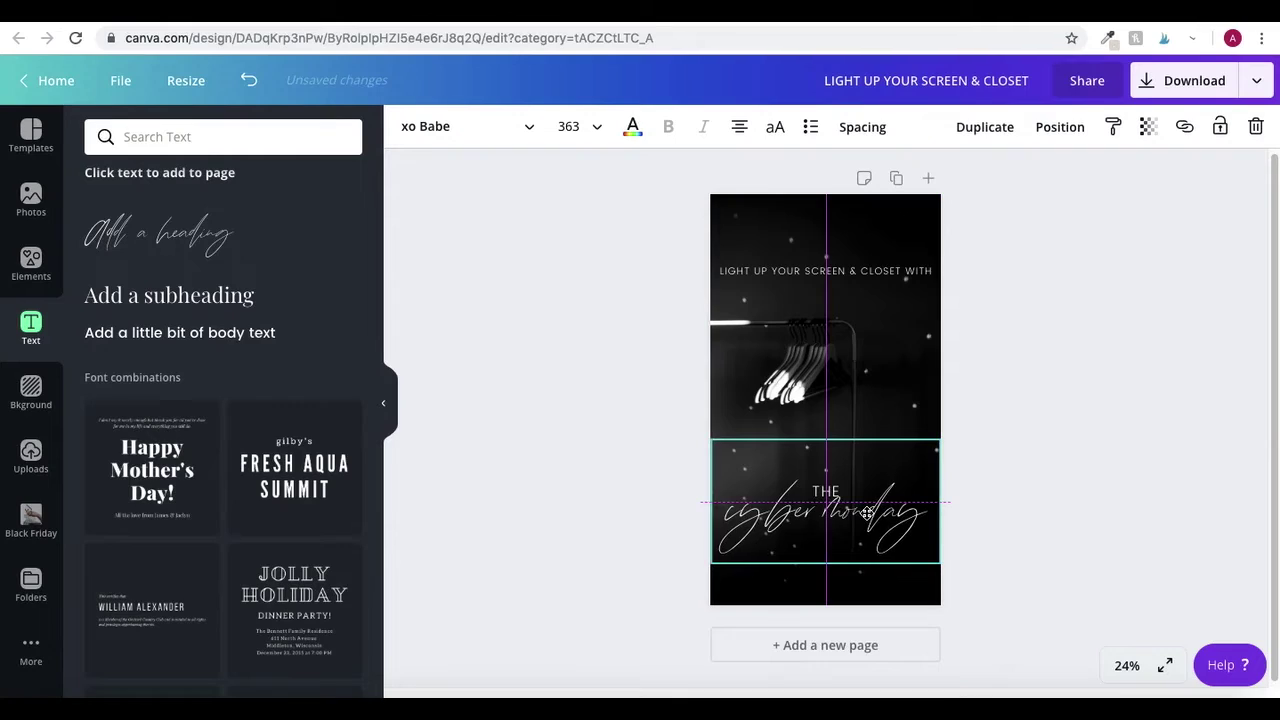
- Add a 'SALE' text box set in Sundays at size 276
{"action": "left_click", "coordinate": [825, 399]}
{"action": "left_click", "coordinate": [632, 126]}
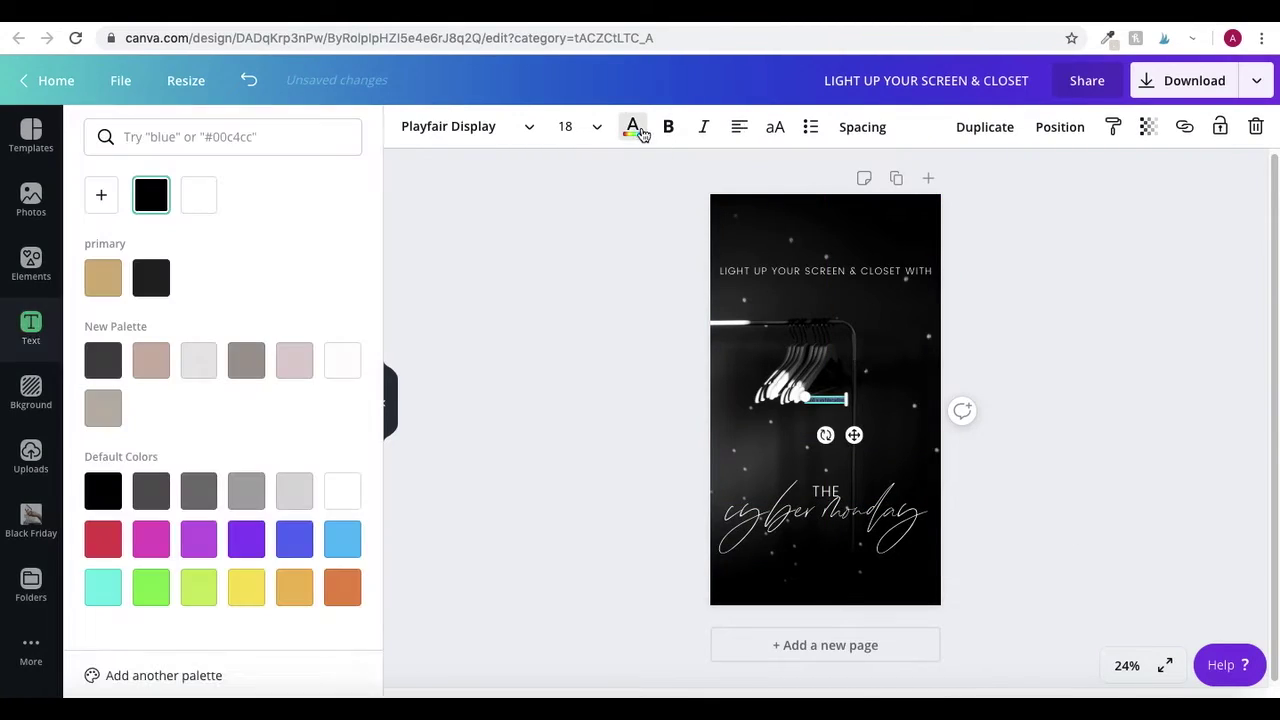
{"action": "left_click_drag", "start_coordinate": [776, 372], "coordinate": [724, 385]}
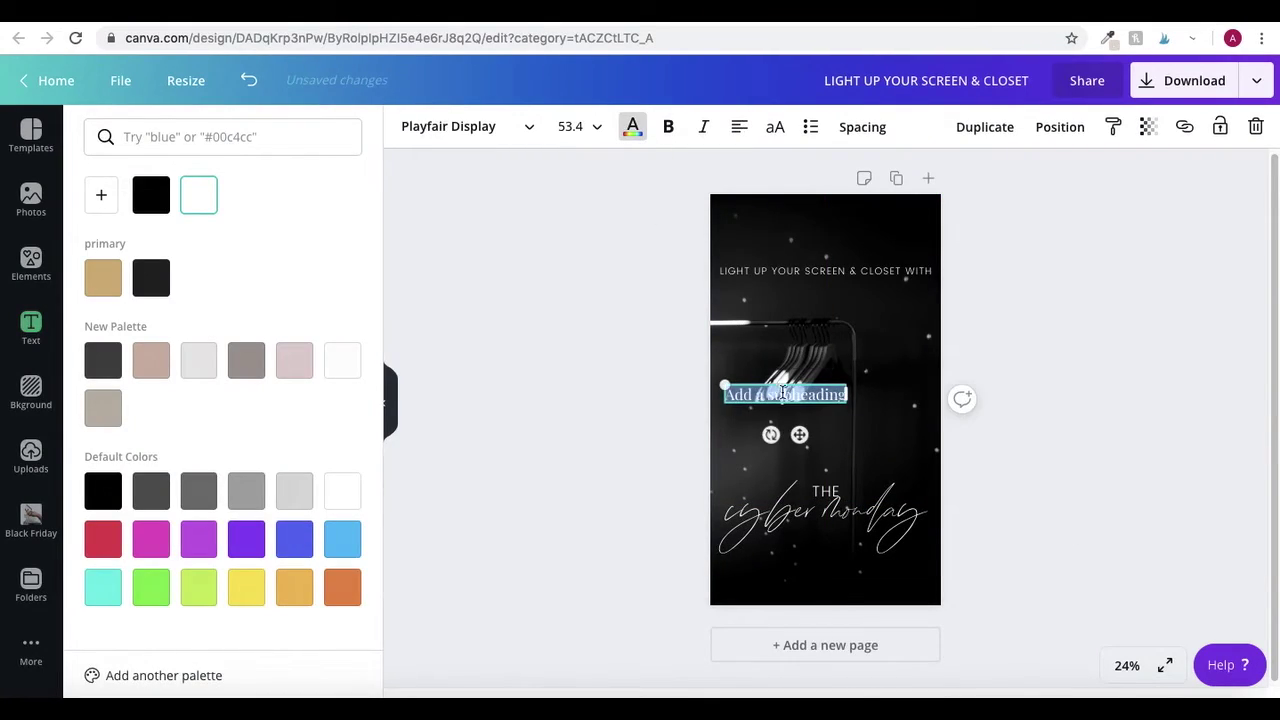
{"action": "type", "text": "SALE"}
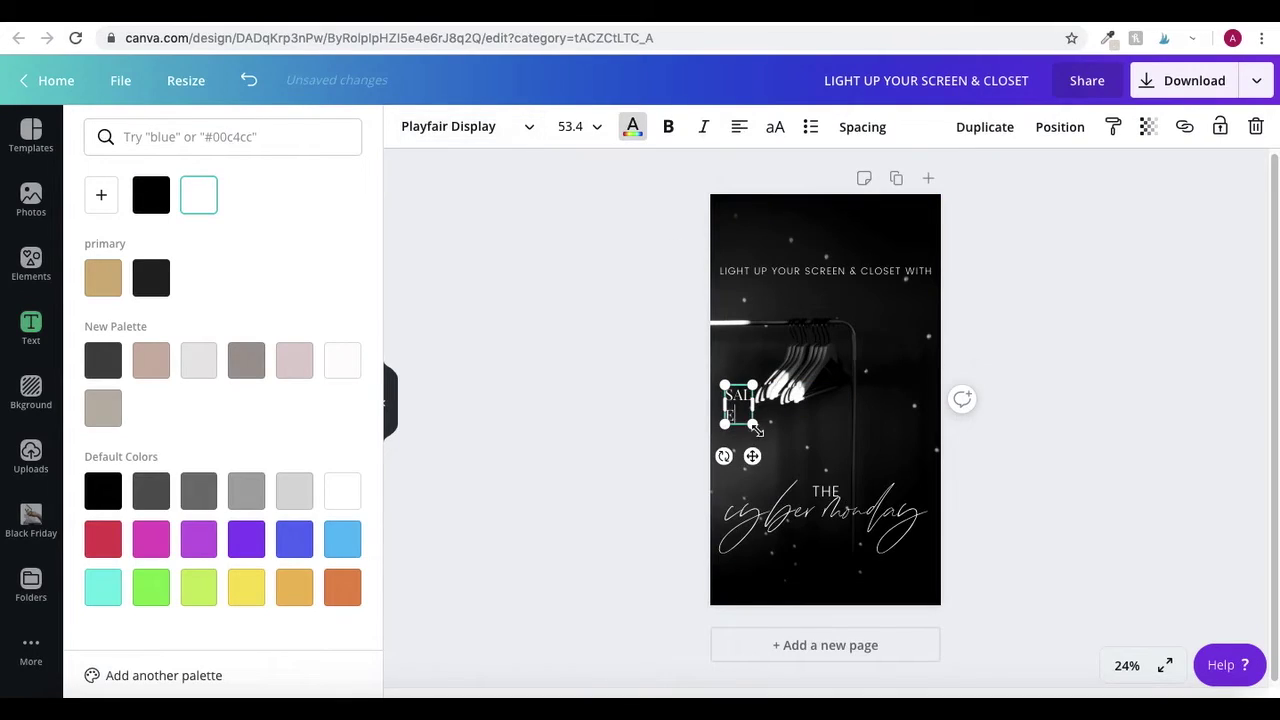
{"action": "left_click_drag", "start_coordinate": [915, 398], "coordinate": [919, 395]}
{"action": "left_click", "coordinate": [503, 126]}
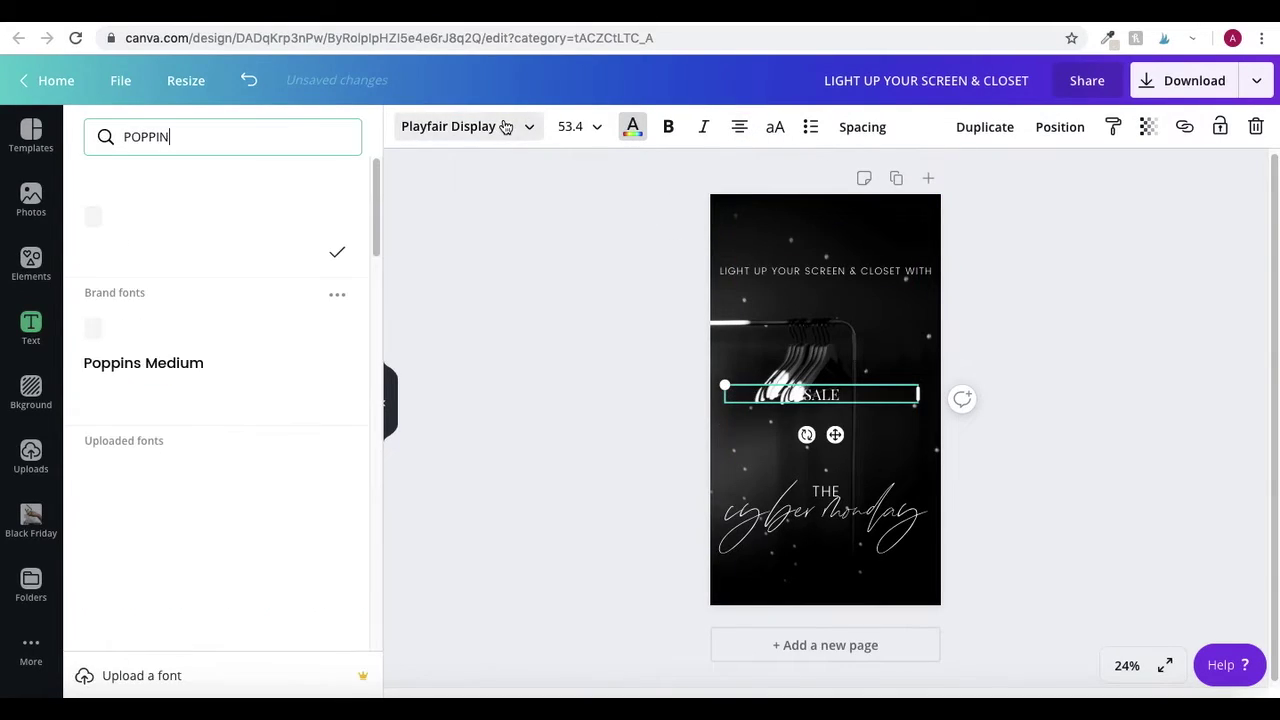
{"action": "key", "text": "BackSpace"}
{"action": "type", "text": "SUND"}
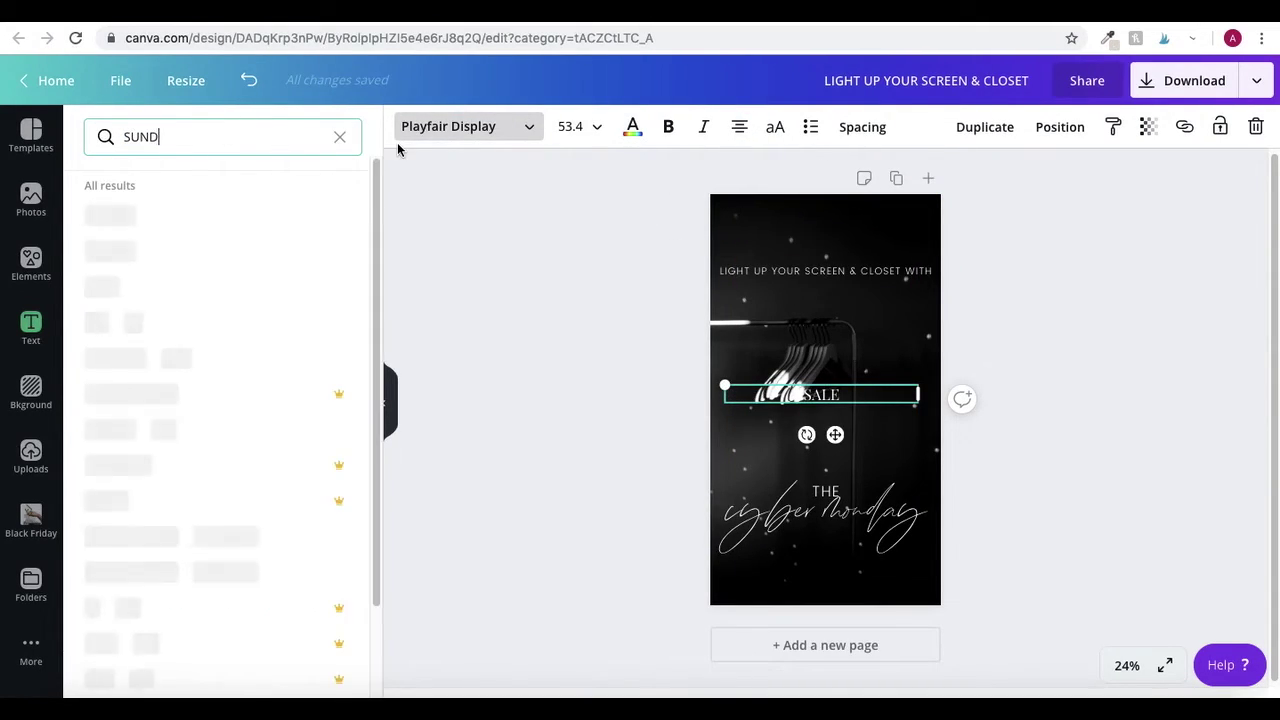
{"action": "left_click", "coordinate": [594, 128]}
{"action": "type", "text": "276"}
{"action": "key", "text": "Return"}
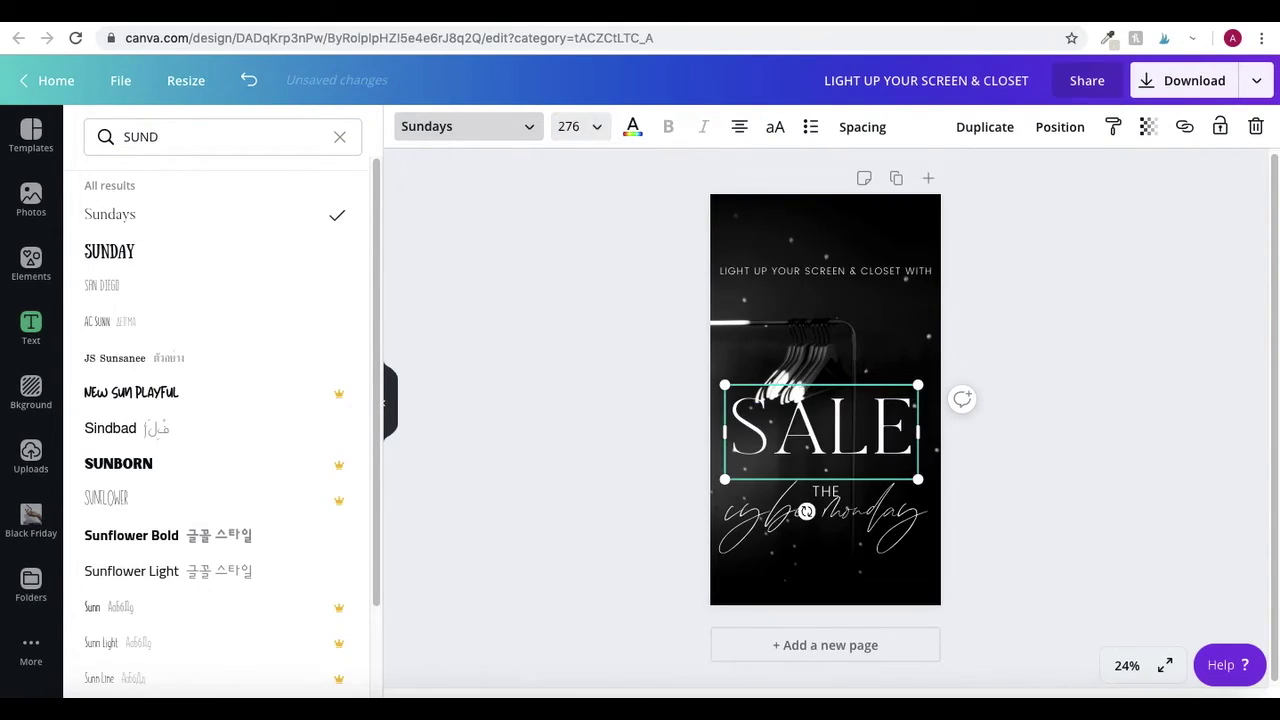
- Place SALE beneath cyber monday and move the three title texts up together
{"action": "left_click_drag", "start_coordinate": [885, 424], "coordinate": [889, 548]}
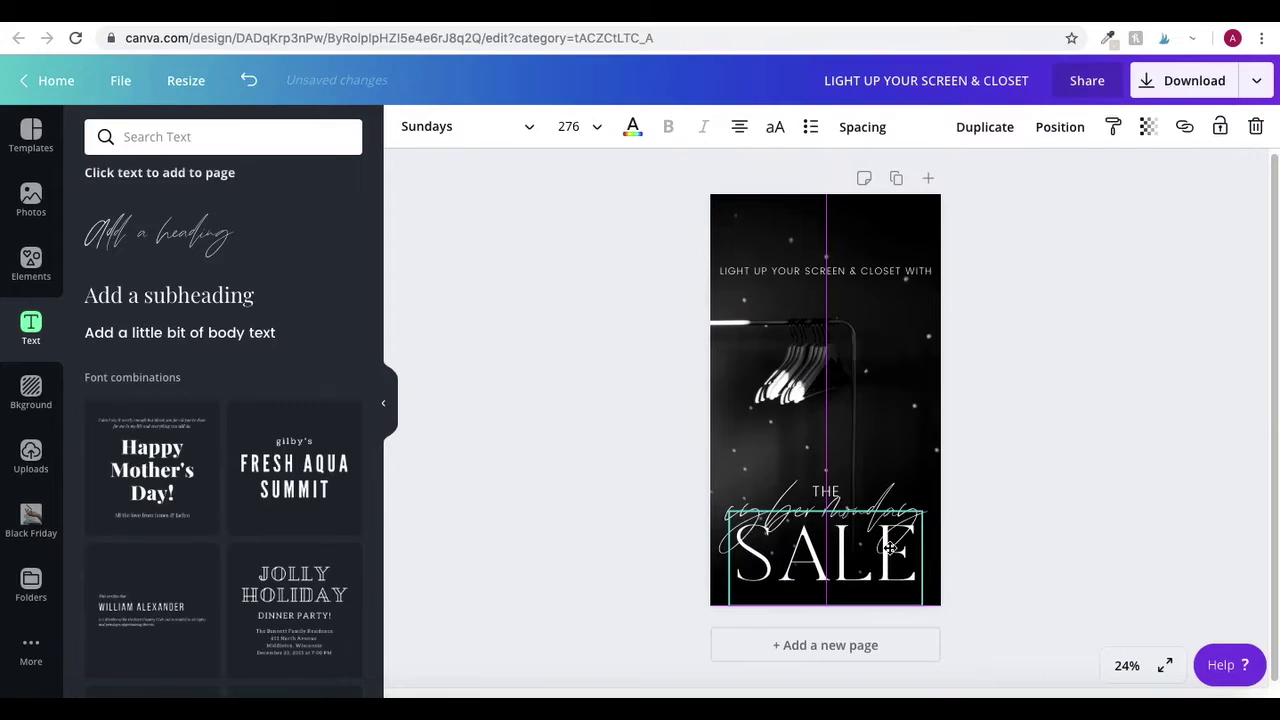
{"action": "left_click_drag", "start_coordinate": [583, 429], "coordinate": [1014, 623]}
{"action": "left_click_drag", "start_coordinate": [868, 545], "coordinate": [864, 495]}
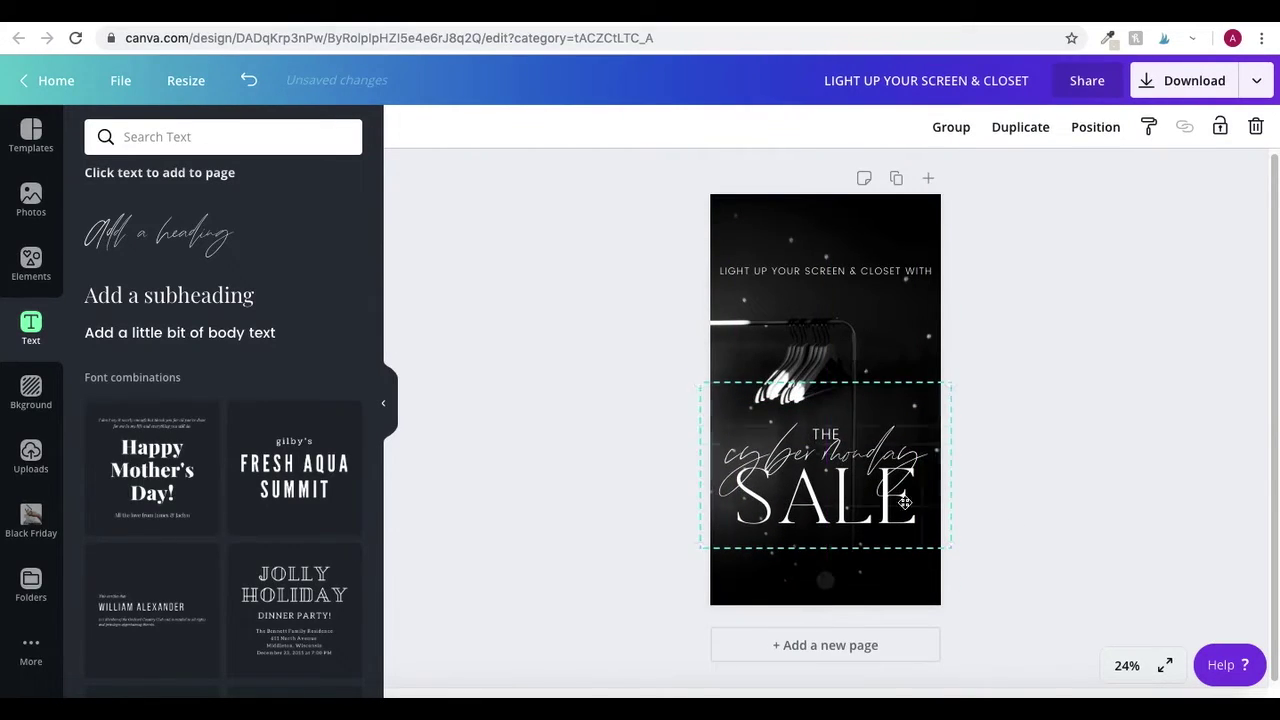
- Add a white body-text line at size 36
{"action": "left_click", "coordinate": [1059, 531]}
{"action": "left_click", "coordinate": [197, 338]}
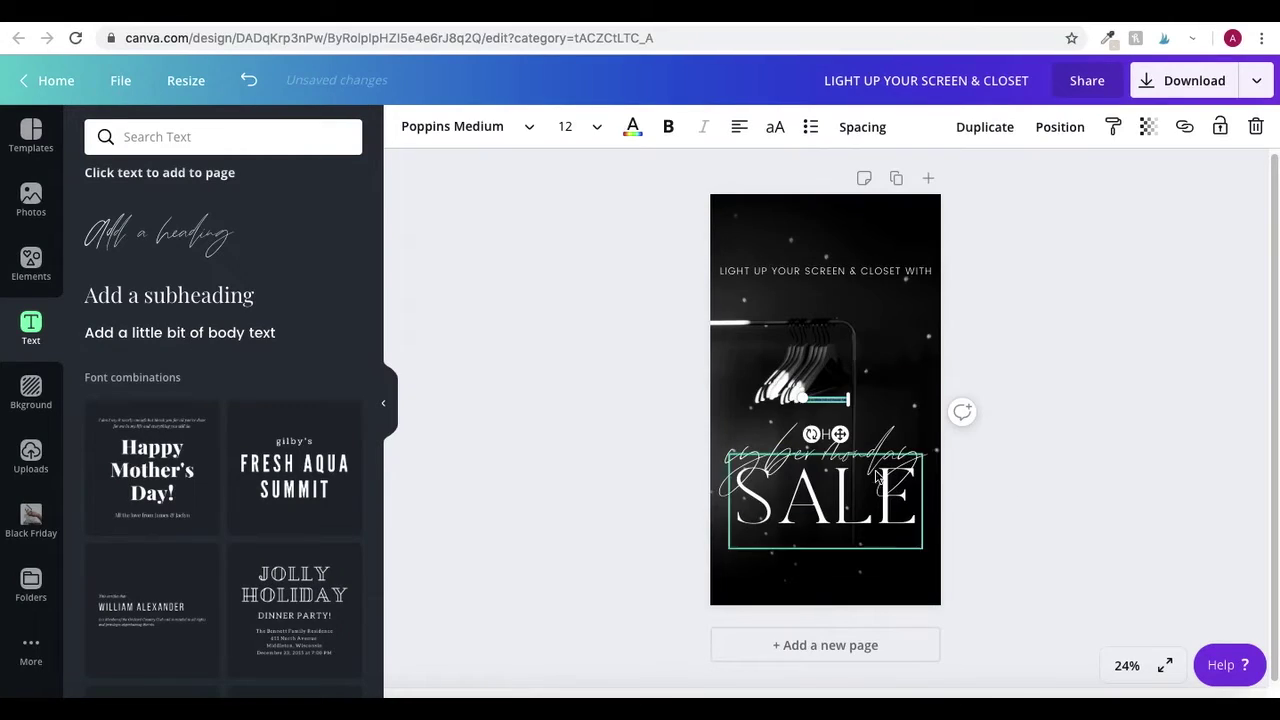
{"action": "left_click_drag", "start_coordinate": [826, 434], "coordinate": [788, 396]}
{"action": "left_click", "coordinate": [632, 126]}
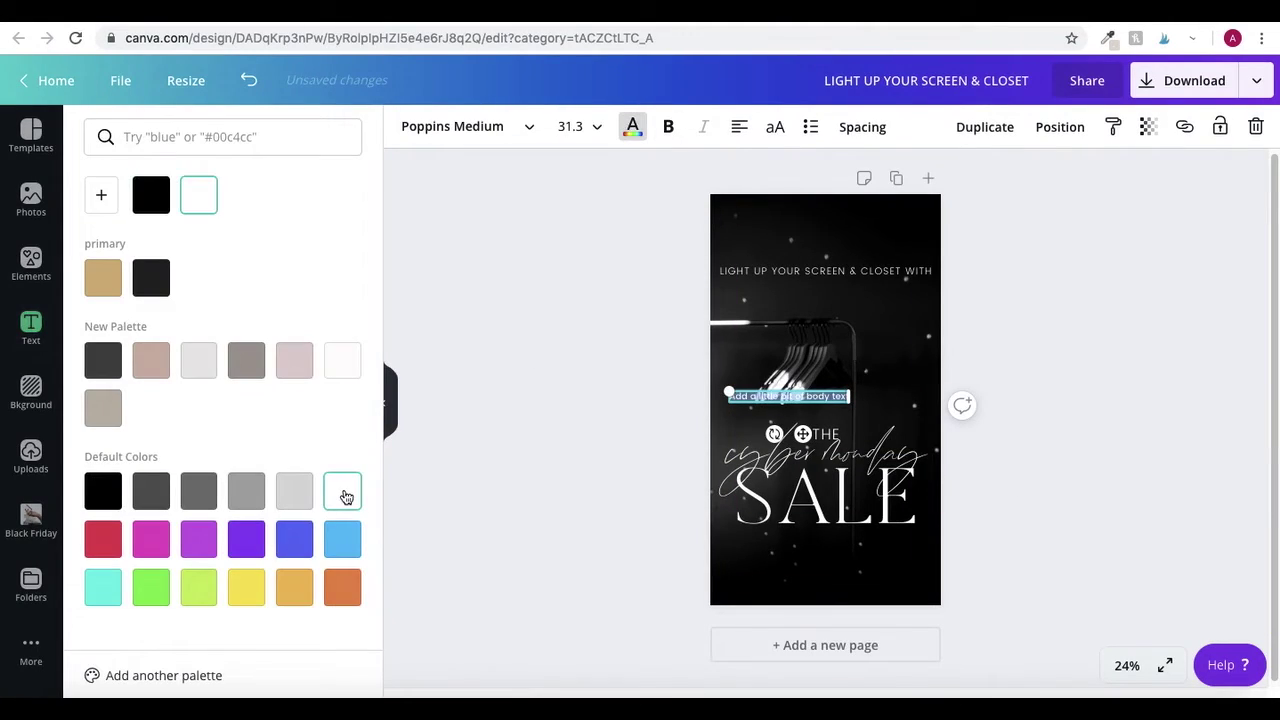
{"action": "left_click", "coordinate": [541, 324]}
{"action": "left_click", "coordinate": [797, 396]}
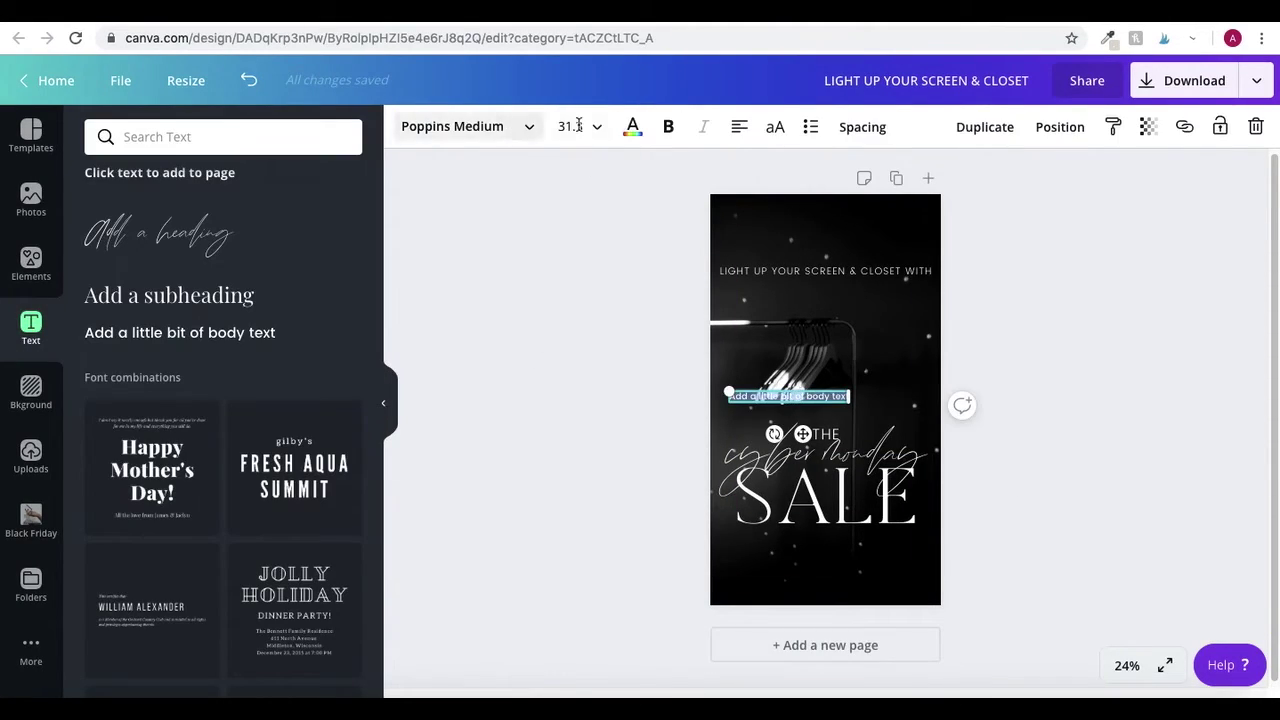
{"action": "left_click", "coordinate": [595, 130]}
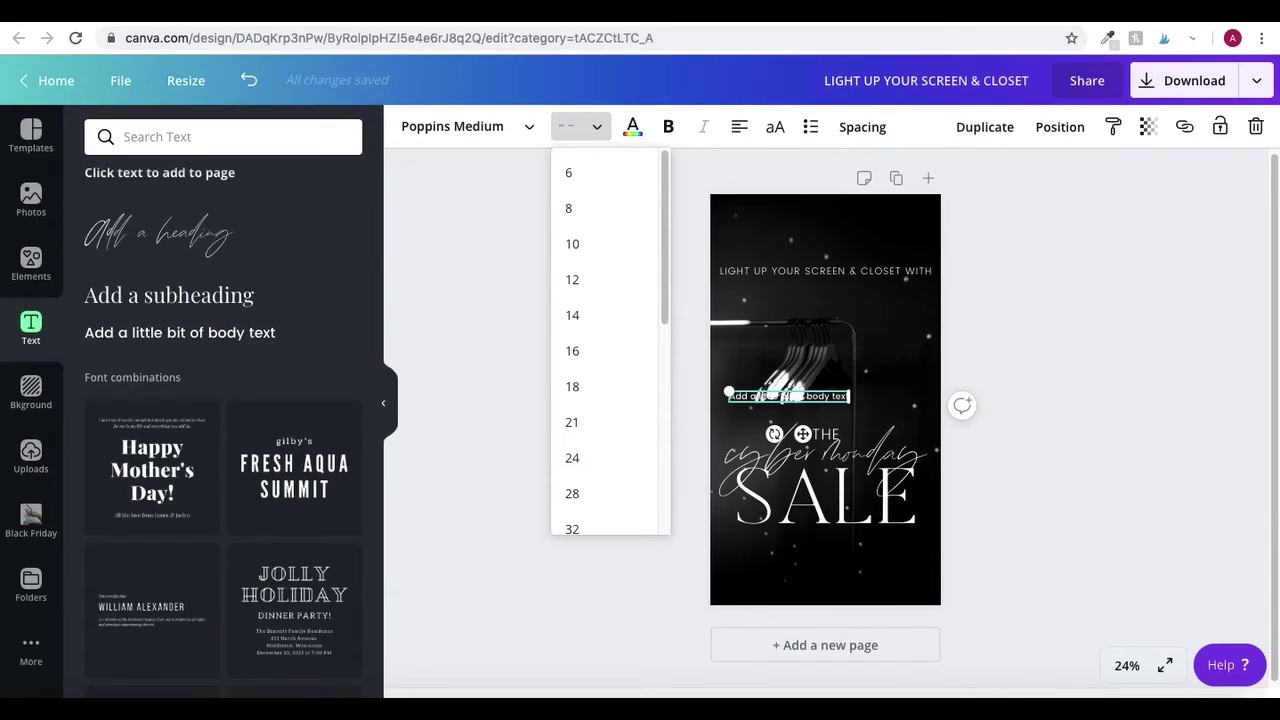
{"action": "type", "text": "36"}
{"action": "key", "text": "Return"}
- Widen the line, type 'DECEMBER 2 TILL MIDNIGHT', and place it just below SALE
{"action": "left_click_drag", "start_coordinate": [862, 403], "coordinate": [930, 404]}
{"action": "left_click", "coordinate": [870, 397]}
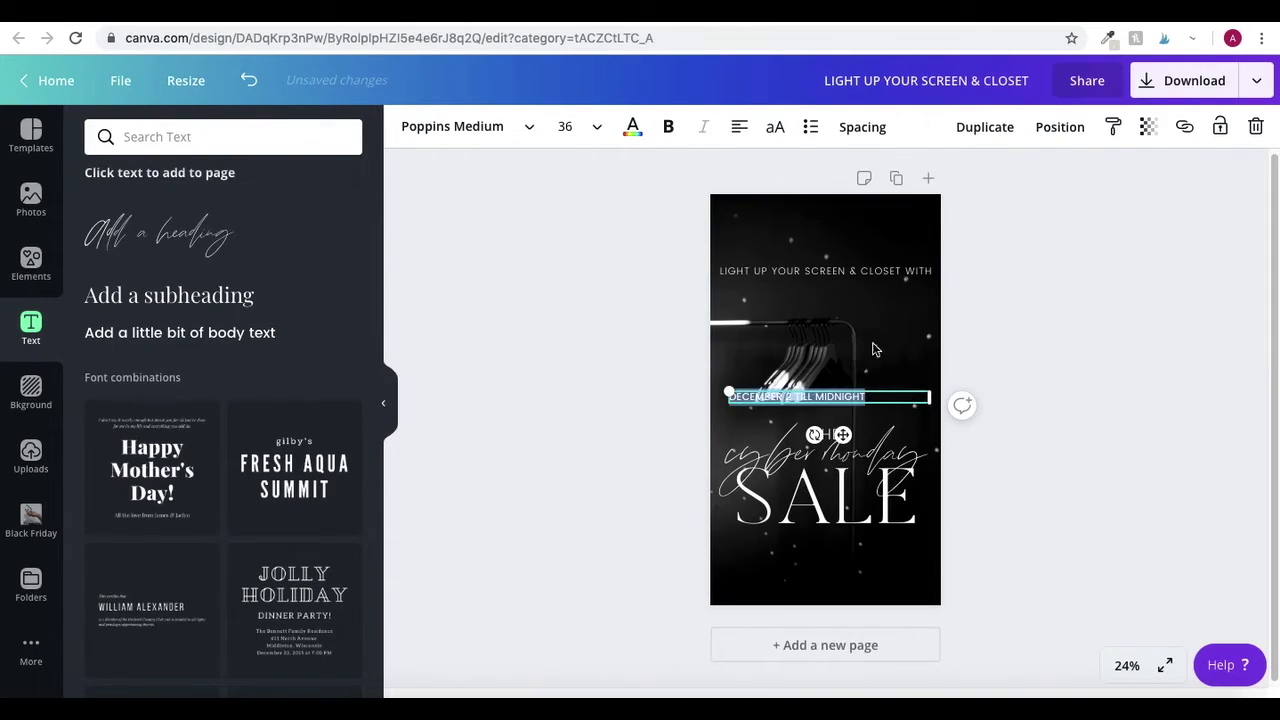
{"action": "left_click_drag", "start_coordinate": [879, 397], "coordinate": [877, 535]}
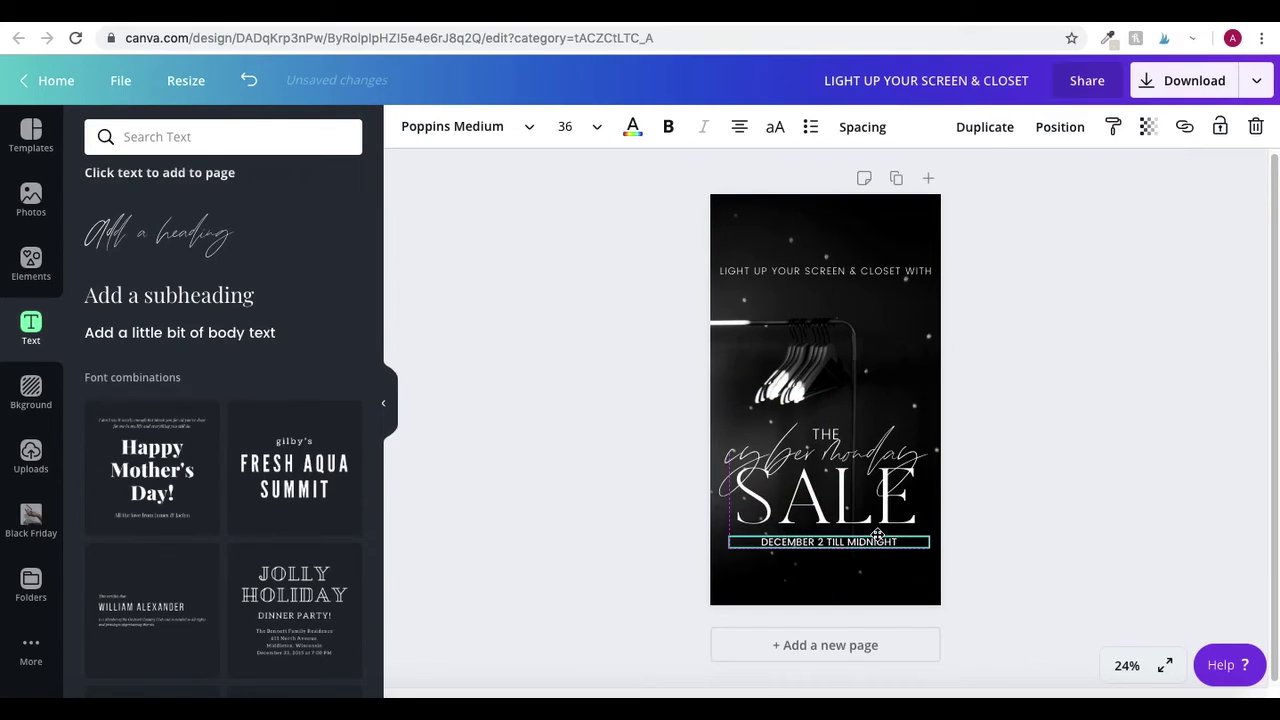
{"action": "left_click_drag", "start_coordinate": [626, 382], "coordinate": [960, 551]}
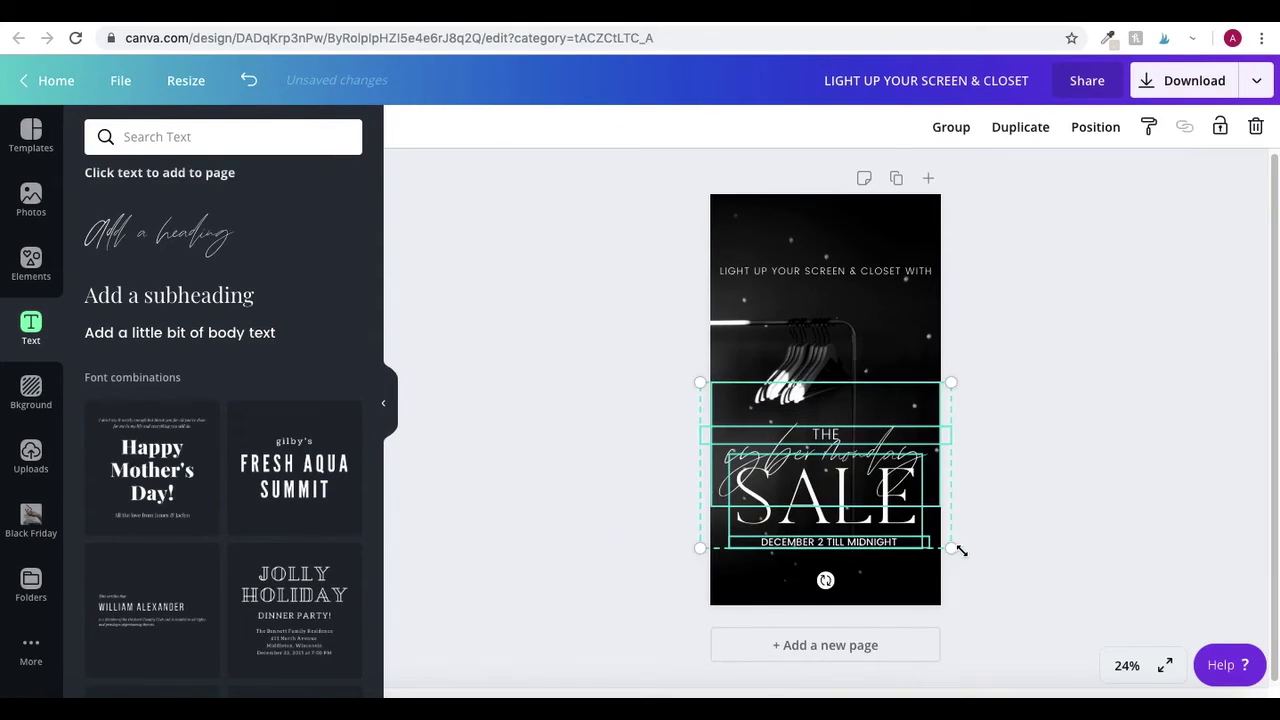
{"action": "left_click", "coordinate": [413, 353]}
{"action": "left_click", "coordinate": [31, 262]}
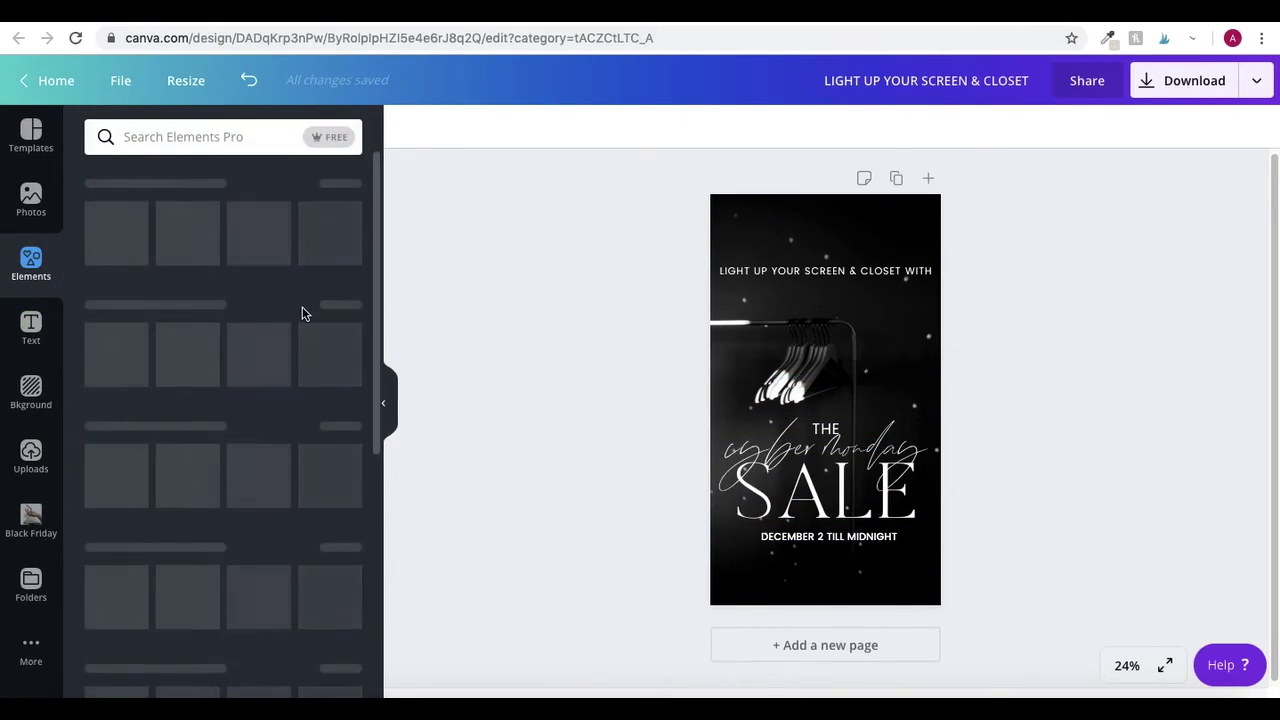
- Add a short straight line, rotate it vertical, and place it at the top centre
{"action": "left_click", "coordinate": [190, 234]}
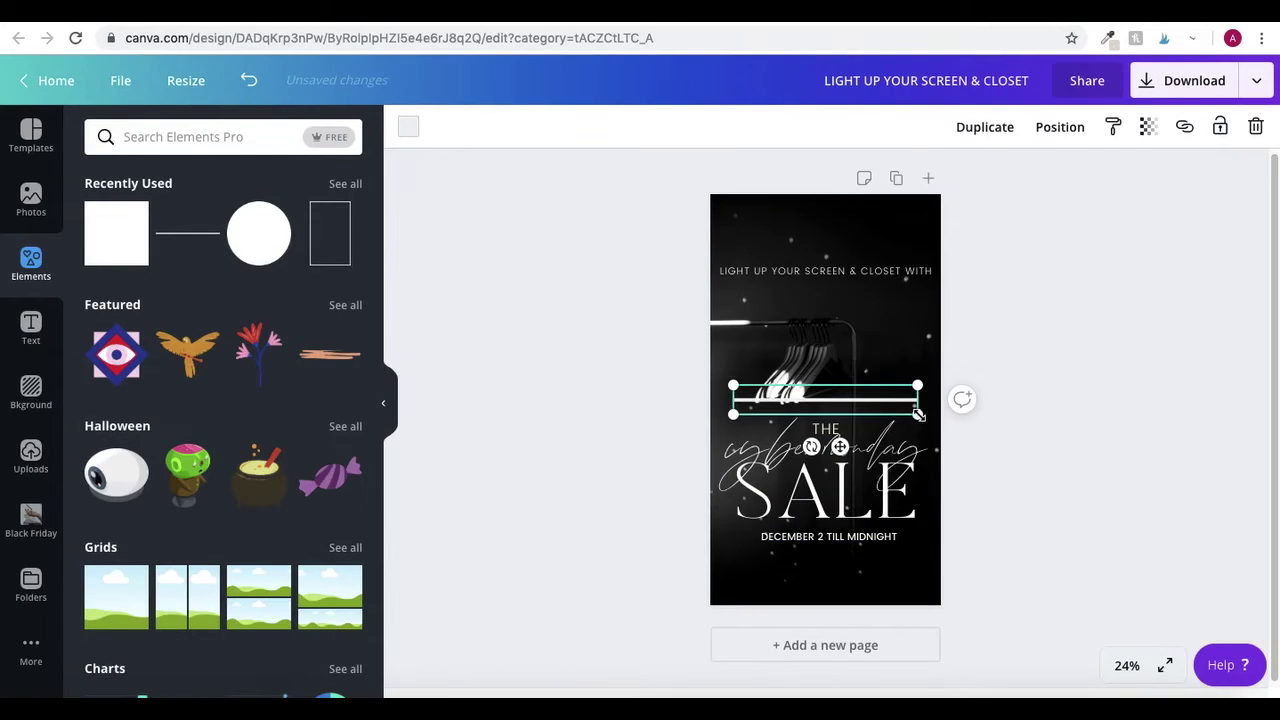
{"action": "left_click_drag", "start_coordinate": [910, 405], "coordinate": [837, 401]}
{"action": "left_click", "coordinate": [408, 126]}
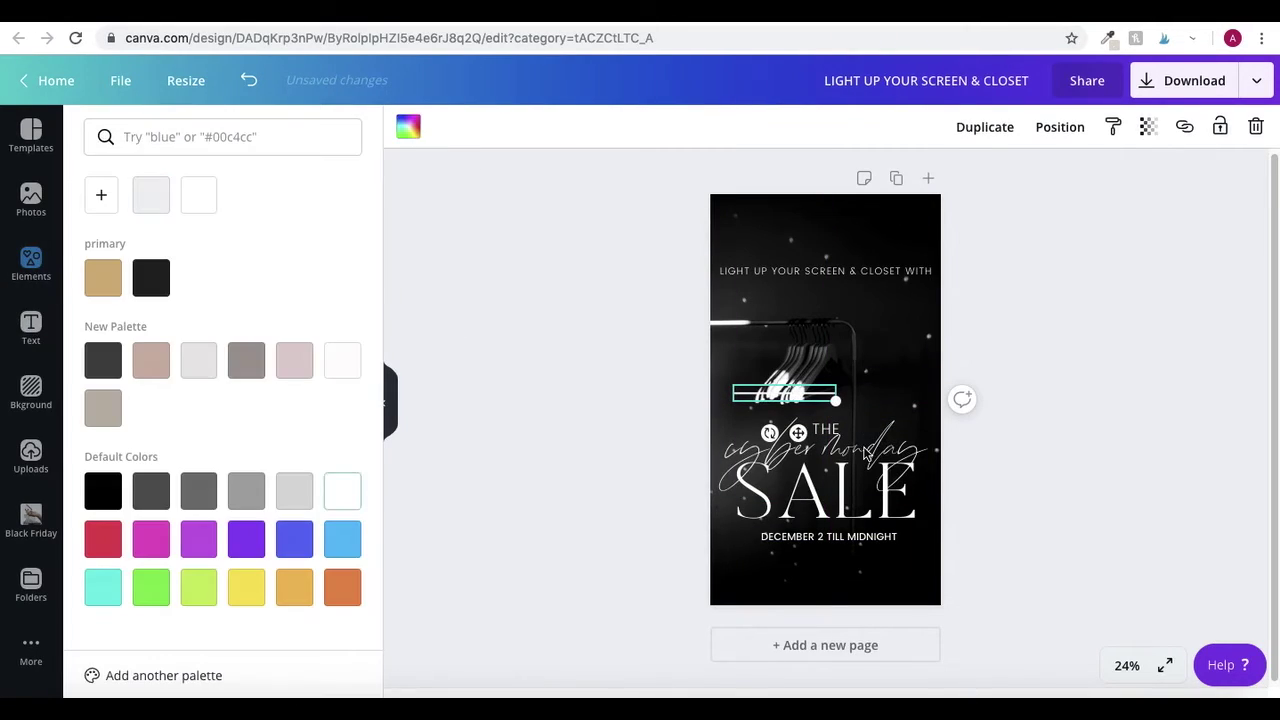
{"action": "left_click_drag", "start_coordinate": [769, 432], "coordinate": [866, 405]}
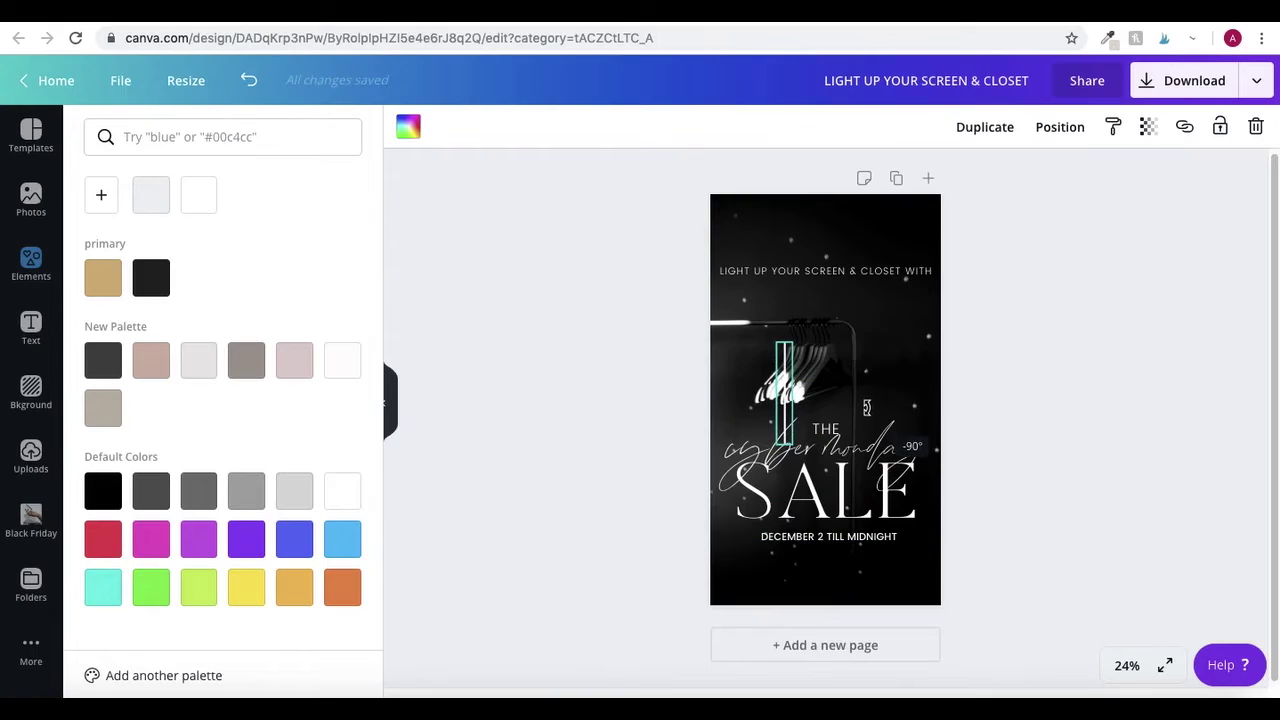
{"action": "left_click_drag", "start_coordinate": [785, 381], "coordinate": [828, 217]}
- Nudge the top text down, align the top line, and place a copy at the page bottom
{"action": "left_click", "coordinate": [825, 270]}
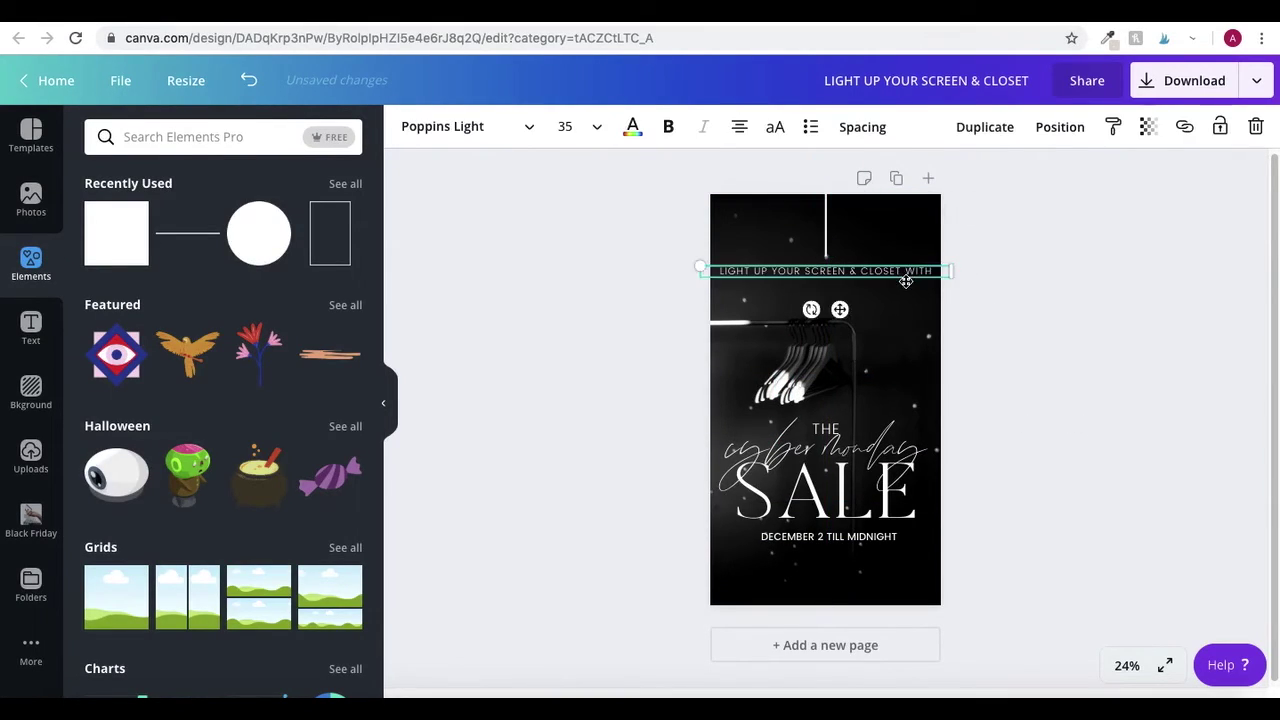
{"action": "left_click_drag", "start_coordinate": [825, 270], "coordinate": [825, 283]}
{"action": "left_click_drag", "start_coordinate": [834, 229], "coordinate": [827, 234]}
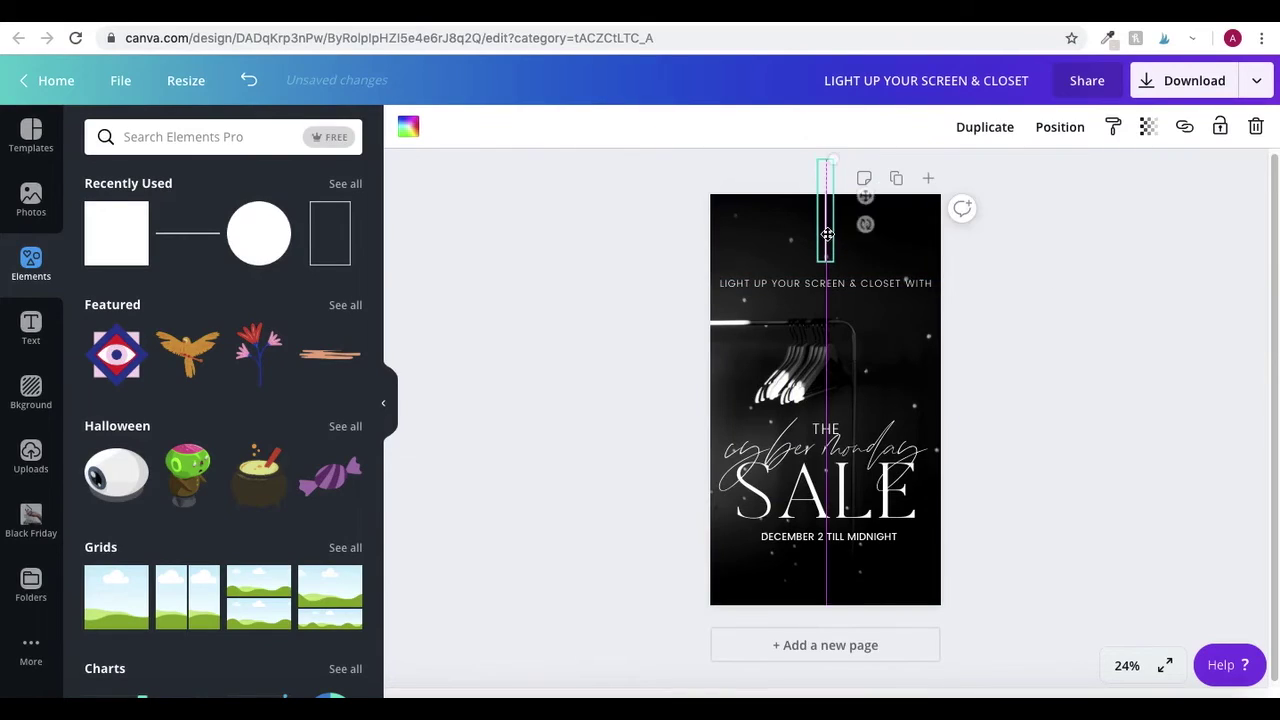
{"action": "left_click_drag", "start_coordinate": [829, 296], "coordinate": [833, 630]}
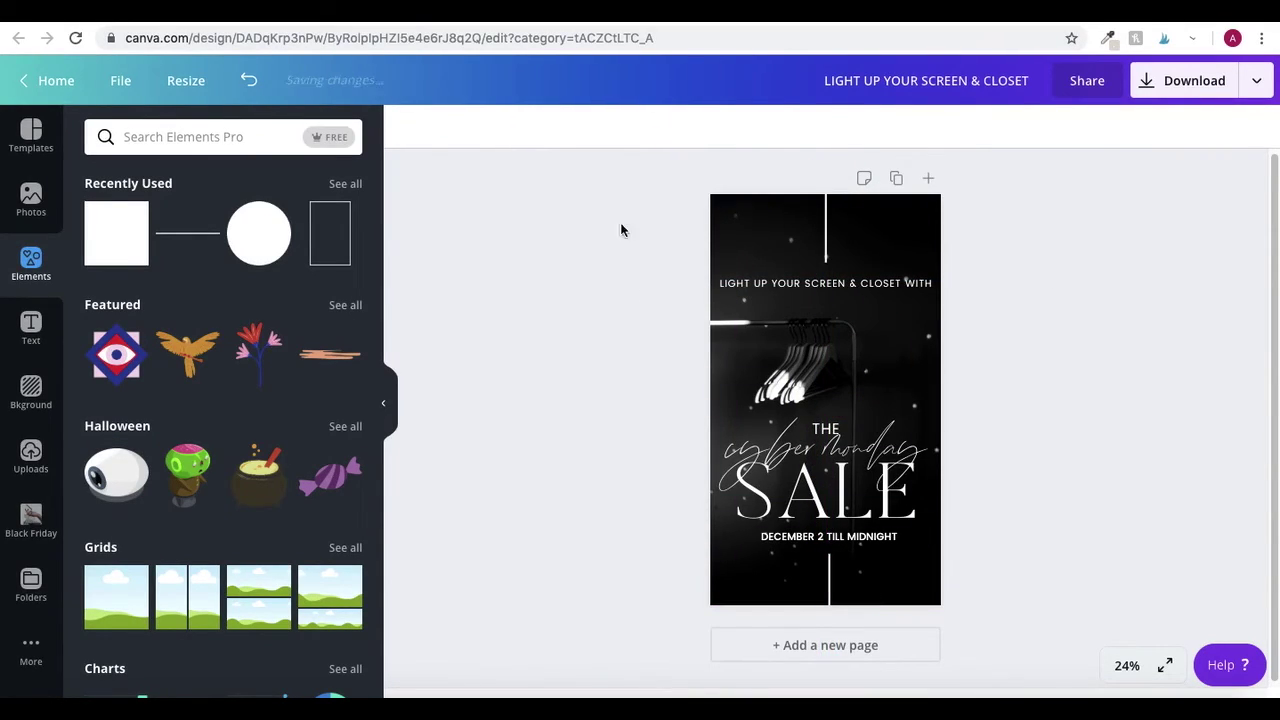
- Centre all page elements horizontally
{"action": "left_click_drag", "start_coordinate": [618, 217], "coordinate": [1091, 520]}
{"action": "left_click", "coordinate": [1094, 126]}
{"action": "left_click", "coordinate": [1029, 323]}
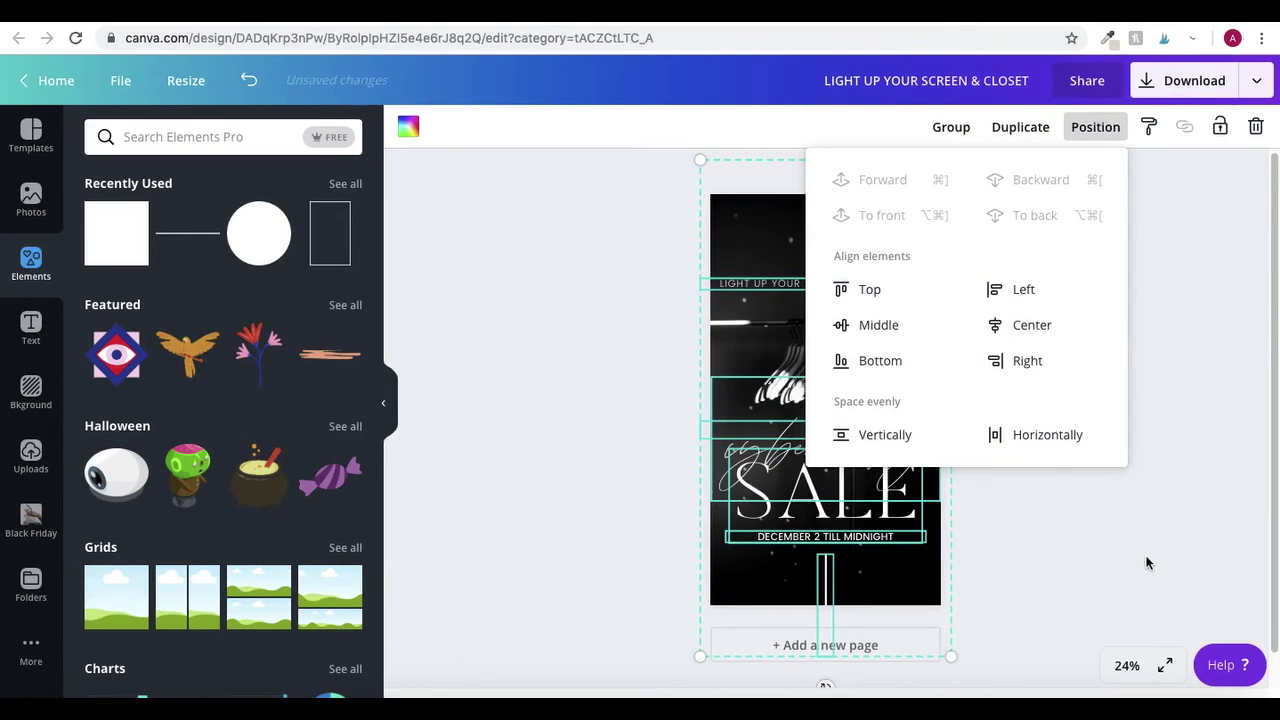
{"action": "left_click", "coordinate": [639, 198]}
{"action": "key", "text": "ctrl+a"}
{"action": "left_click_drag", "start_coordinate": [846, 487], "coordinate": [843, 487]}
{"action": "left_click", "coordinate": [1074, 469]}
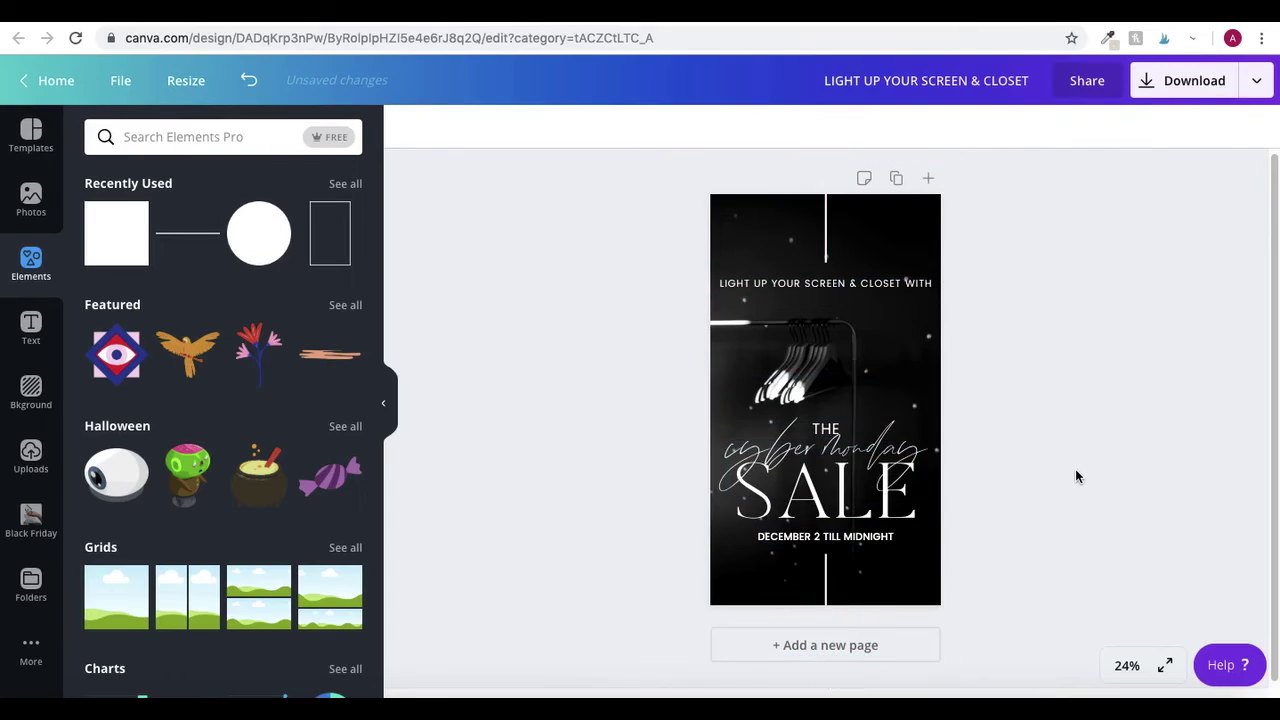
- Export the clothes-rack story as Animation (MP4), previewing Pan, Block and Rise before choosing Fade
{"action": "left_click", "coordinate": [1178, 88]}
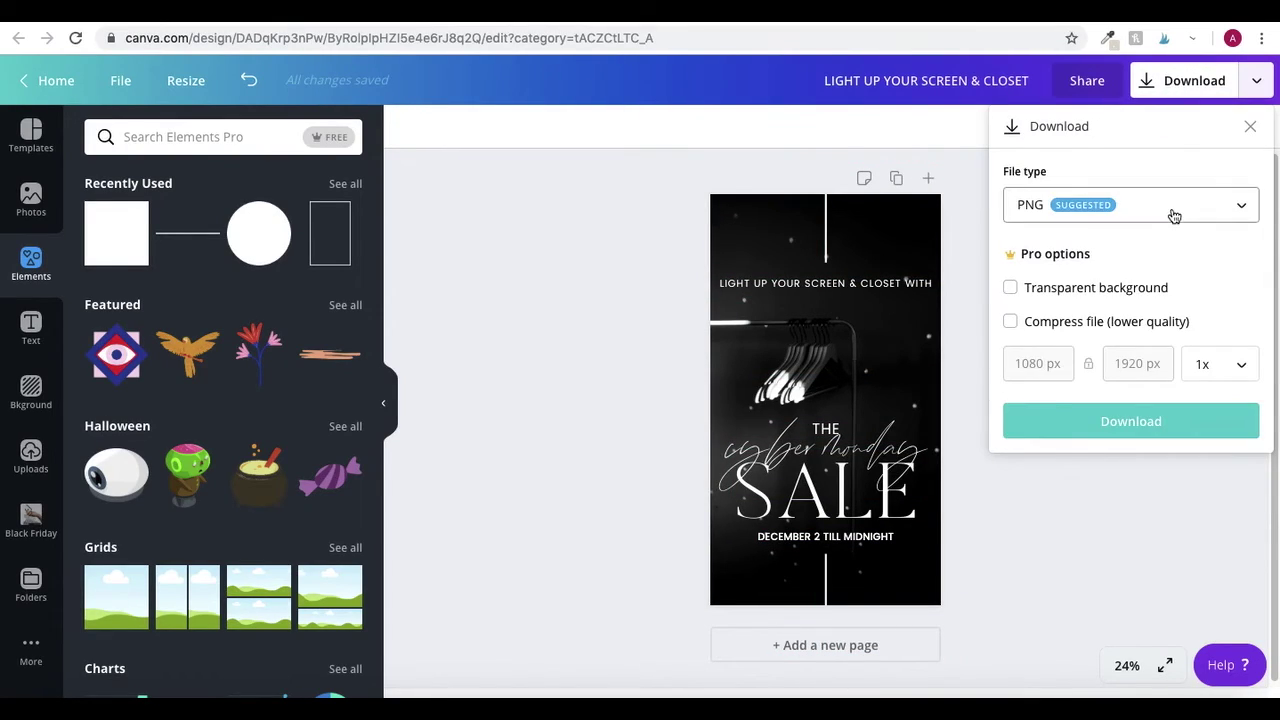
{"action": "left_click", "coordinate": [1174, 210]}
{"action": "left_click", "coordinate": [1114, 472]}
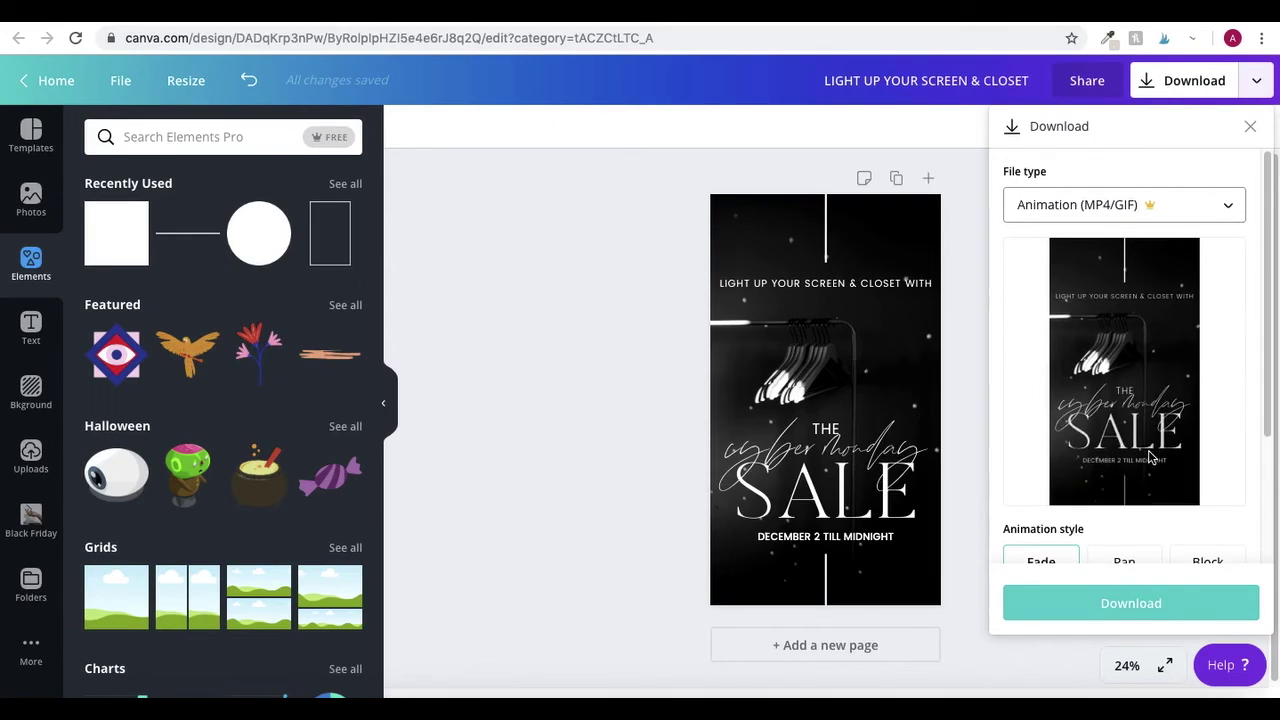
{"action": "scroll", "coordinate": [1150, 457], "scroll_direction": "down", "scroll_amount": 3}
{"action": "left_click", "coordinate": [1139, 452]}
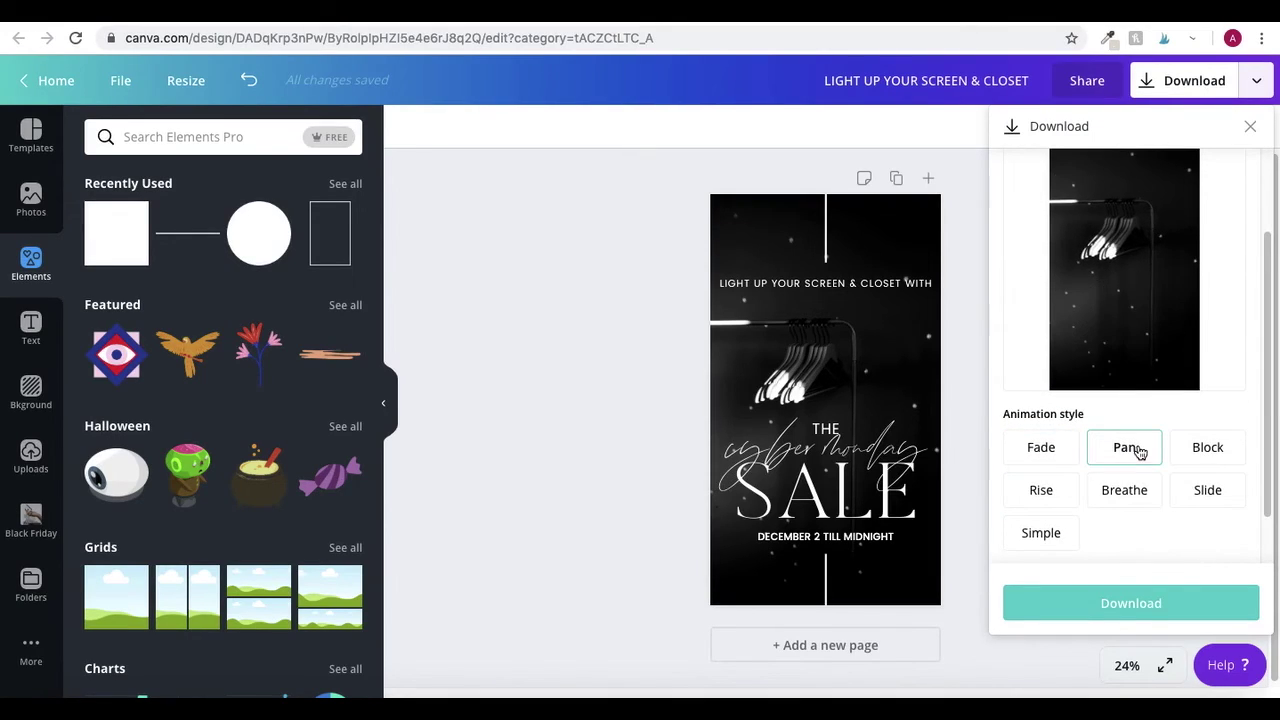
{"action": "left_click", "coordinate": [1221, 460]}
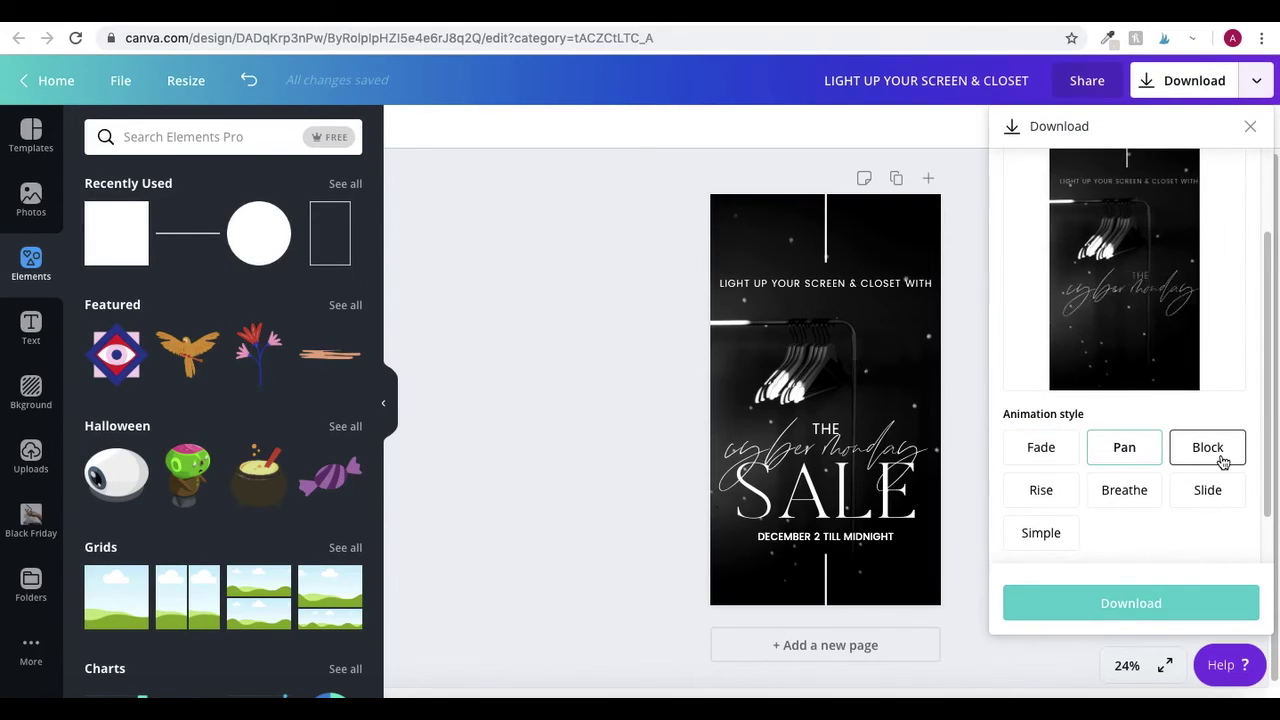
{"action": "left_click", "coordinate": [1036, 503]}
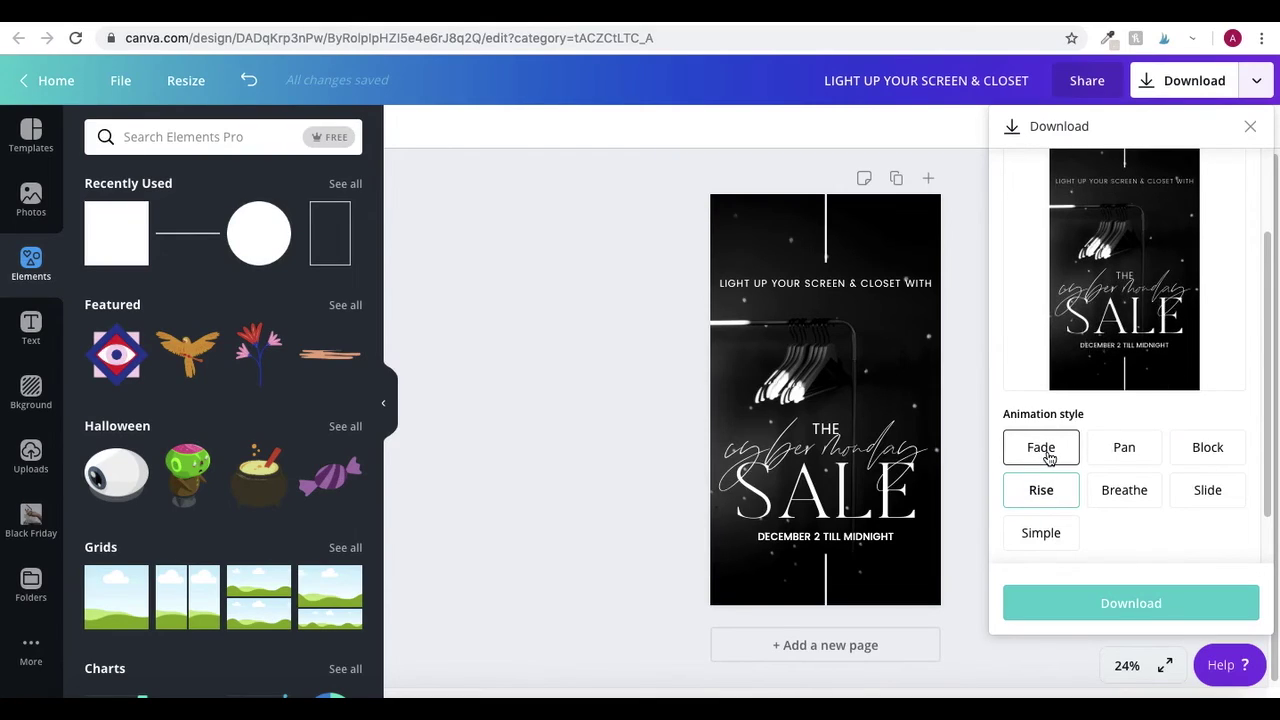
{"action": "left_click", "coordinate": [1048, 457]}
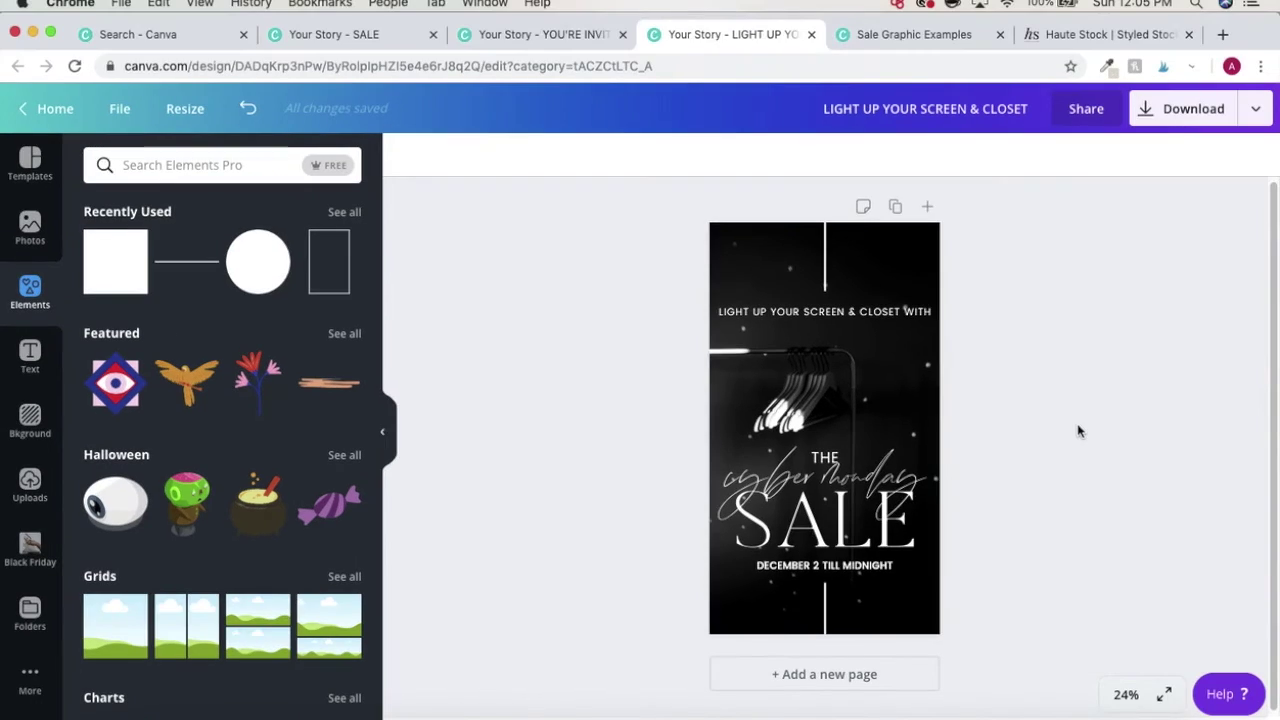
- Open animation (3).mp4 in QuickTime Player, play it, then play the second sale story video beside it
{"action": "left_click", "coordinate": [1098, 703]}
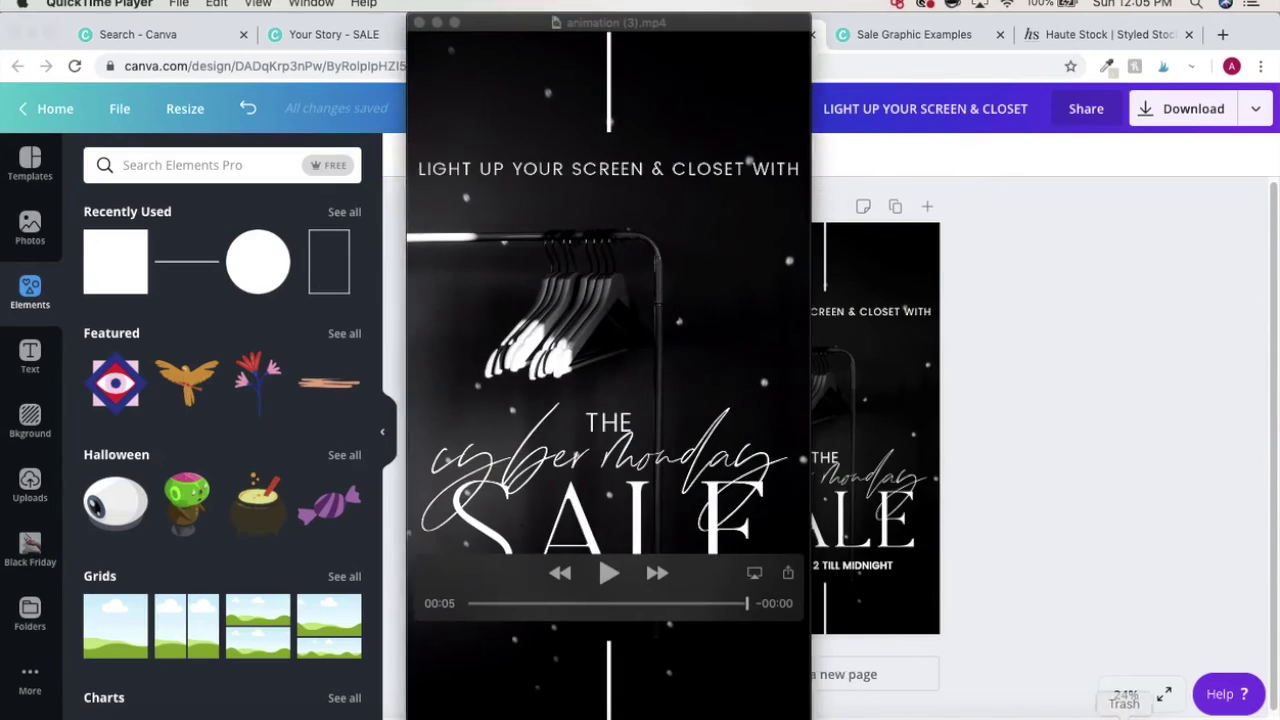
{"action": "left_click", "coordinate": [611, 575]}
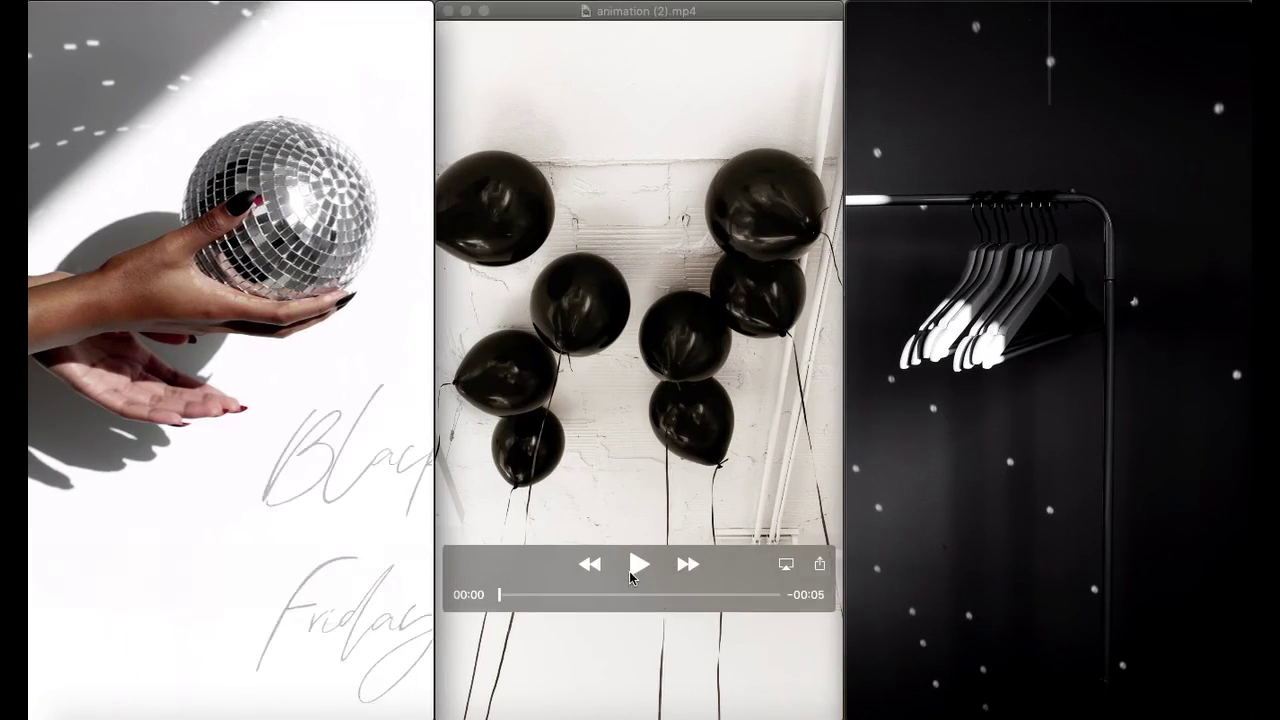
{"action": "left_click", "coordinate": [631, 576]}
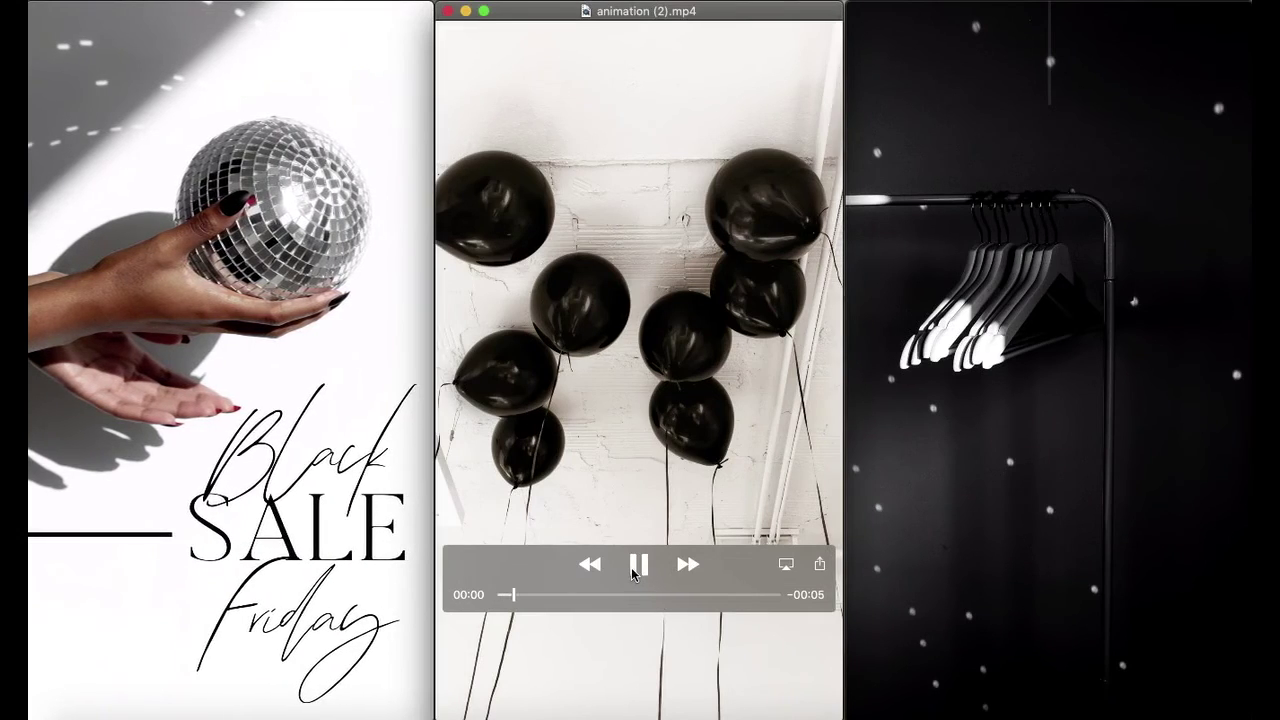
{"action": "mouse_move", "coordinate": [1047, 574]}
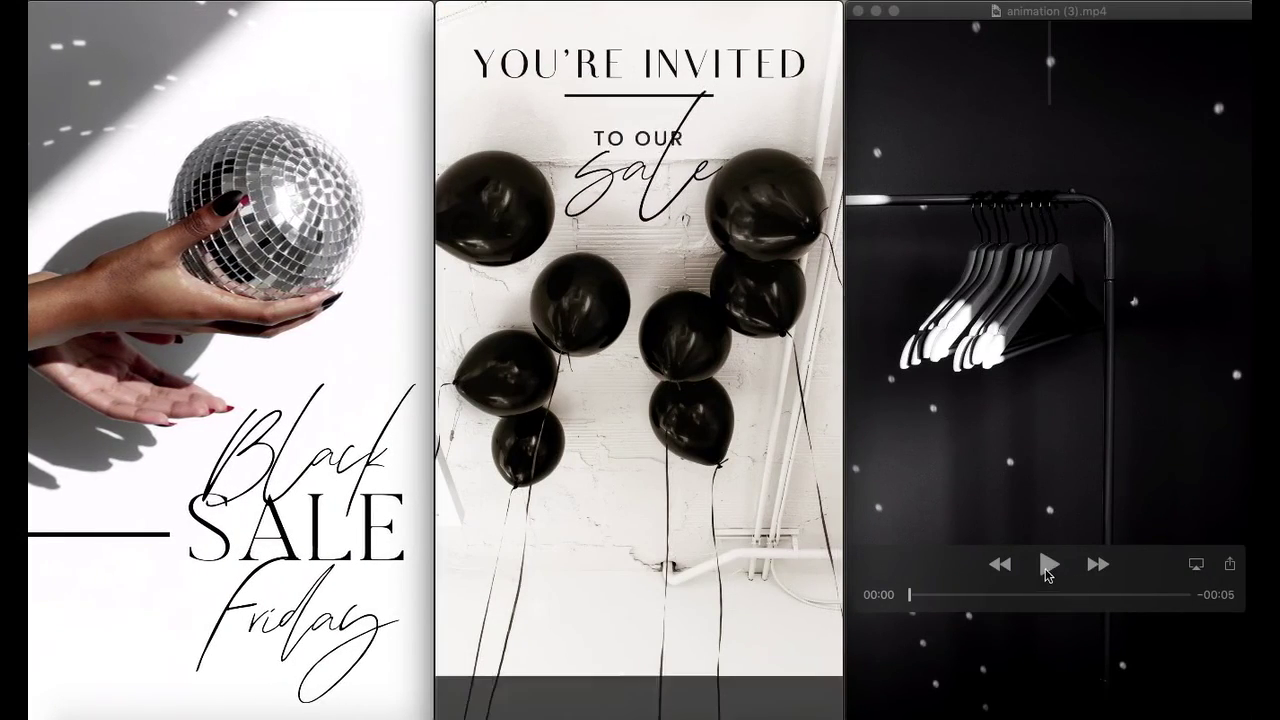